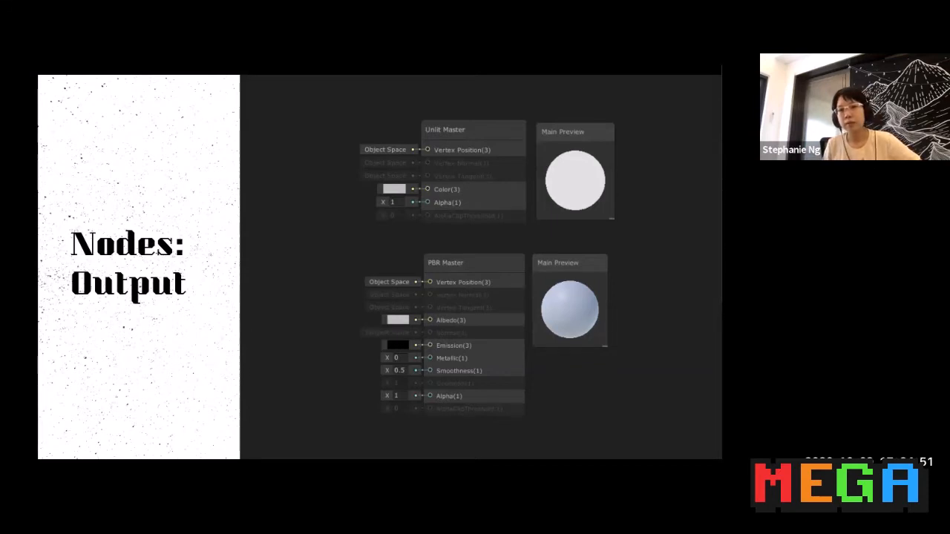
pyautogui.press('Right')
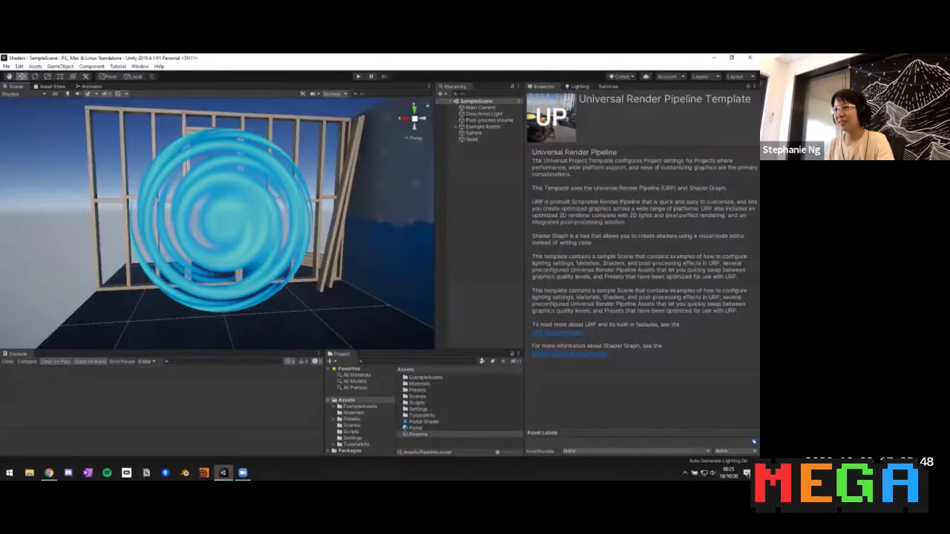
# - Examine the animated portal effect on the quad and the sphere in the scene from several angles
pyautogui.click(226, 221)
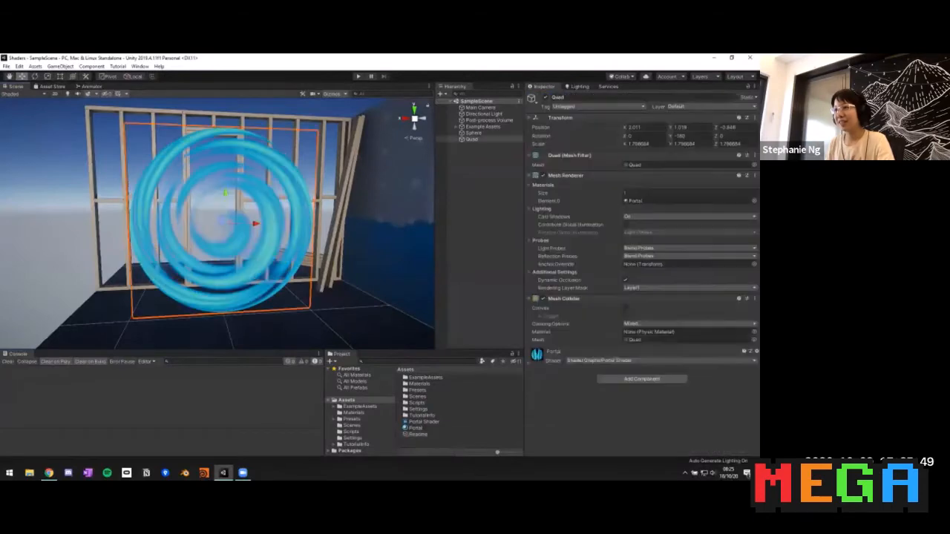
pyautogui.scroll(-5, 226, 221)
pyautogui.scroll(5, 226, 221)
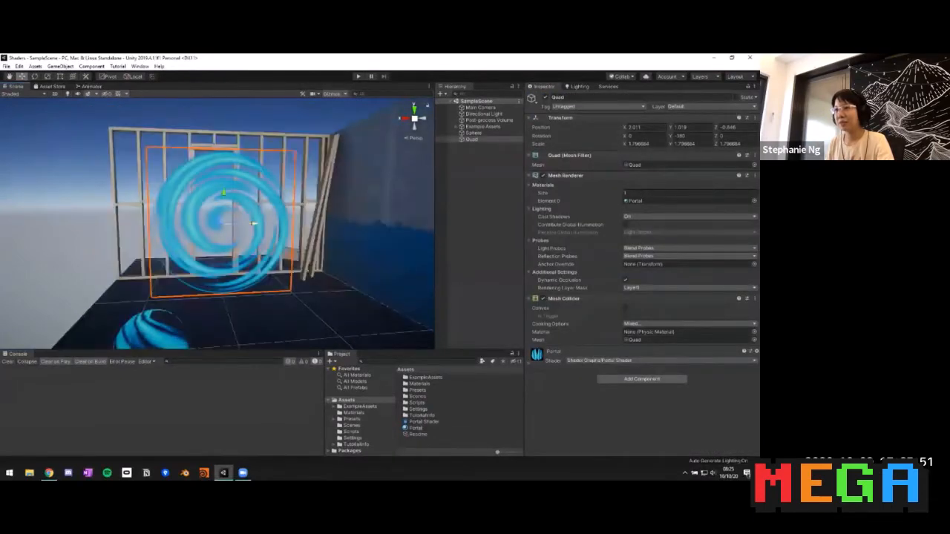
pyautogui.moveTo(225, 221); pyautogui.dragTo(263, 182, button='middle')
pyautogui.keyDown('alt'); pyautogui.moveTo(263, 181); pyautogui.dragTo(278, 206); pyautogui.keyUp('alt')
pyautogui.scroll(5, 278, 206)
pyautogui.moveTo(279, 206); pyautogui.dragTo(315, 245, button='middle')
pyautogui.scroll(-5, 315, 245)
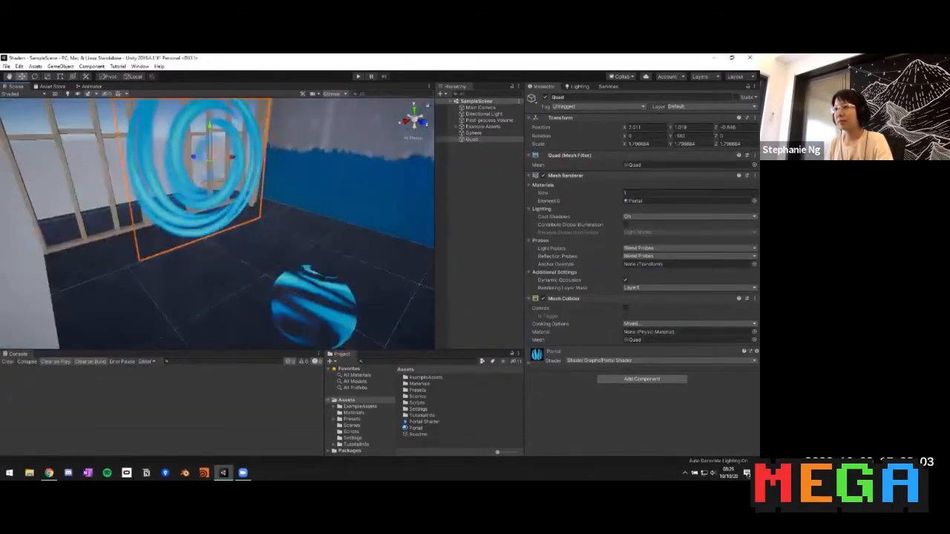
pyautogui.click(314, 306)
pyautogui.press('f')
pyautogui.keyDown('alt'); pyautogui.moveTo(314, 296); pyautogui.dragTo(210, 221); pyautogui.keyUp('alt')
pyautogui.click(311, 178)
pyautogui.keyDown('alt'); pyautogui.moveTo(312, 178); pyautogui.dragTo(297, 245); pyautogui.keyUp('alt')
pyautogui.scroll(-6, 386, 185)
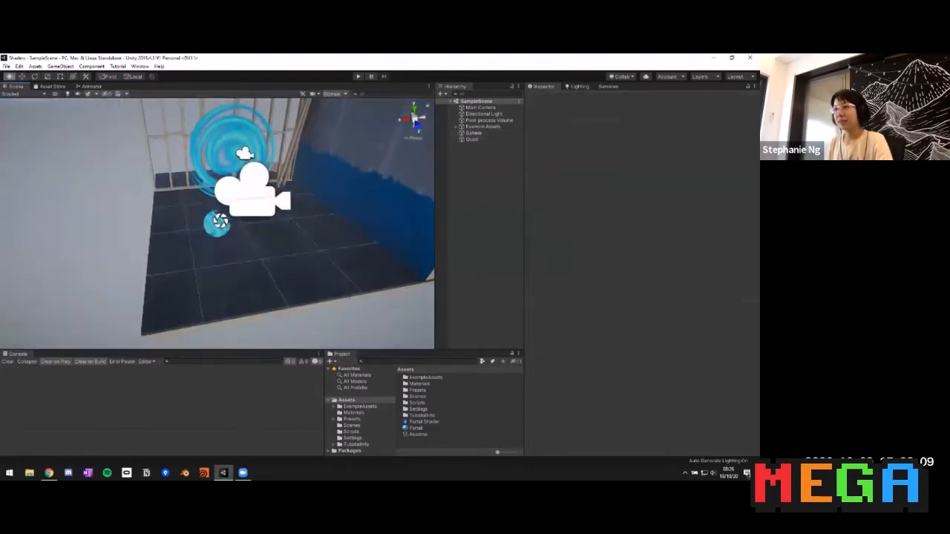
pyautogui.click(483, 127)
pyautogui.click(442, 139)
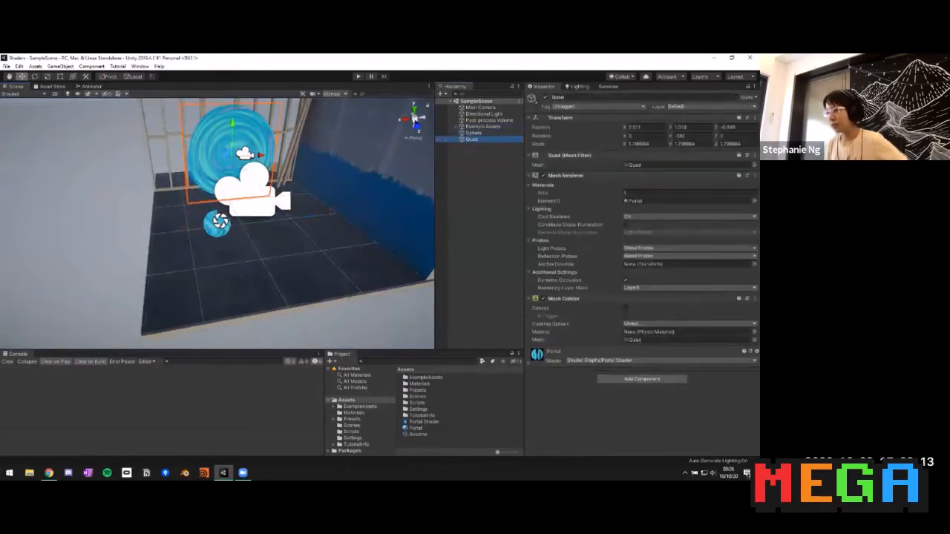
# - Create an Unlit Graph shader in the Assets folder and name it Portal 2
pyautogui.rightClick(422, 441)
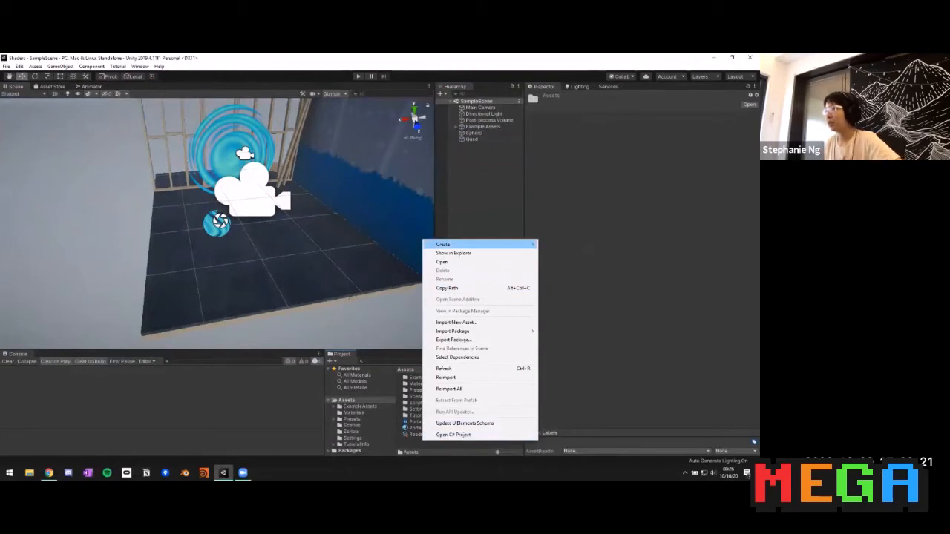
pyautogui.moveTo(446, 244)
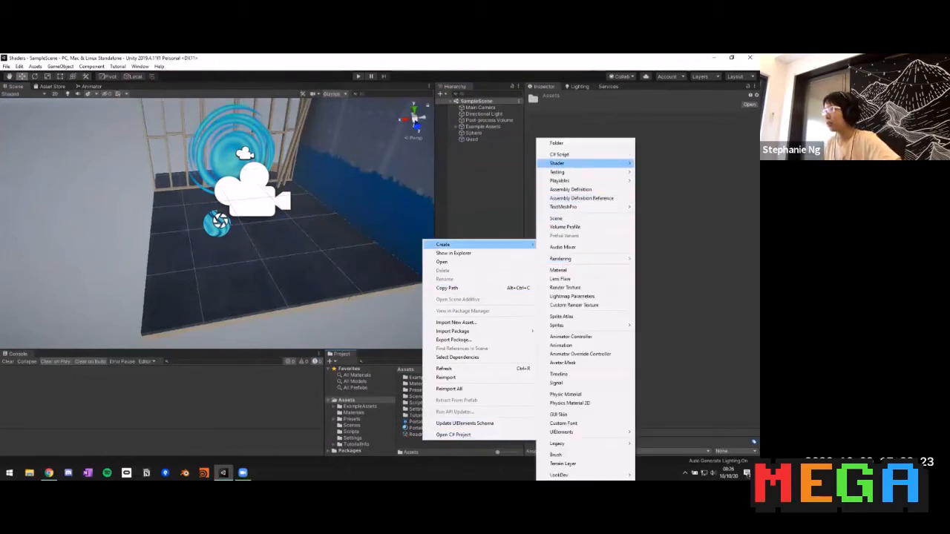
pyautogui.moveTo(564, 162)
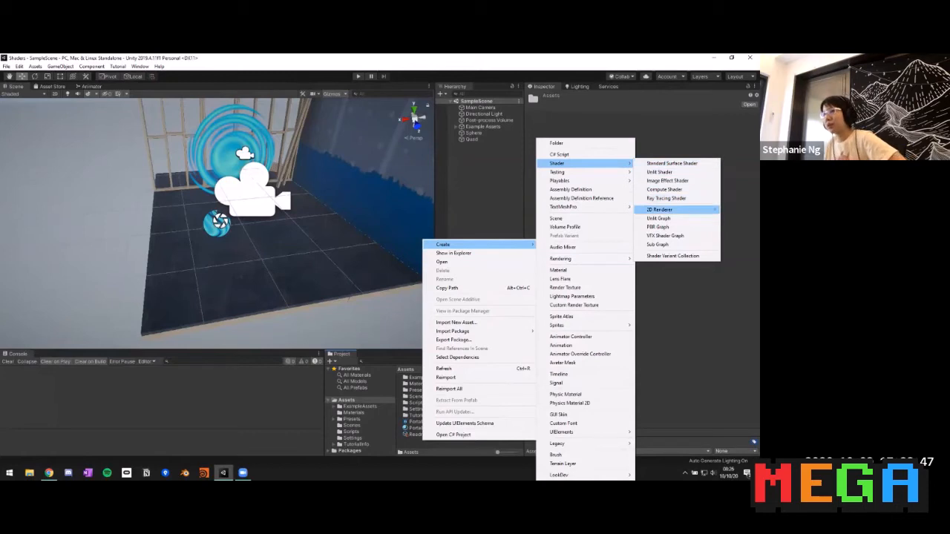
pyautogui.click(658, 218)
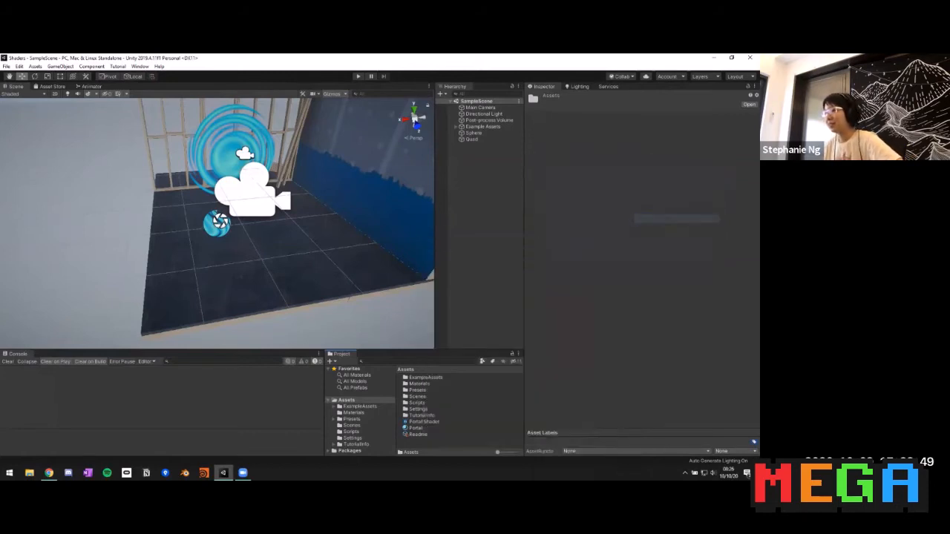
pyautogui.write('Portal')
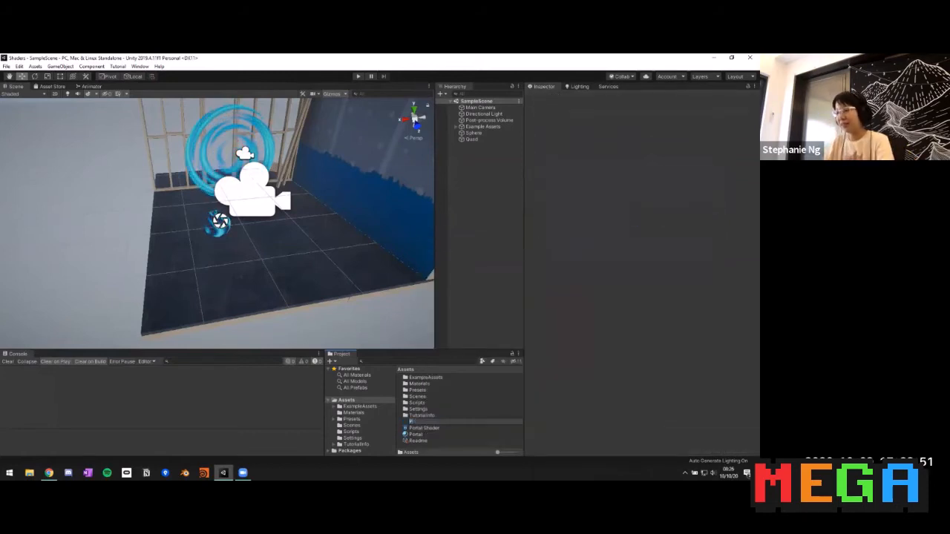
pyautogui.write(' 2')
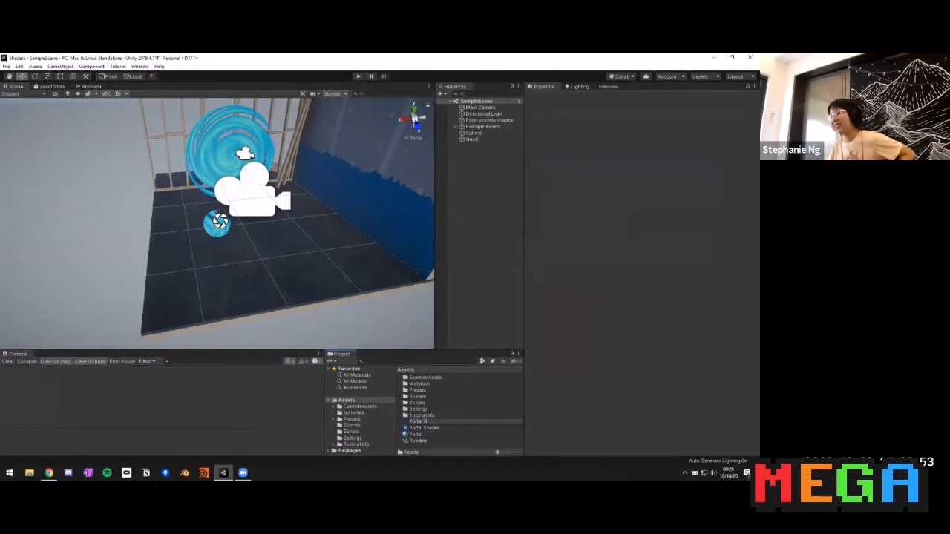
pyautogui.press('Return')
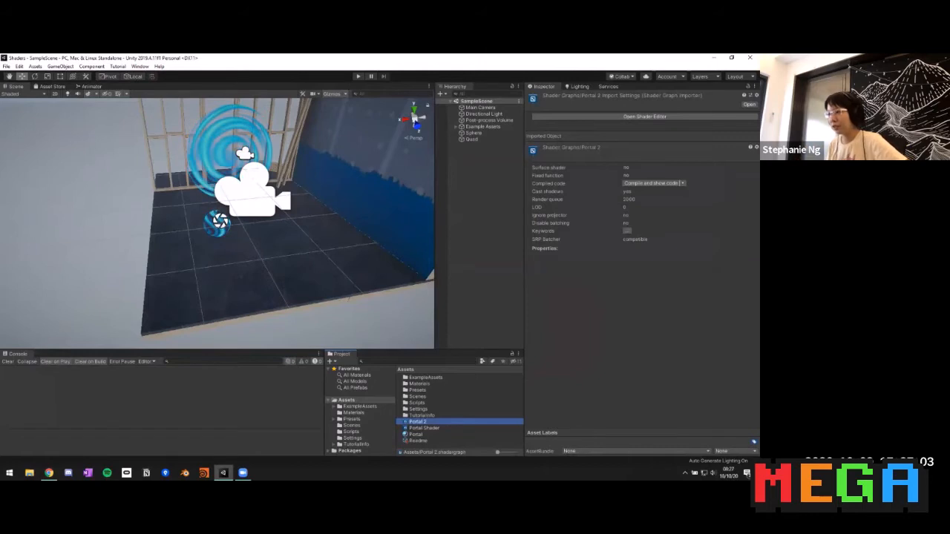
# - Create a material from the Portal 2 shader graph, keeping its default name and the Shader Graphs/Portal 2 shader
pyautogui.rightClick(417, 421)
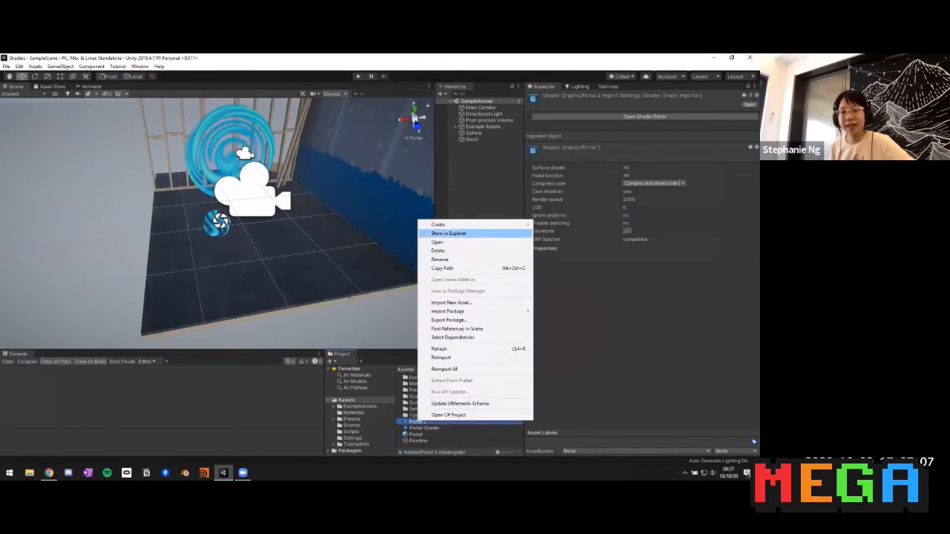
pyautogui.moveTo(475, 224)
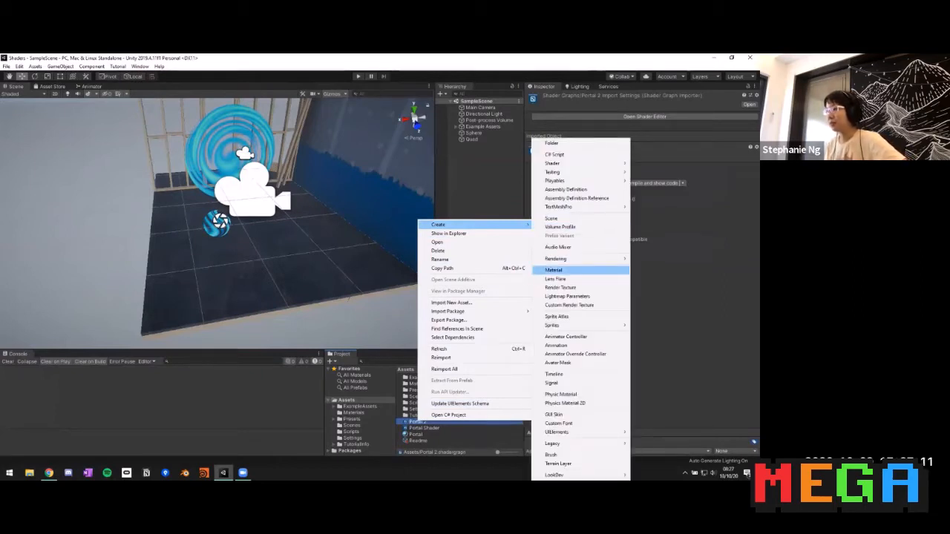
pyautogui.click(564, 269)
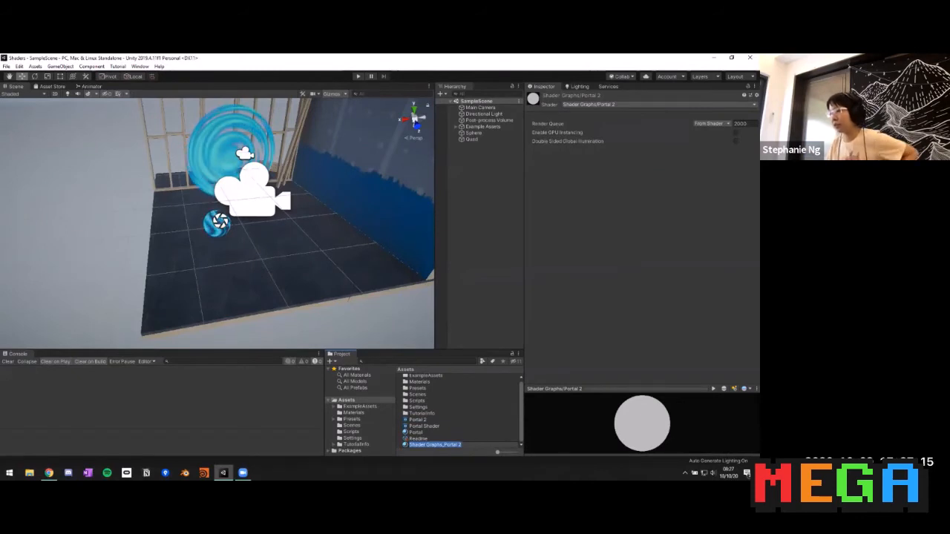
pyautogui.press('Return')
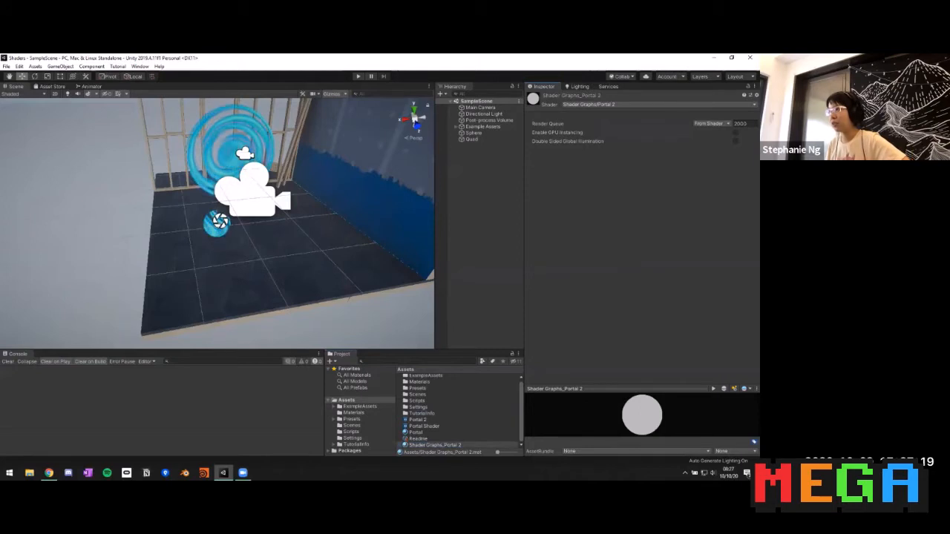
pyautogui.click(593, 223)
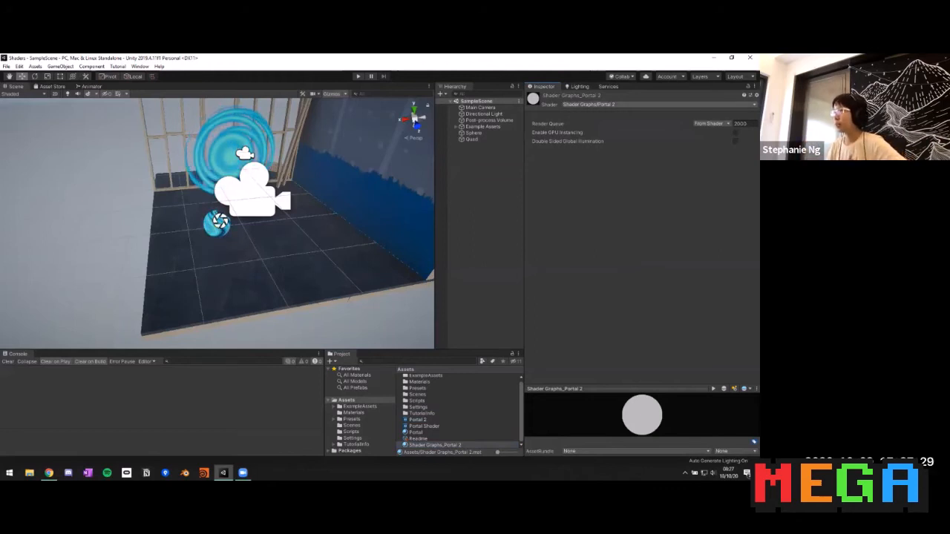
pyautogui.click(657, 105)
pyautogui.click(657, 259)
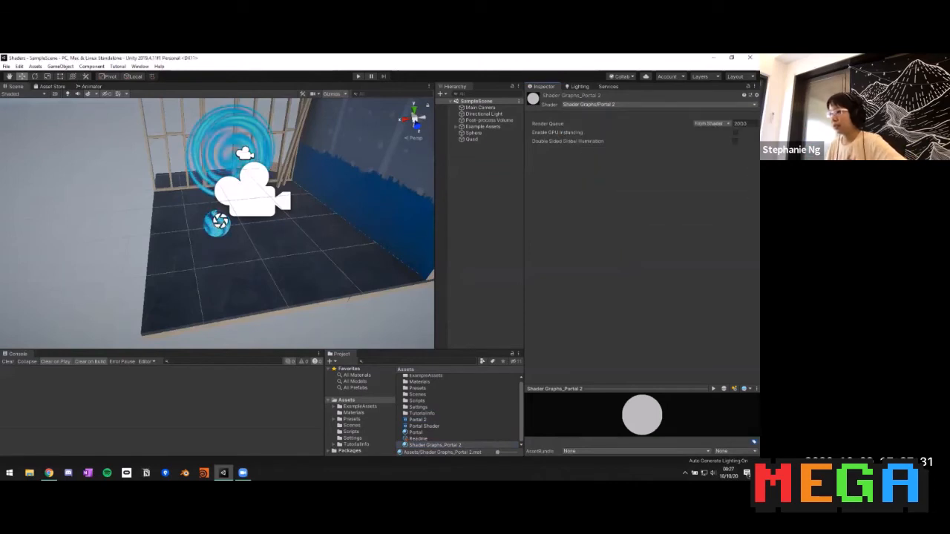
# - Apply the new Portal 2 material to the existing portal quad and inspect it in the scene
pyautogui.click(417, 420)
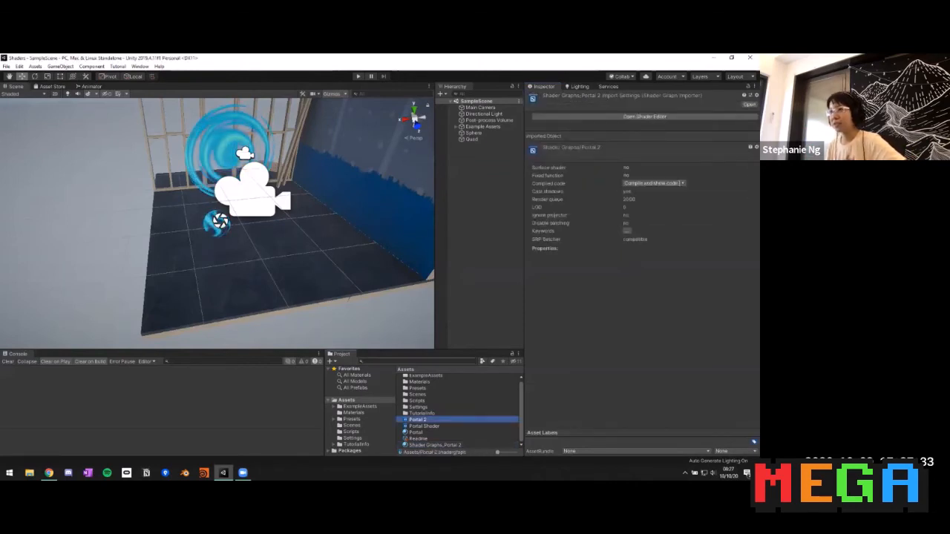
pyautogui.moveTo(435, 445); pyautogui.dragTo(222, 160)
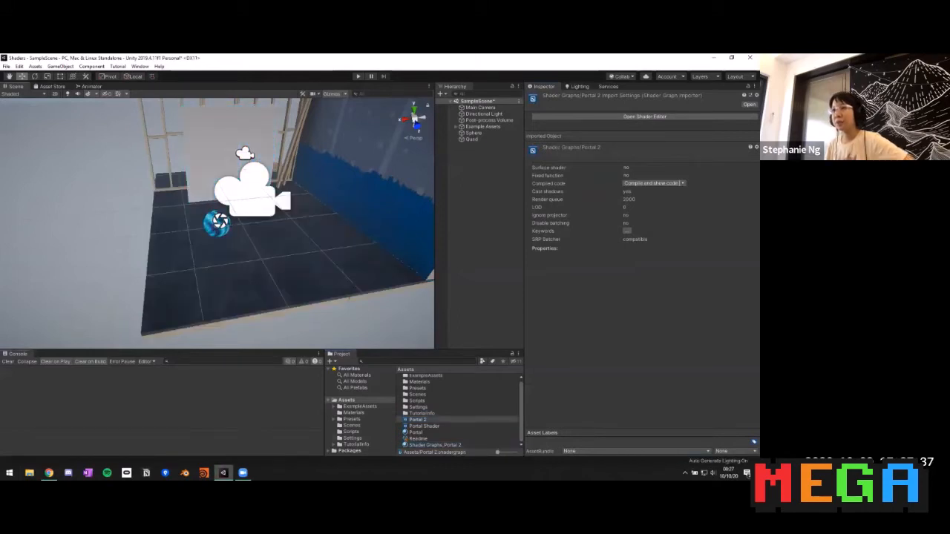
pyautogui.keyDown('alt'); pyautogui.moveTo(217, 200); pyautogui.dragTo(249, 209); pyautogui.keyUp('alt')
pyautogui.scroll(5, 200, 163)
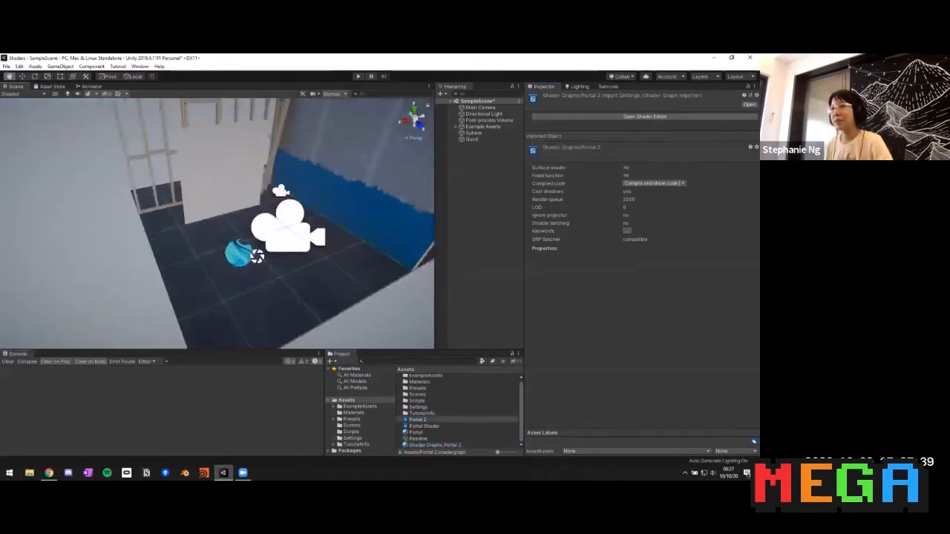
pyautogui.scroll(-1, 200, 164)
pyautogui.click(252, 181)
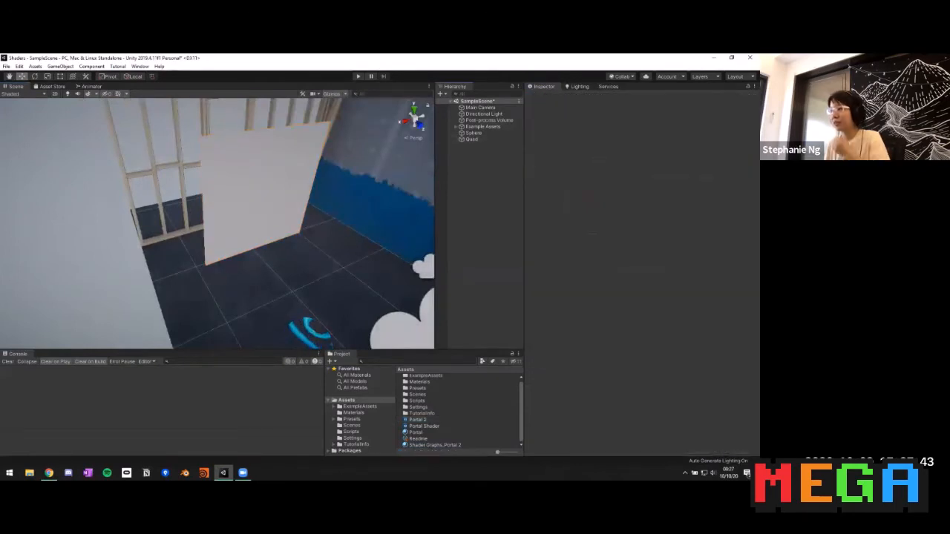
# - Add a second 3D quad to the scene and move it along Z, out in front of the existing quad
pyautogui.rightClick(470, 177)
pyautogui.moveTo(493, 260)
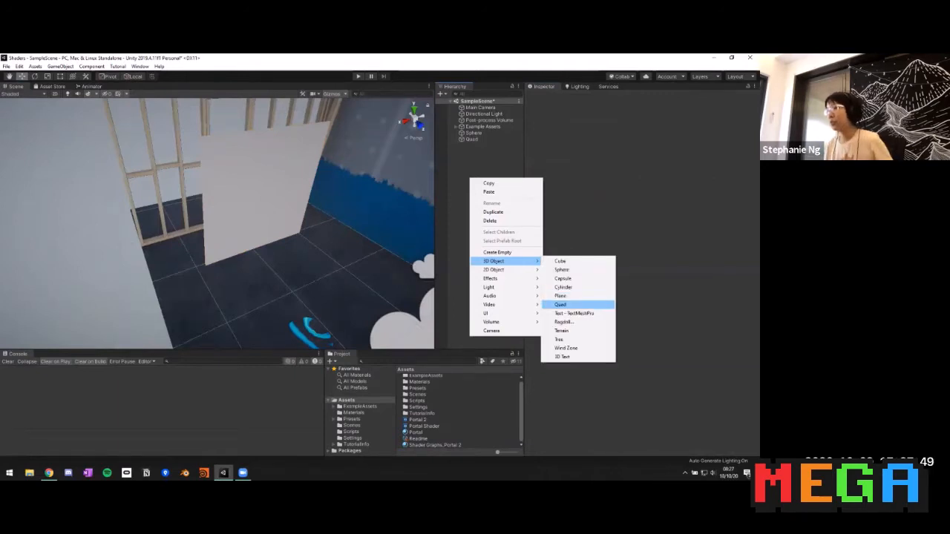
pyautogui.click(560, 304)
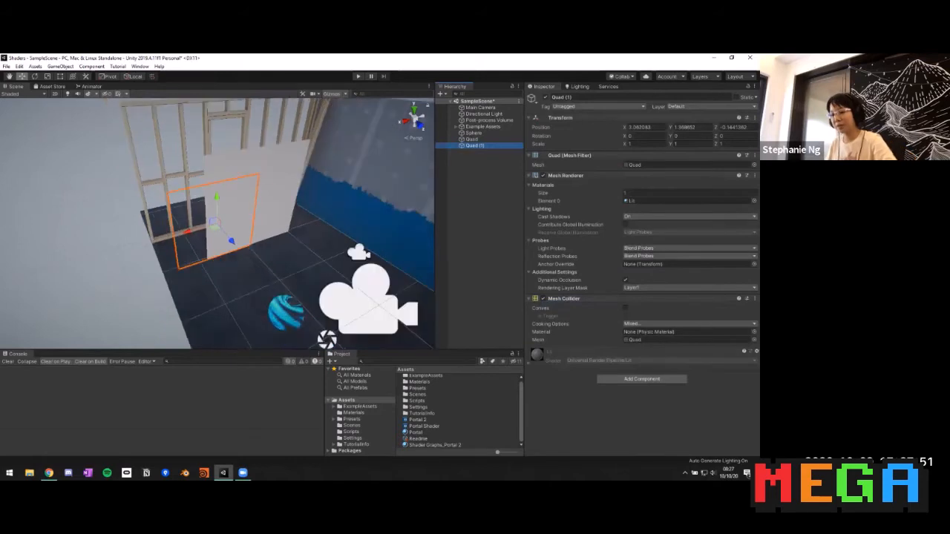
pyautogui.moveTo(231, 241); pyautogui.dragTo(217, 288)
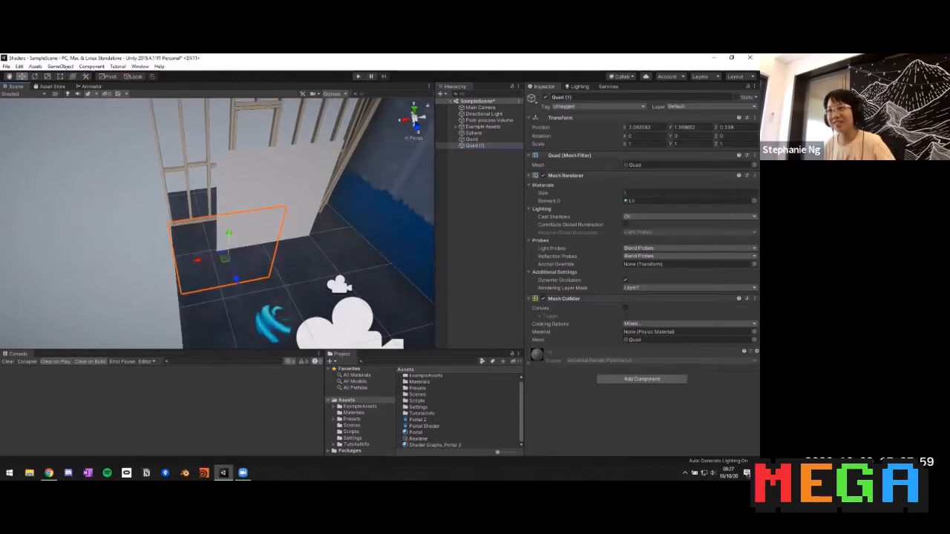
# - Rotate the new quad to -135 degrees around Y and apply the Portal 2 material to it
pyautogui.click(290, 200)
pyautogui.click(251, 239)
pyautogui.keyDown('alt'); pyautogui.moveTo(241, 241); pyautogui.dragTo(215, 241); pyautogui.keyUp('alt')
pyautogui.click(371, 204)
pyautogui.click(258, 215)
pyautogui.press('e')
pyautogui.moveTo(244, 241); pyautogui.dragTo(203, 226, button='middle')
pyautogui.scroll(-3, 252, 223)
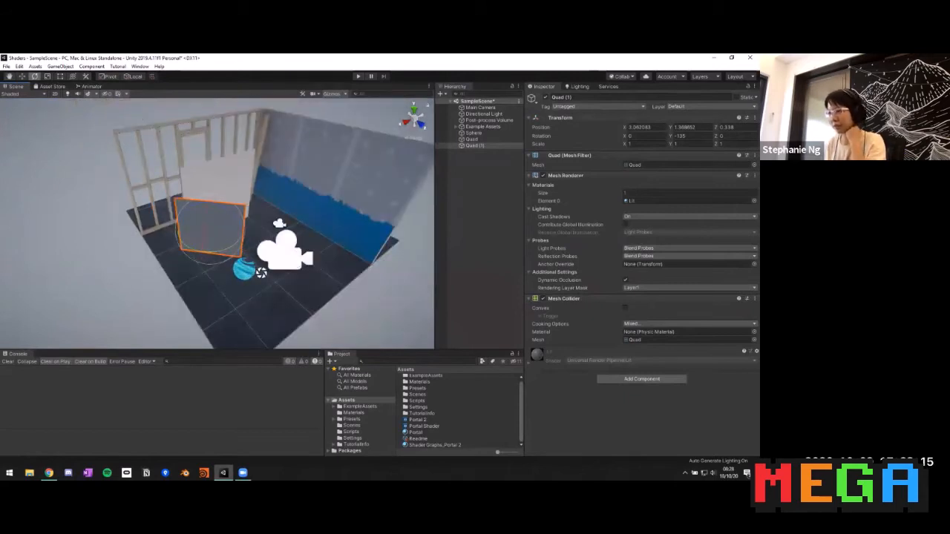
pyautogui.moveTo(434, 445); pyautogui.dragTo(211, 231)
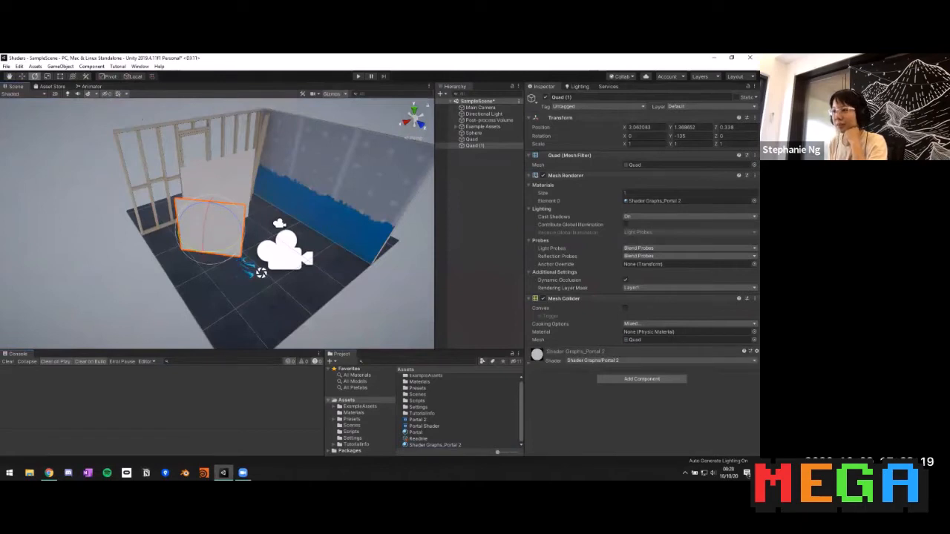
# - Open the Portal 2 shader graph and rearrange its layout, moving the Main Preview clear of the Unlit Master node
pyautogui.click(418, 420)
pyautogui.doubleClick(417, 419)
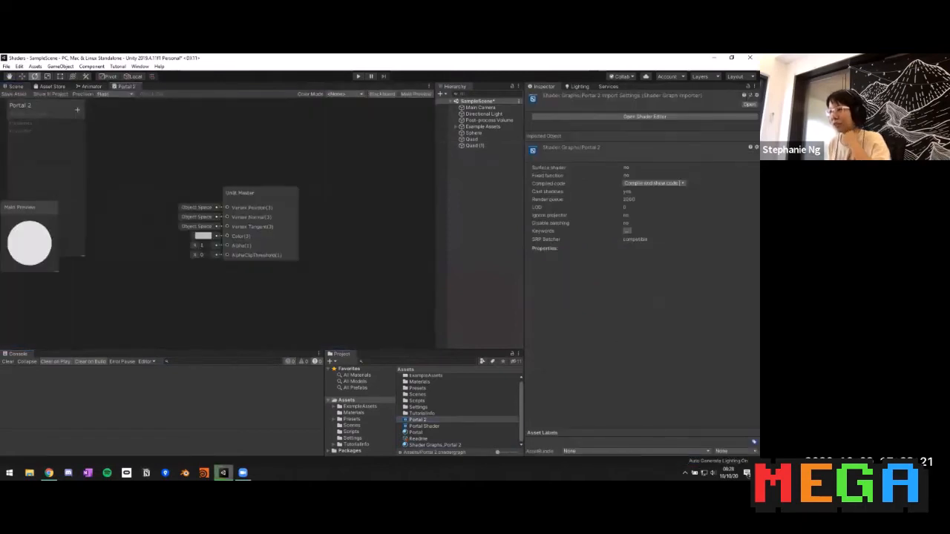
pyautogui.moveTo(30, 208); pyautogui.dragTo(405, 284)
pyautogui.moveTo(256, 193)
pyautogui.mouseDown()
pyautogui.moveTo(419, 203)
pyautogui.moveTo(253, 178)
pyautogui.mouseUp()
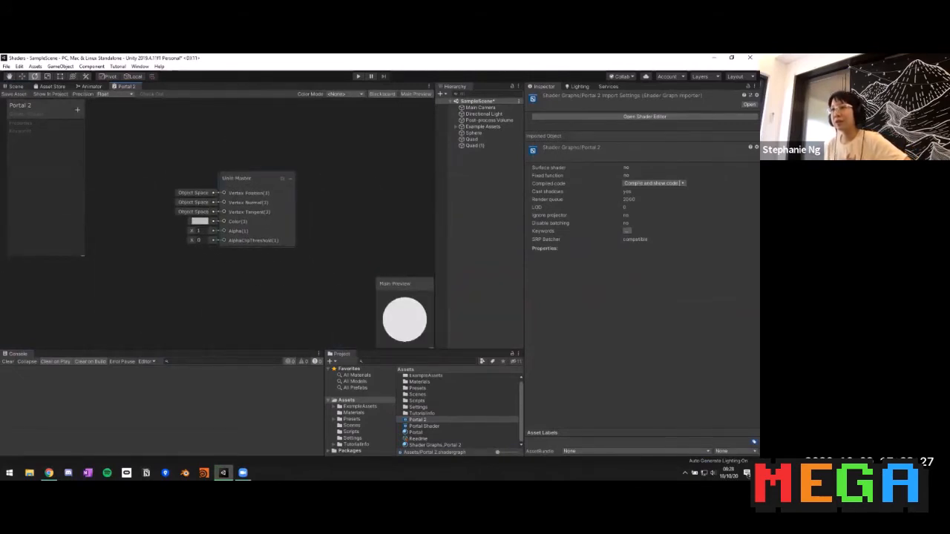
pyautogui.moveTo(252, 178); pyautogui.dragTo(298, 176, button='middle')
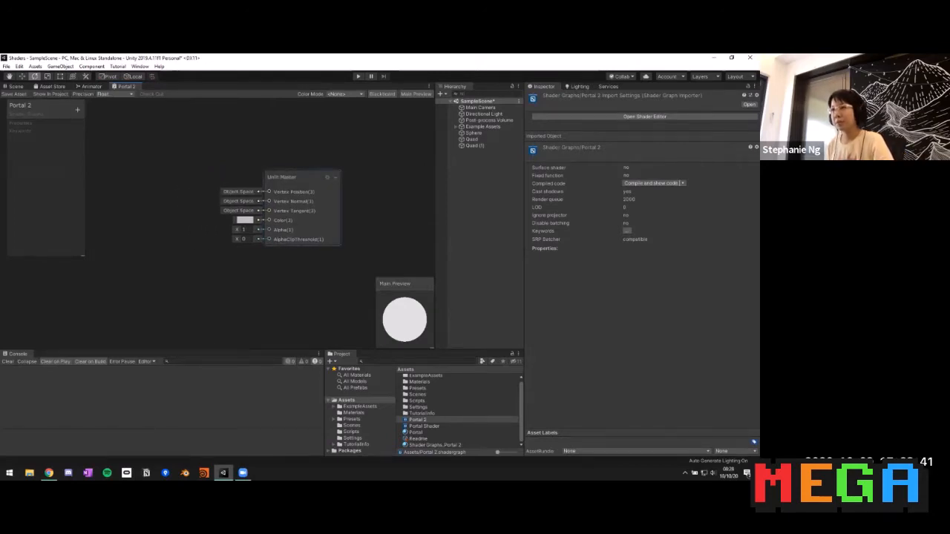
# - Set the Unlit Master node's Color to a saturated green, save the graph and return to the scene view
pyautogui.click(245, 220)
pyautogui.click(644, 151)
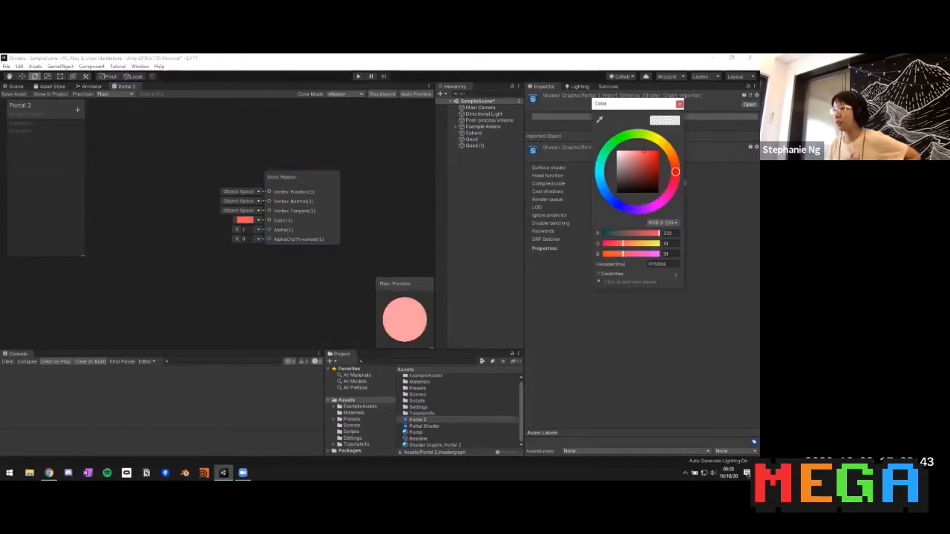
pyautogui.click(638, 133)
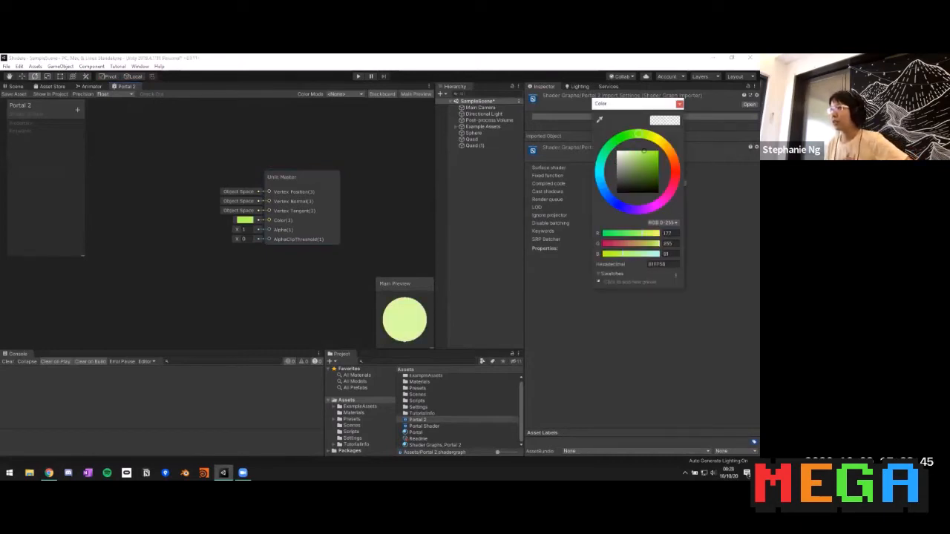
pyautogui.moveTo(647, 155); pyautogui.dragTo(657, 166)
pyautogui.click(679, 104)
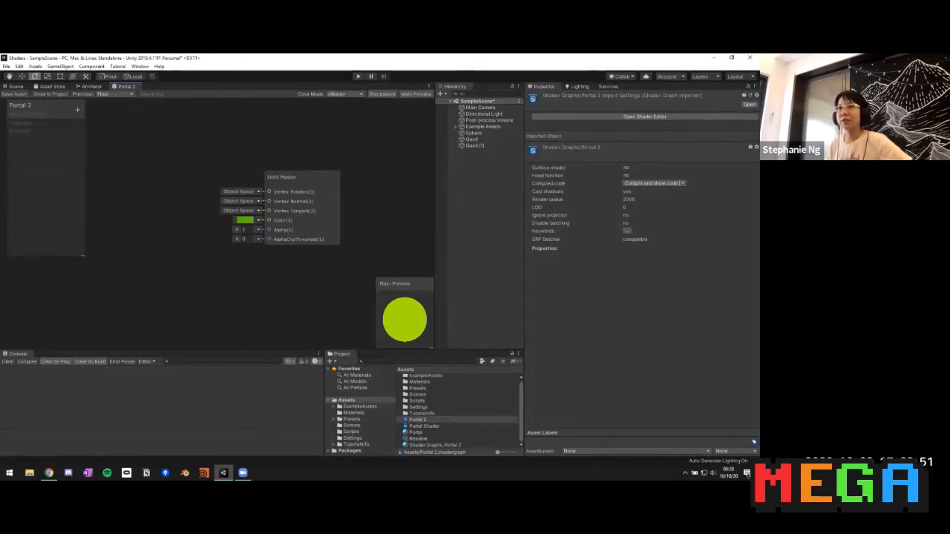
pyautogui.click(15, 87)
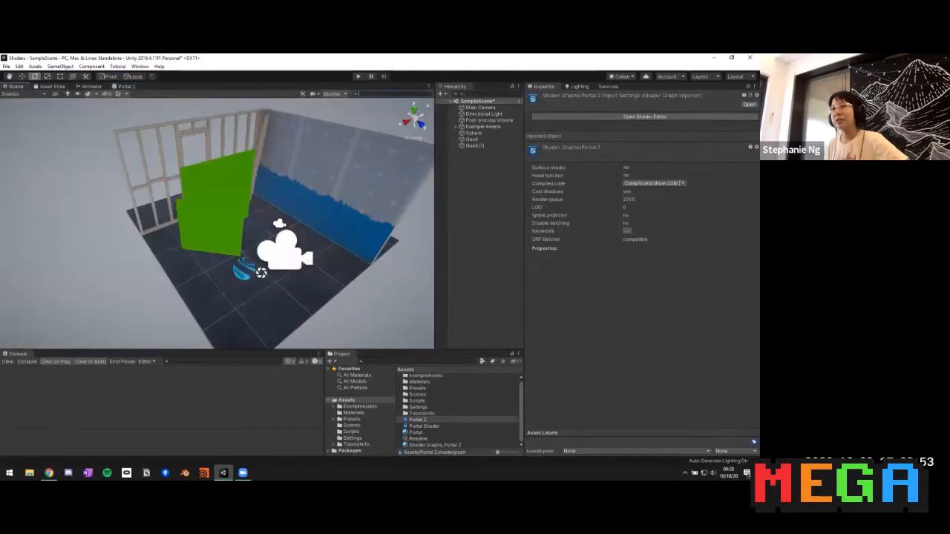
# - Return to the Portal 2 shader graph and maximize it, bringing the Unlit Master node to the middle
pyautogui.keyDown('alt'); pyautogui.moveTo(297, 223); pyautogui.dragTo(244, 256); pyautogui.keyUp('alt')
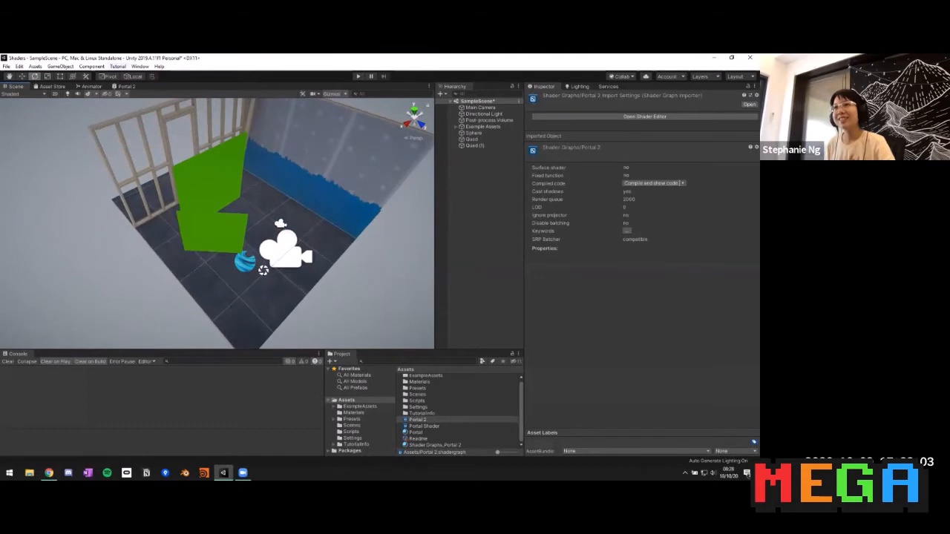
pyautogui.click(126, 87)
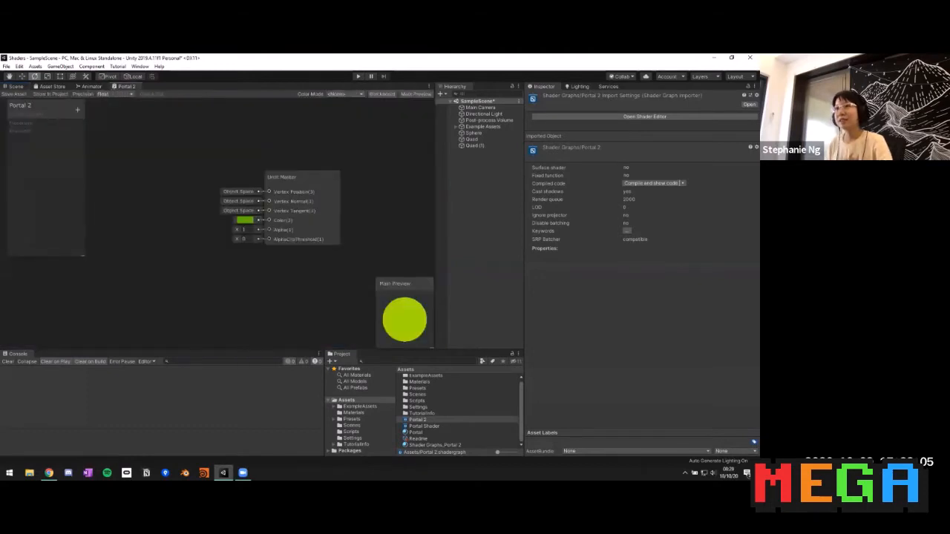
pyautogui.rightClick(133, 87)
pyautogui.click(159, 92)
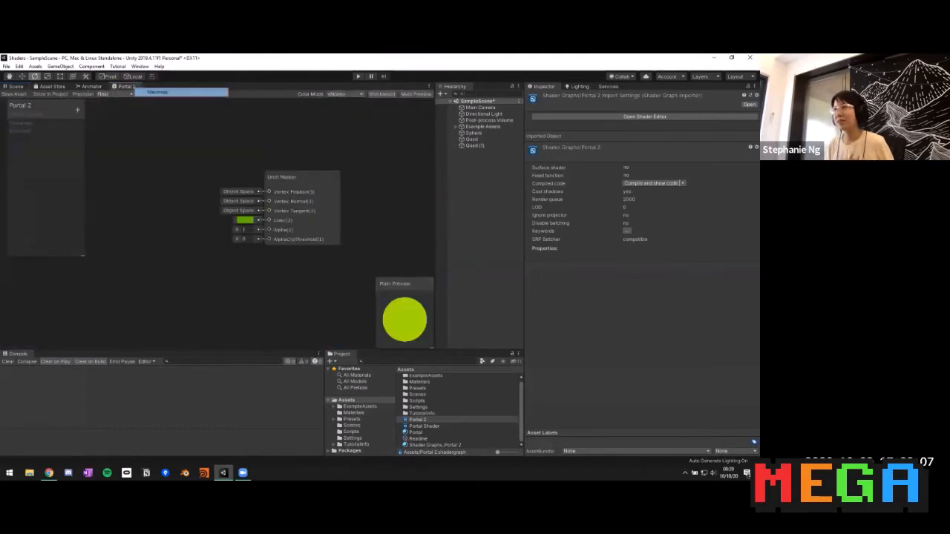
pyautogui.moveTo(371, 245); pyautogui.dragTo(495, 281, button='middle')
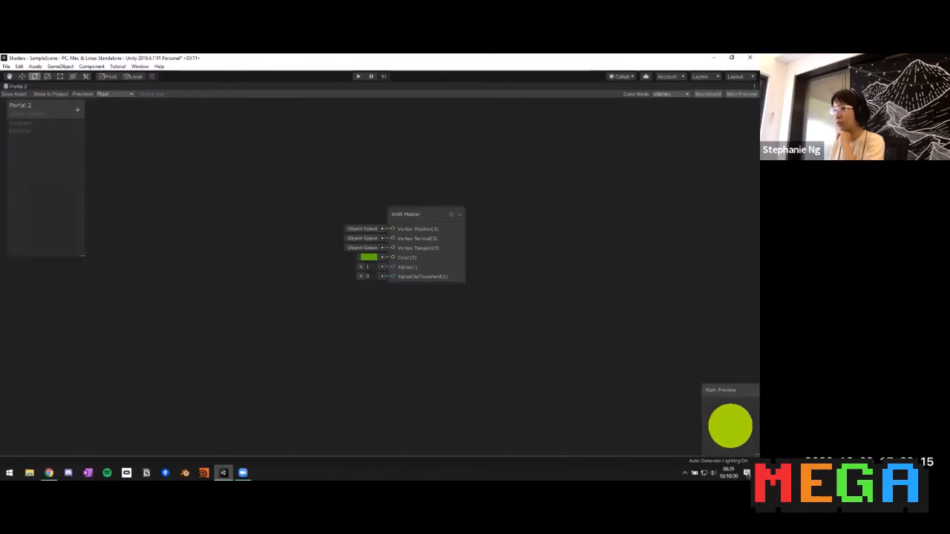
# - Enable Two Sided in the Unlit Master node's settings and set its Surface to Transparent
pyautogui.click(451, 213)
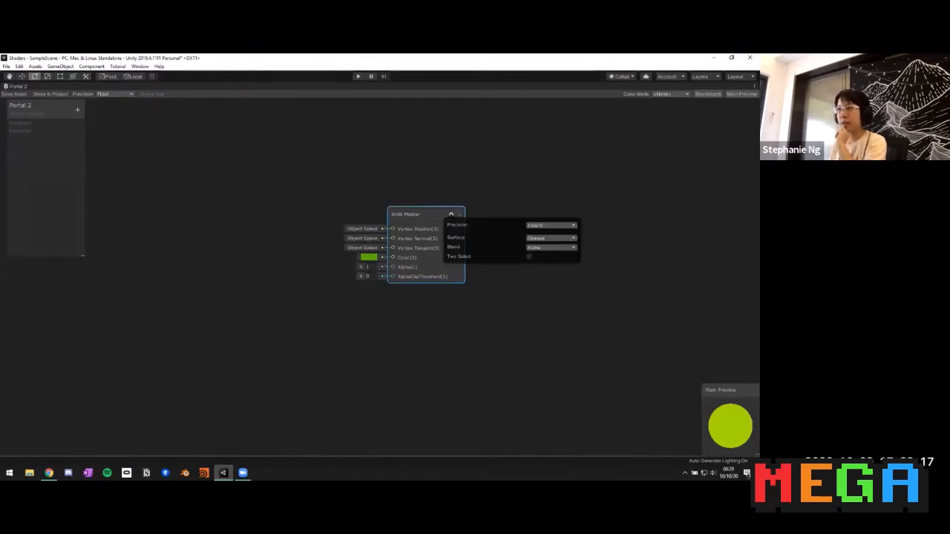
pyautogui.click(550, 237)
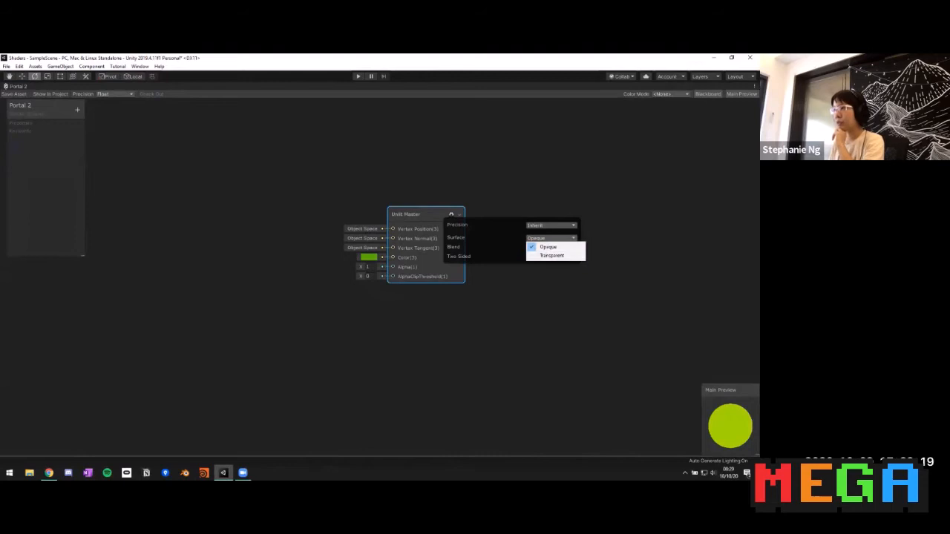
pyautogui.click(505, 199)
pyautogui.click(450, 213)
pyautogui.click(450, 213)
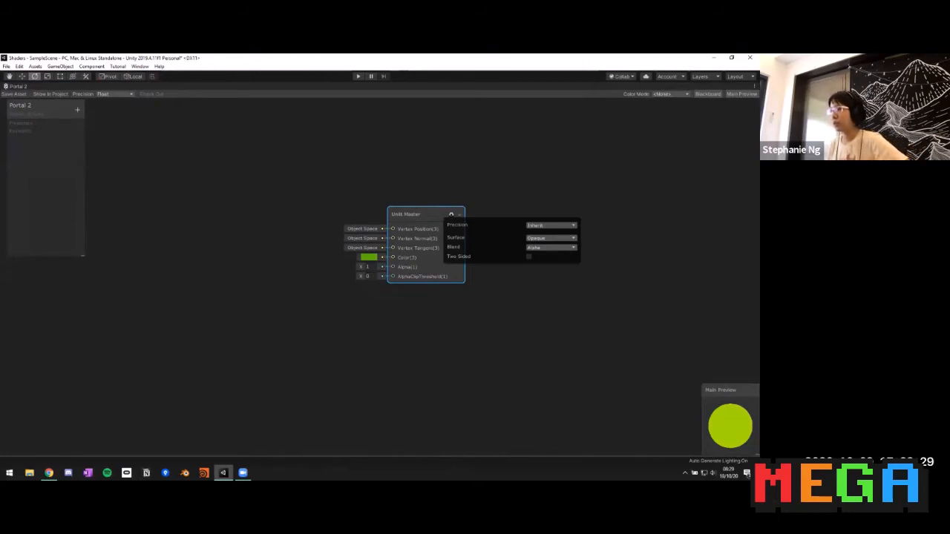
pyautogui.click(528, 257)
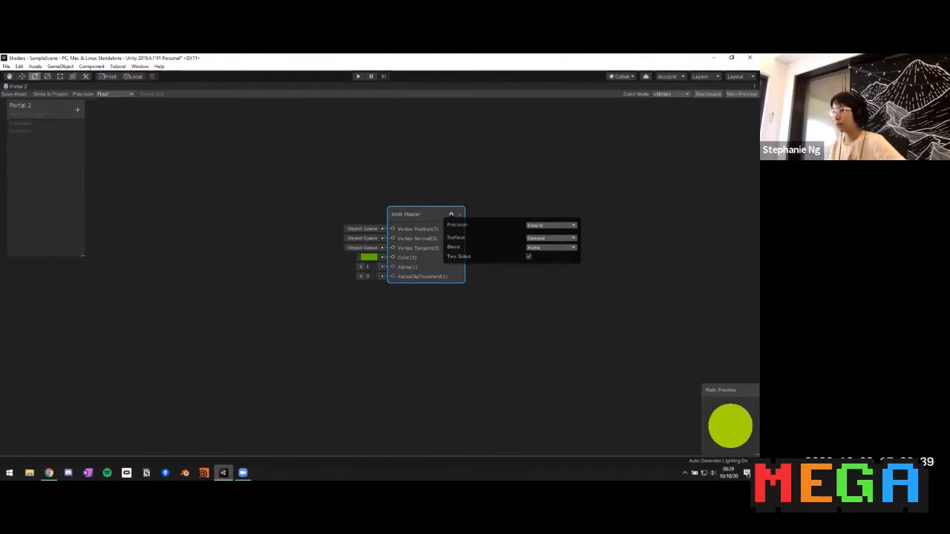
pyautogui.click(550, 238)
pyautogui.click(551, 255)
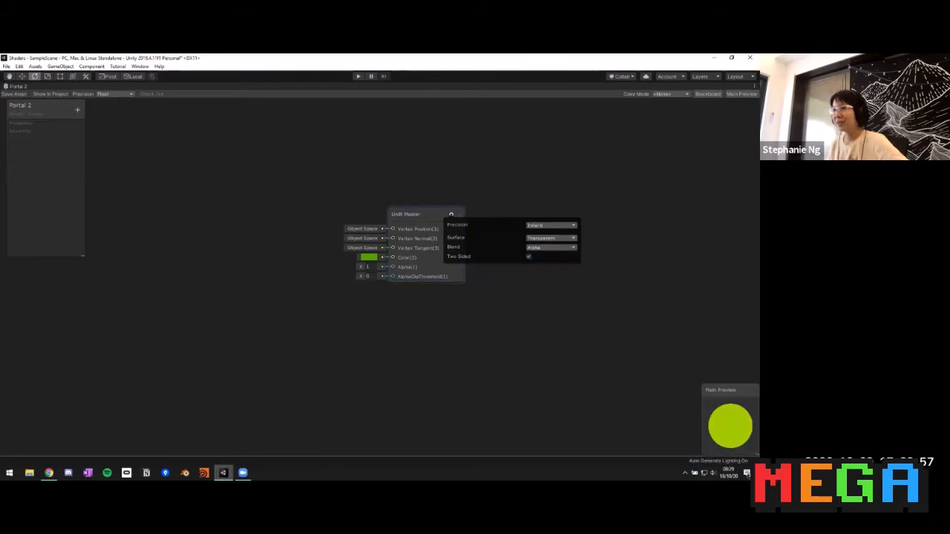
pyautogui.click(451, 214)
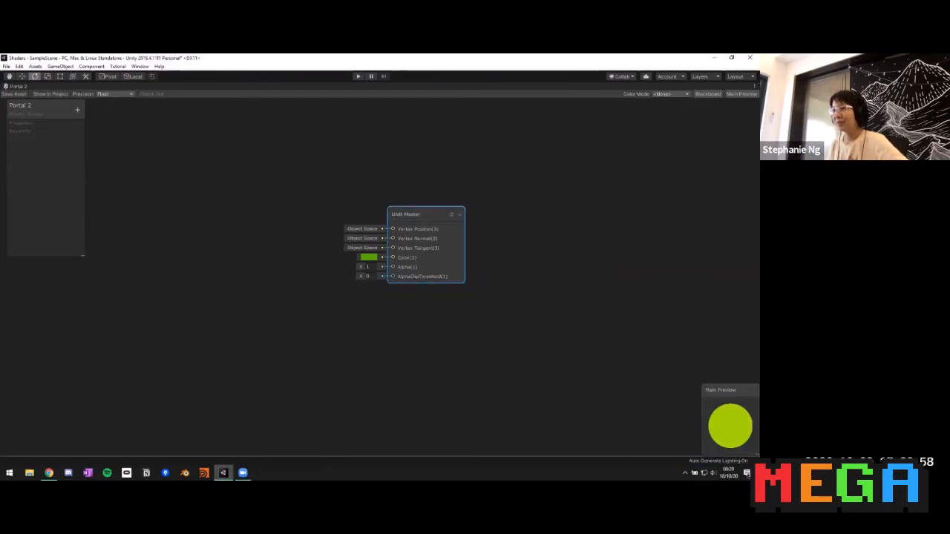
# - Lower the Unlit Master node's Alpha to about 0.1, then restore the window layout to check the quads in the scene
pyautogui.moveTo(361, 267); pyautogui.dragTo(348, 267)
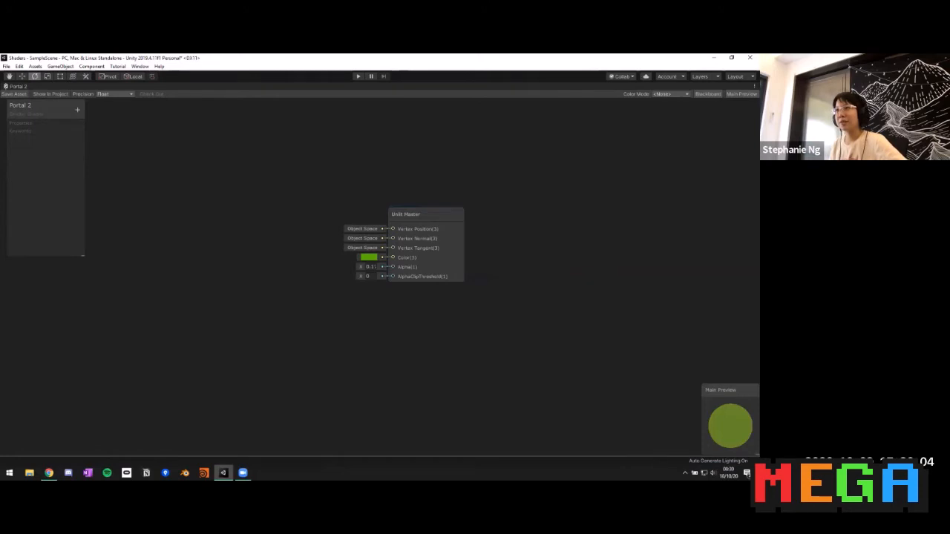
pyautogui.rightClick(18, 86)
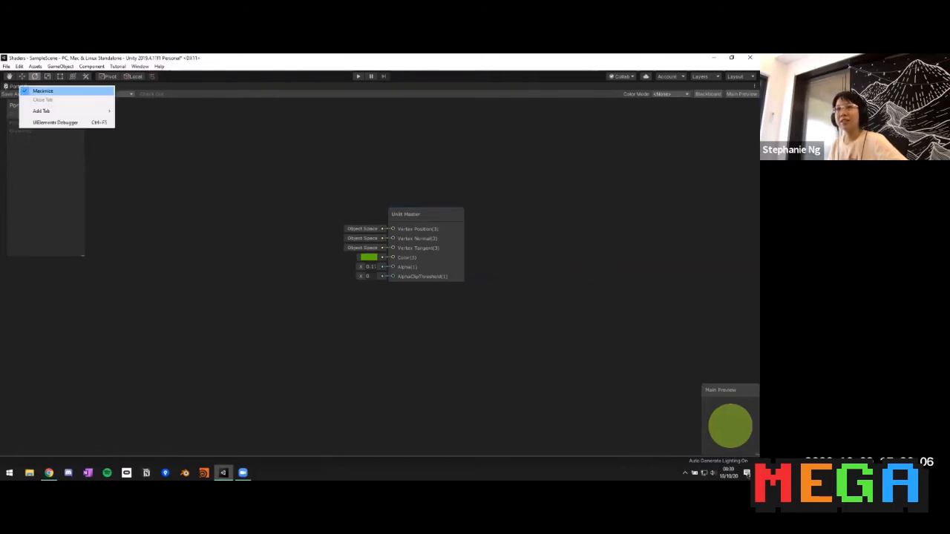
pyautogui.click(42, 89)
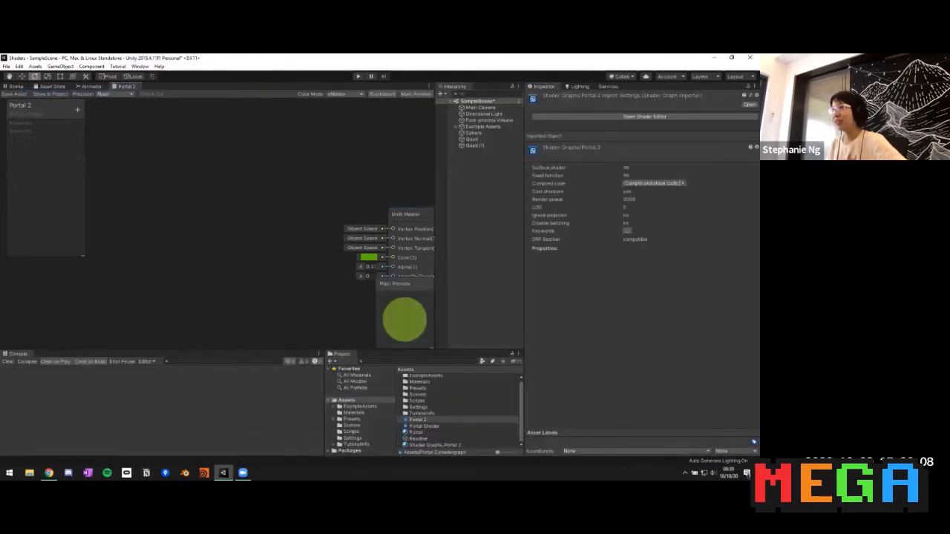
pyautogui.click(16, 86)
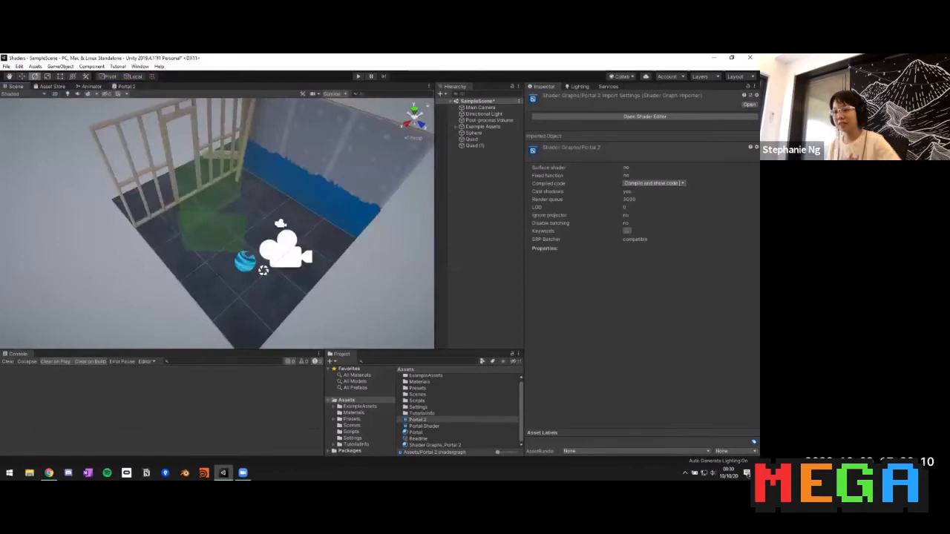
pyautogui.keyDown('alt'); pyautogui.moveTo(208, 215); pyautogui.dragTo(244, 148); pyautogui.keyUp('alt')
pyautogui.keyDown('alt'); pyautogui.moveTo(118, 237); pyautogui.dragTo(76, 300); pyautogui.keyUp('alt')
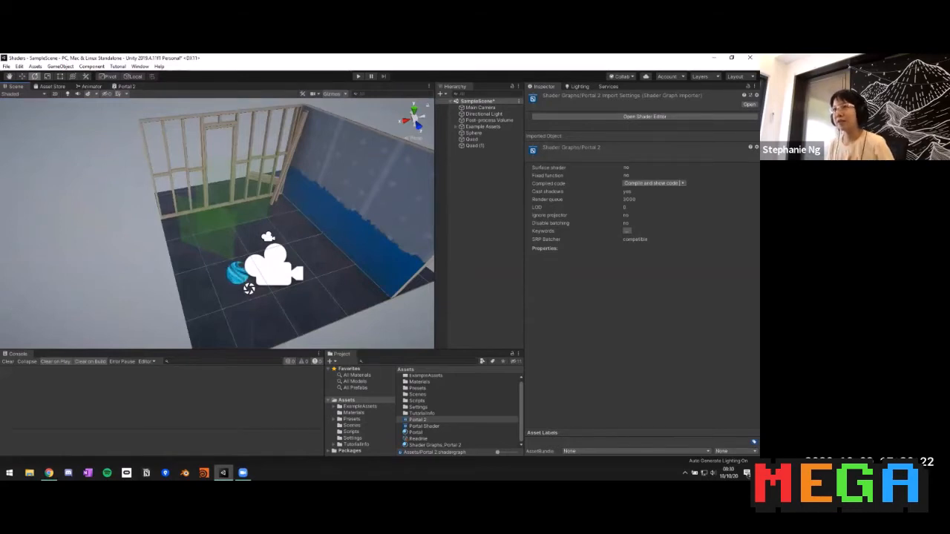
# - Narrow the Inspector to give the Portal 2 graph more room and start creating a new node in it
pyautogui.click(126, 86)
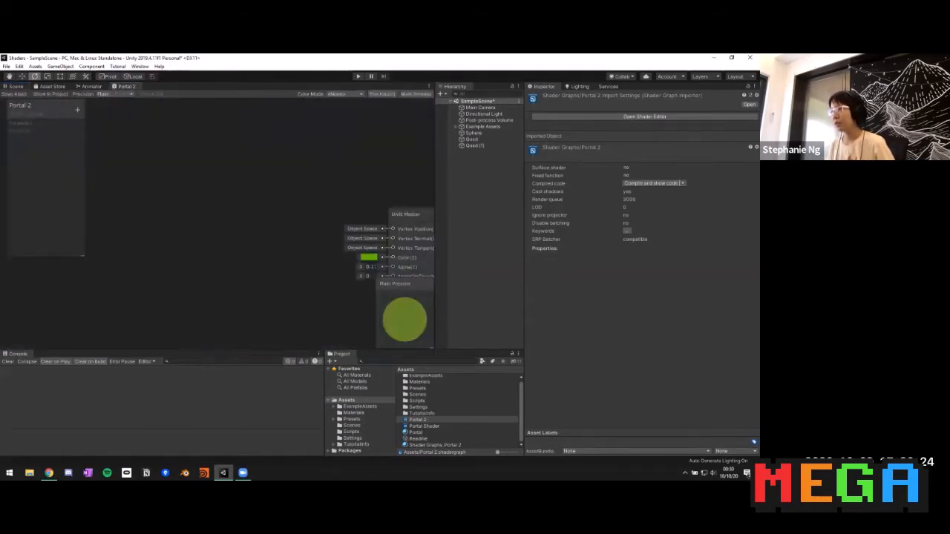
pyautogui.moveTo(523, 245); pyautogui.dragTo(651, 244)
pyautogui.click(561, 86)
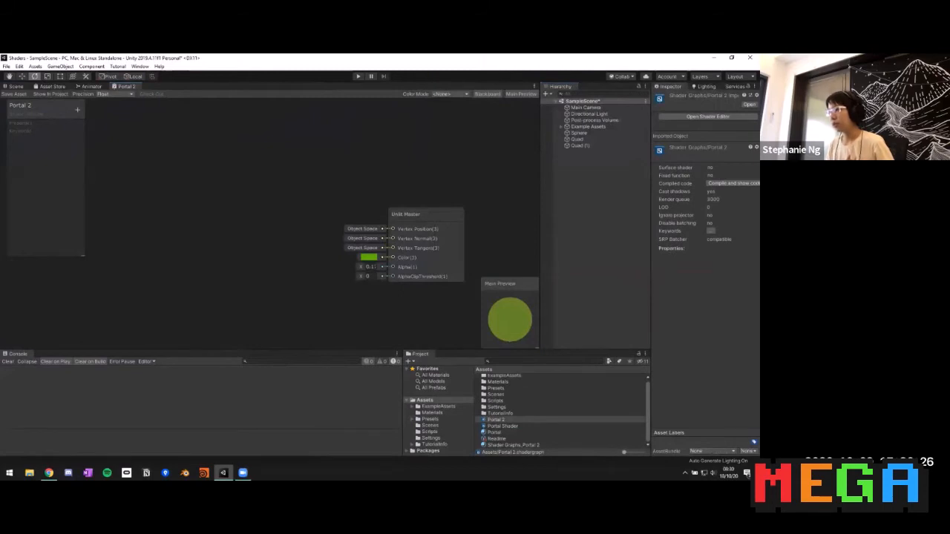
pyautogui.moveTo(415, 244); pyautogui.dragTo(463, 218, button='middle')
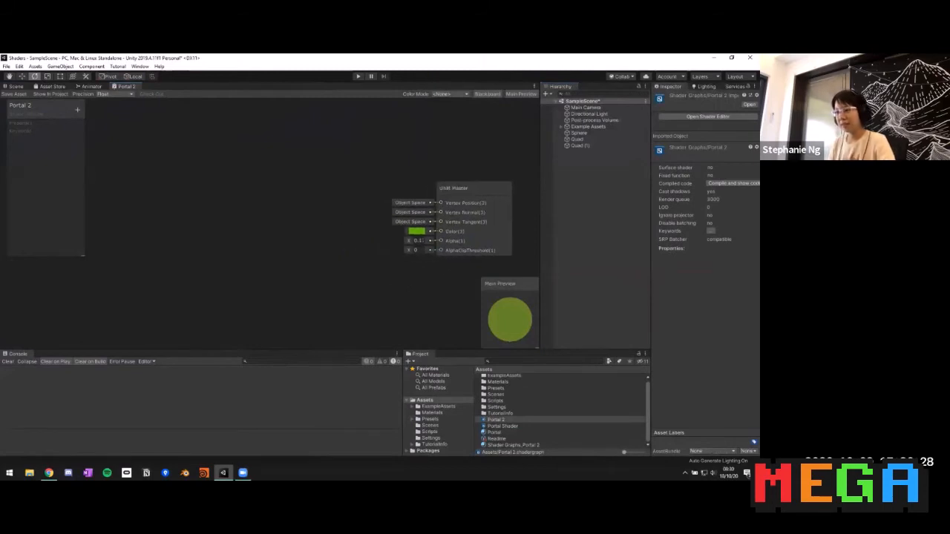
pyautogui.press('space')
pyautogui.write('noise')
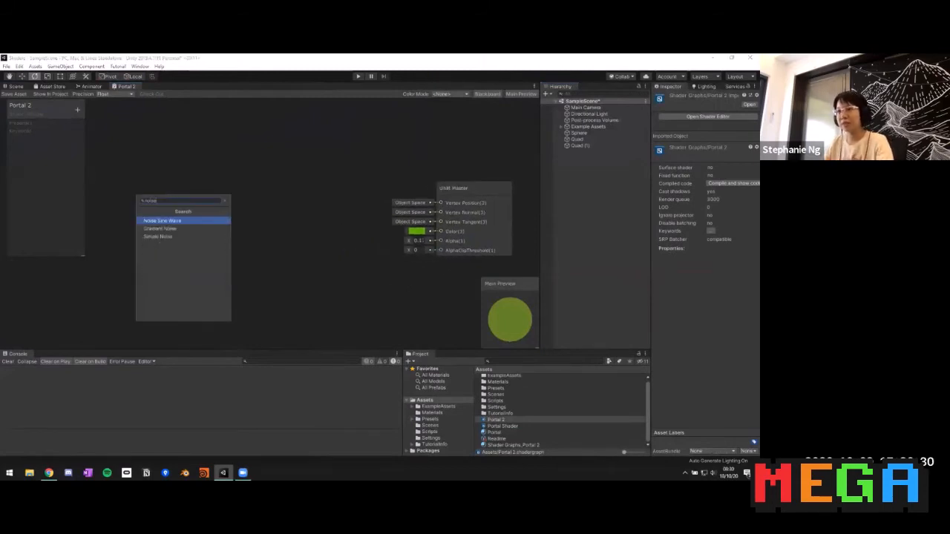
pyautogui.press('BackSpace')
pyautogui.press('BackSpace')
pyautogui.press('BackSpace')
pyautogui.press('BackSpace')
pyautogui.press('BackSpace')
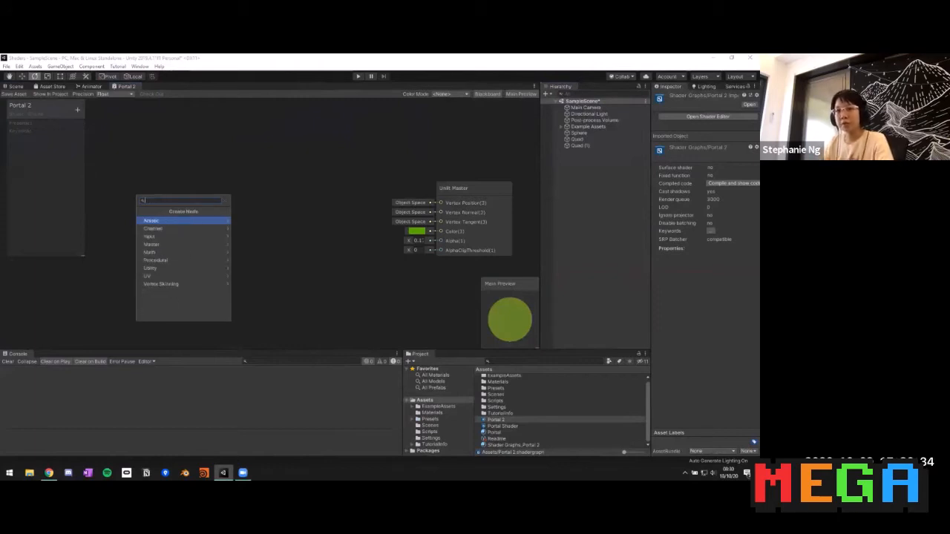
pyautogui.write('vo')
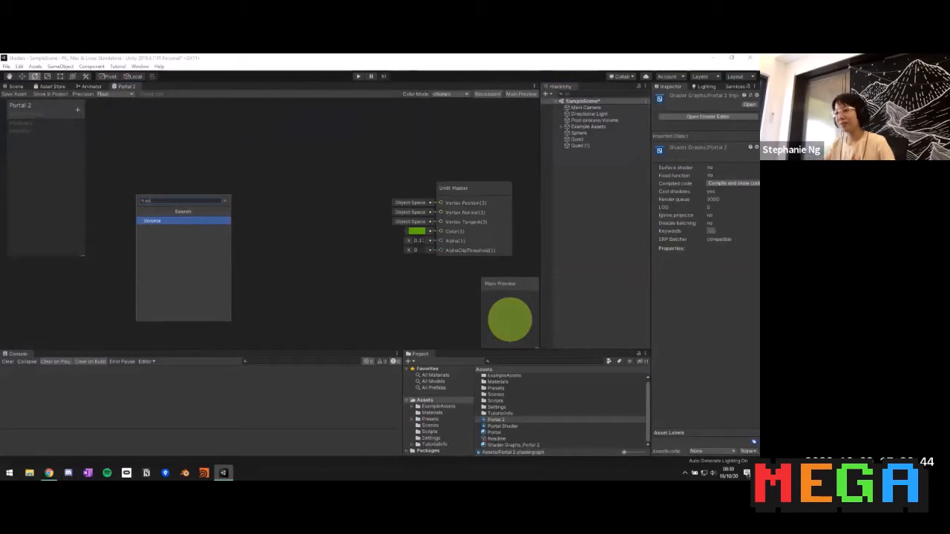
pyautogui.press('BackSpace')
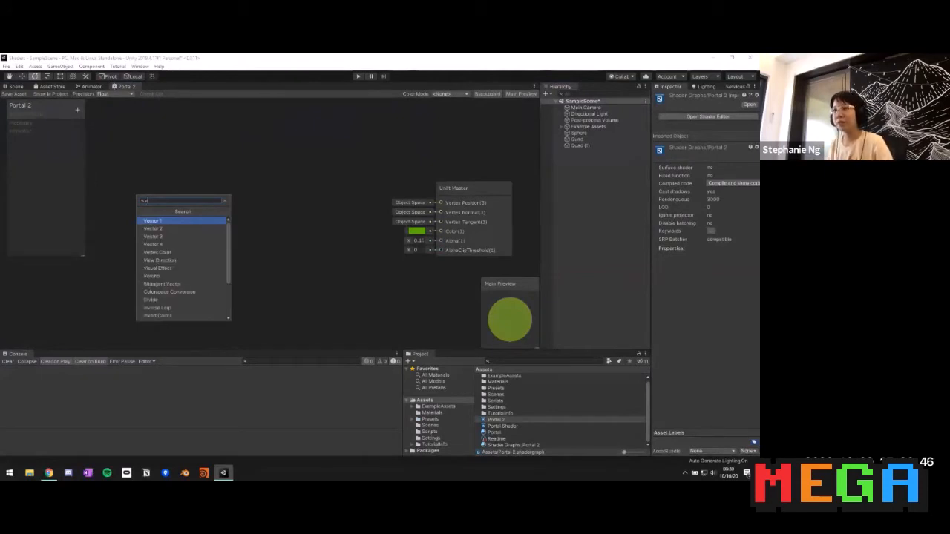
pyautogui.press('BackSpace')
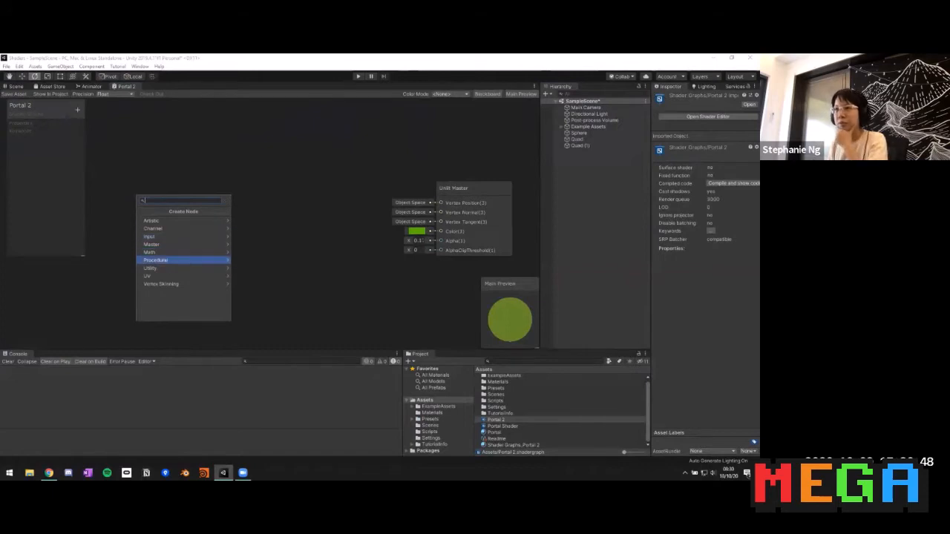
# - Add a procedural Voronoi noise node and connect its Out to the Unlit Master node's Color and Alpha
pyautogui.click(175, 261)
pyautogui.click(175, 229)
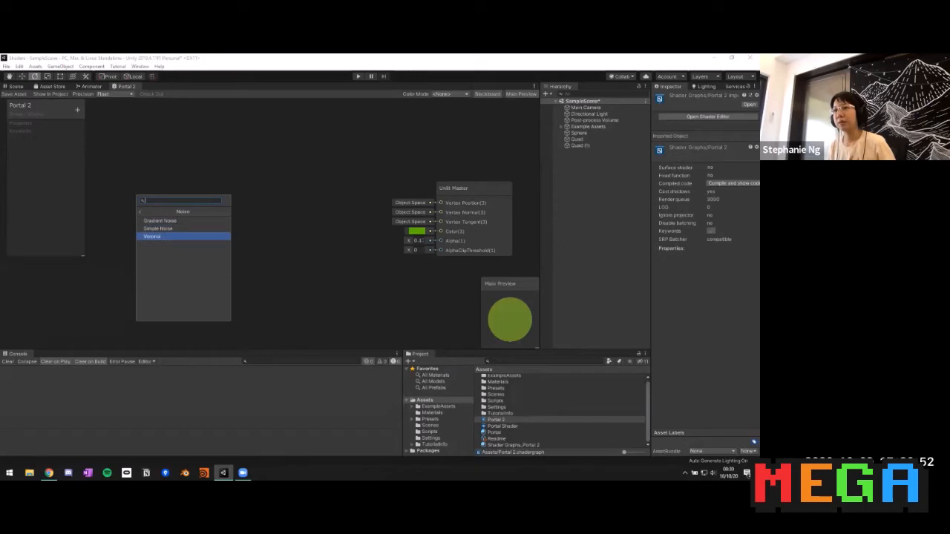
pyautogui.click(164, 236)
pyautogui.moveTo(211, 216); pyautogui.dragTo(440, 231)
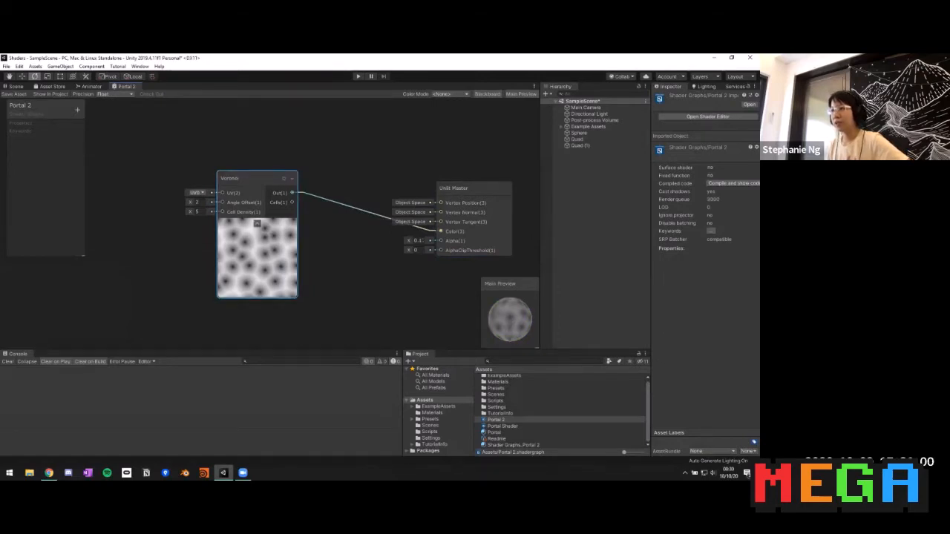
pyautogui.moveTo(253, 221); pyautogui.dragTo(247, 213)
pyautogui.moveTo(300, 195); pyautogui.dragTo(441, 241)
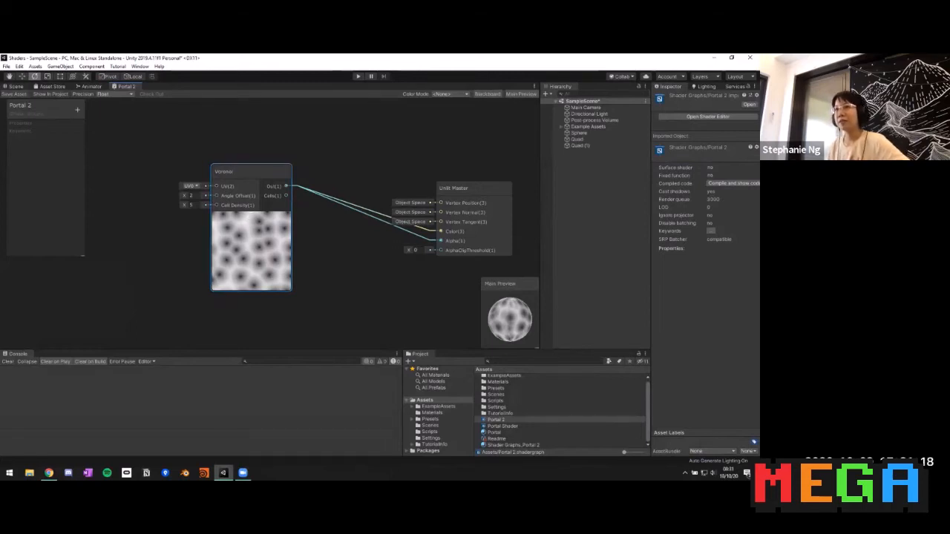
# - Examine how the Voronoi noise looks on both quads in the scene view from several angles and up close
pyautogui.click(16, 87)
pyautogui.keyDown('alt'); pyautogui.moveTo(274, 223); pyautogui.dragTo(223, 141); pyautogui.keyUp('alt')
pyautogui.scroll(5, 319, 230)
pyautogui.keyDown('alt'); pyautogui.moveTo(245, 230); pyautogui.dragTo(275, 189); pyautogui.keyUp('alt')
pyautogui.click(127, 87)
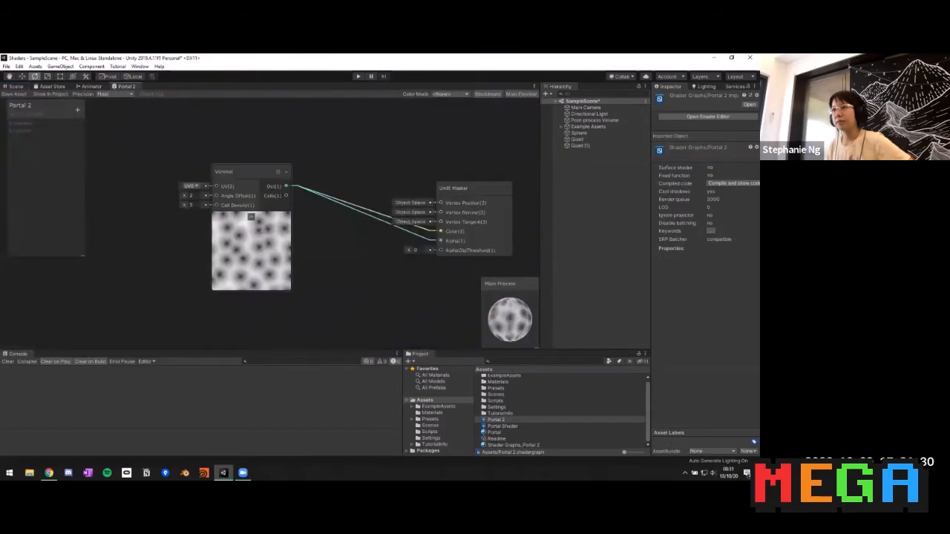
pyautogui.click(15, 87)
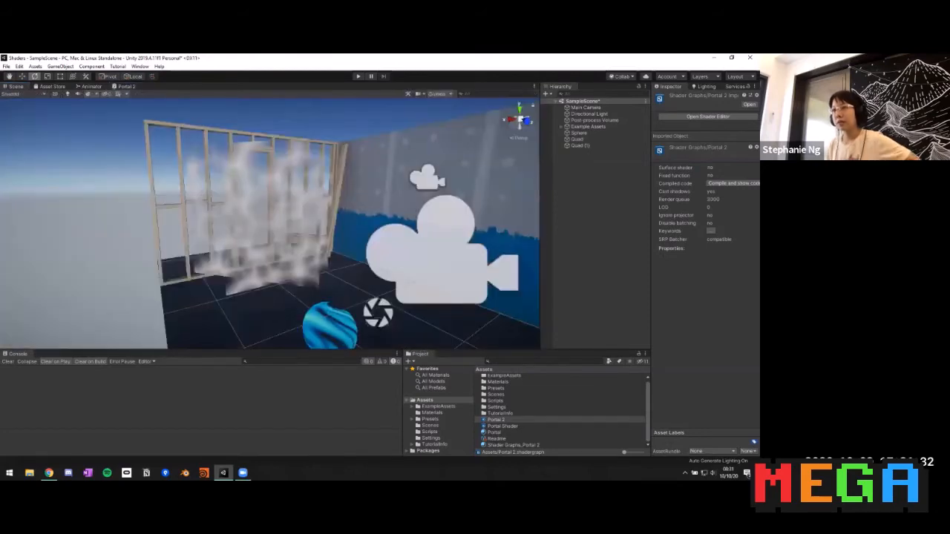
pyautogui.keyDown('alt'); pyautogui.moveTo(223, 193); pyautogui.dragTo(297, 260); pyautogui.keyUp('alt')
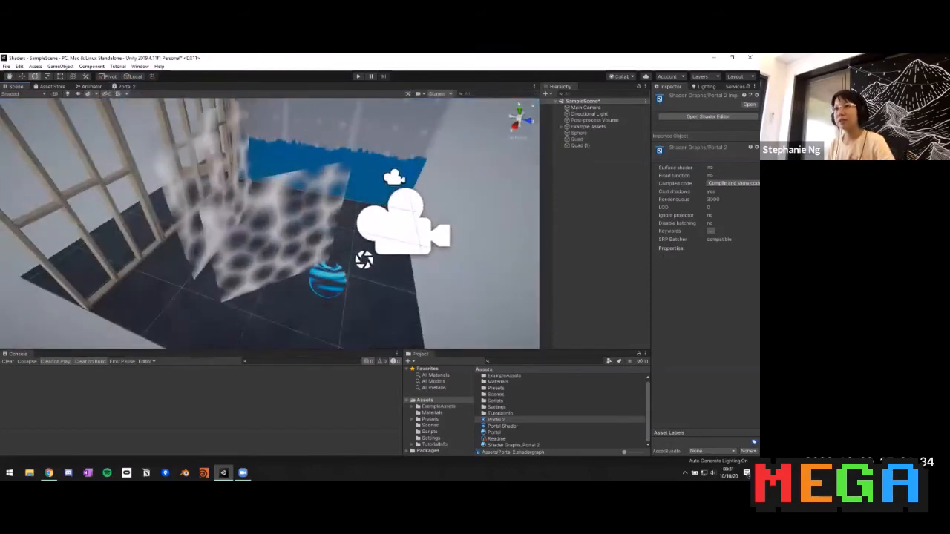
# - Connect the Voronoi node's Cells to Alpha instead of Out, and delete the connection from Out to Color
pyautogui.click(126, 87)
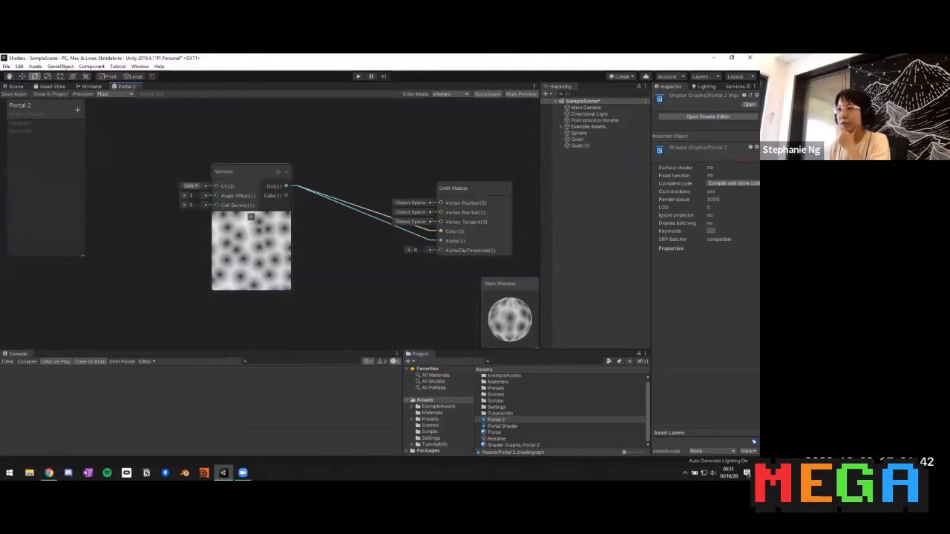
pyautogui.moveTo(286, 195); pyautogui.dragTo(441, 241)
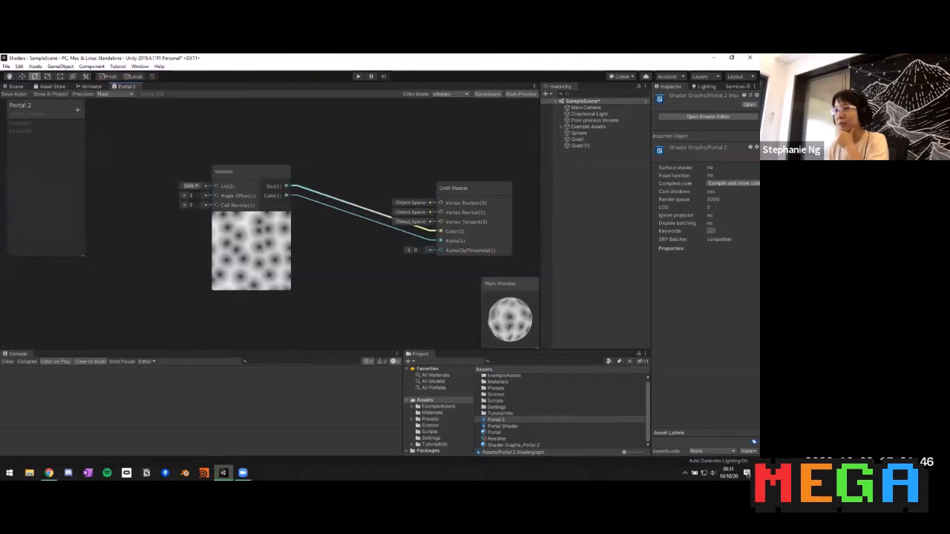
pyautogui.rightClick(322, 193)
pyautogui.click(343, 197)
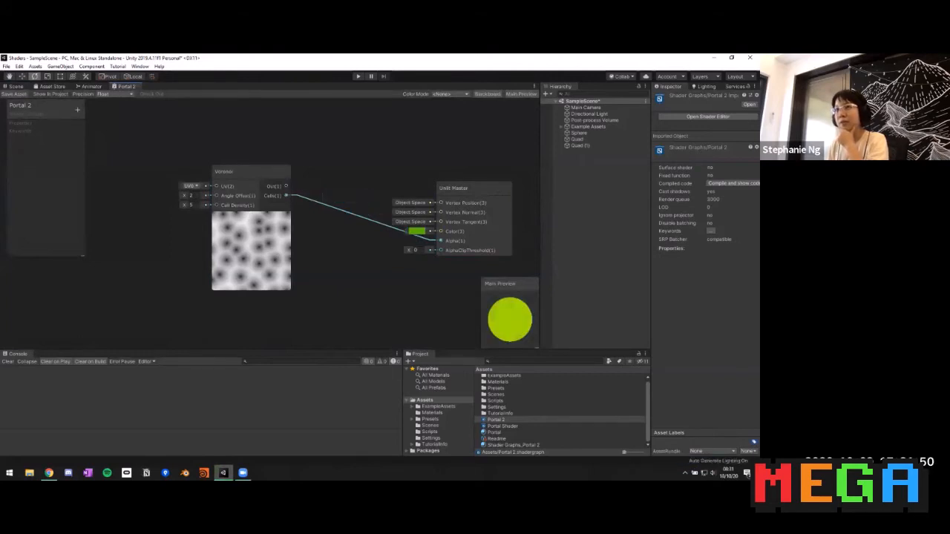
# - Examine the cell-based transparency on the quads in the scene view and return to the Portal 2 graph
pyautogui.click(16, 86)
pyautogui.keyDown('alt'); pyautogui.moveTo(275, 245); pyautogui.dragTo(312, 221); pyautogui.keyUp('alt')
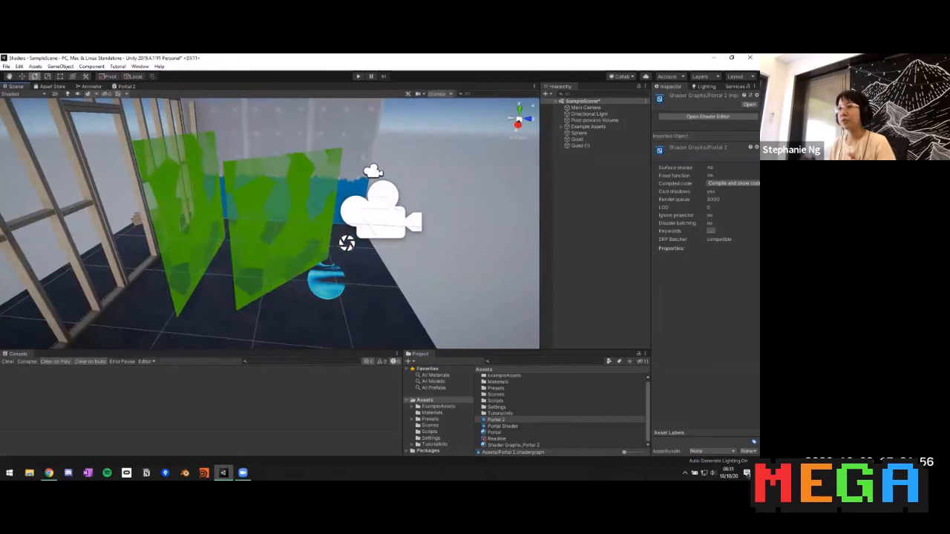
pyautogui.keyDown('alt'); pyautogui.moveTo(282, 200); pyautogui.dragTo(359, 208); pyautogui.keyUp('alt')
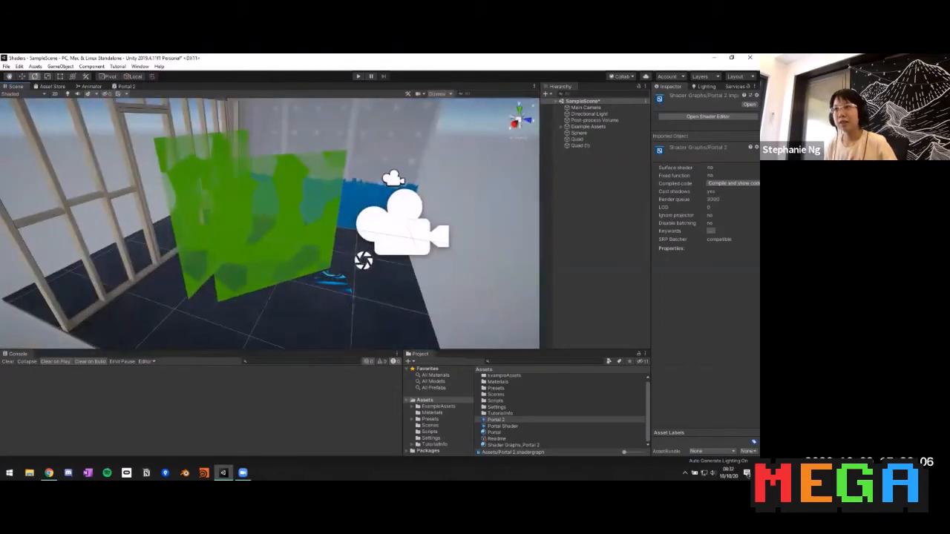
pyautogui.click(126, 87)
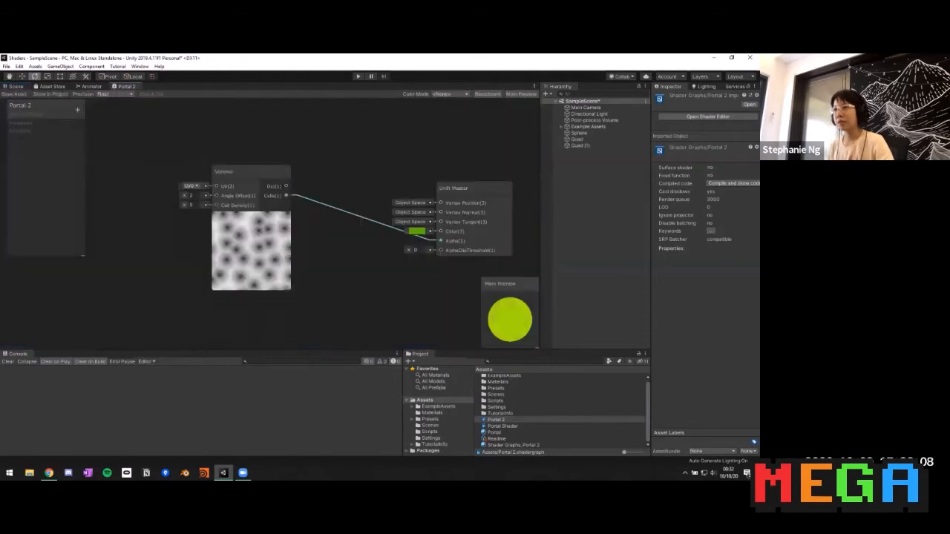
# - Reposition the Voronoi node in the graph to make room on its input side
pyautogui.scroll(-2, 301, 280)
pyautogui.moveTo(300, 280); pyautogui.dragTo(429, 270, button='middle')
pyautogui.moveTo(394, 241); pyautogui.dragTo(357, 222)
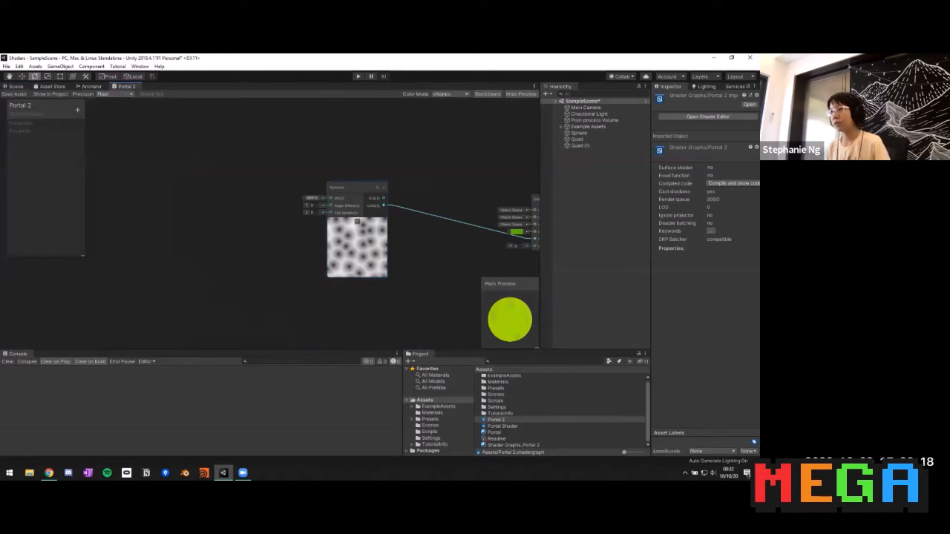
pyautogui.moveTo(297, 245); pyautogui.dragTo(344, 248, button='middle')
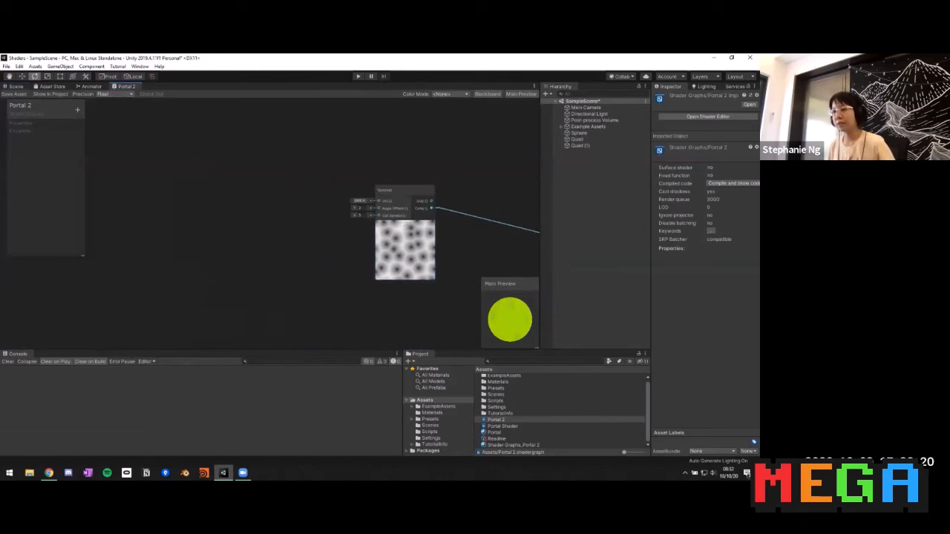
# - Add a Twirl node from the UV category and line it up beside the Voronoi node's inputs
pyautogui.press('space')
pyautogui.write('uv')
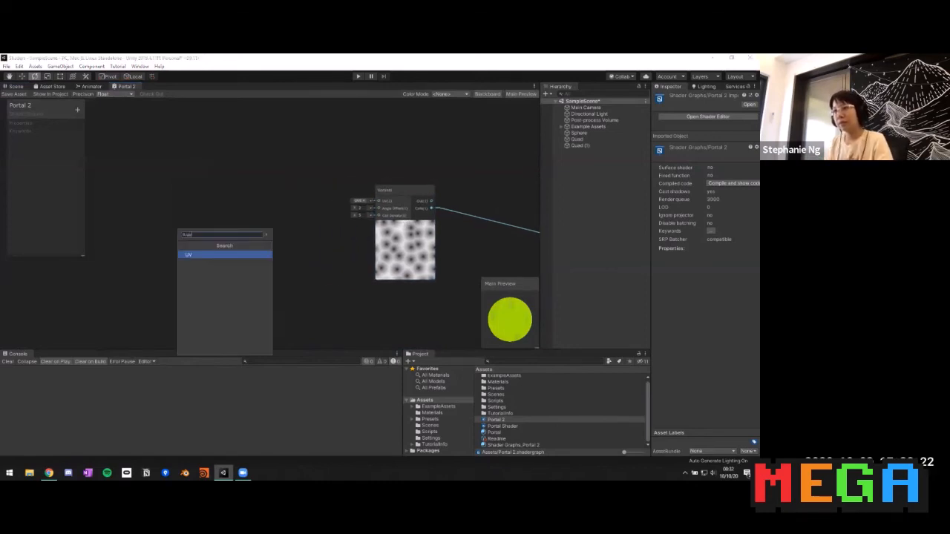
pyautogui.press('BackSpace')
pyautogui.press('BackSpace')
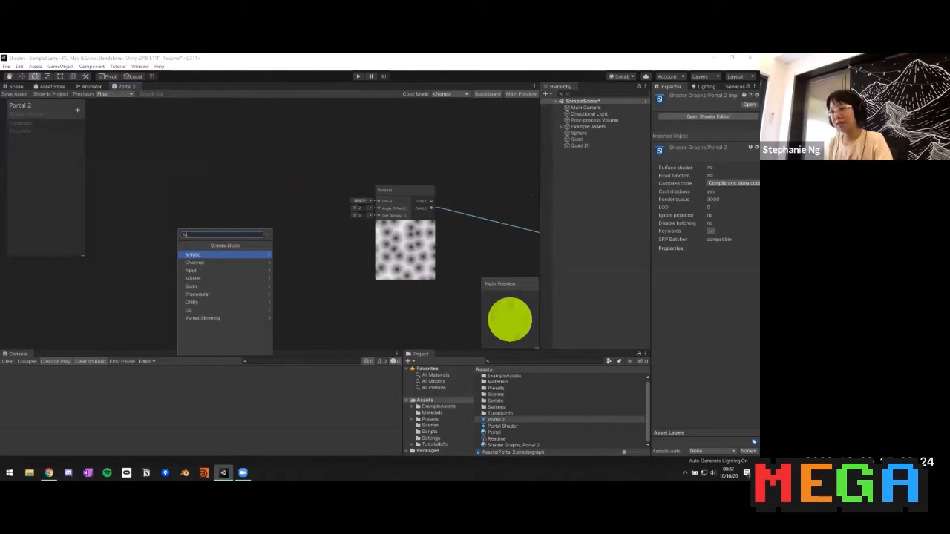
pyautogui.press('Up')
pyautogui.press('Up')
pyautogui.click(215, 310)
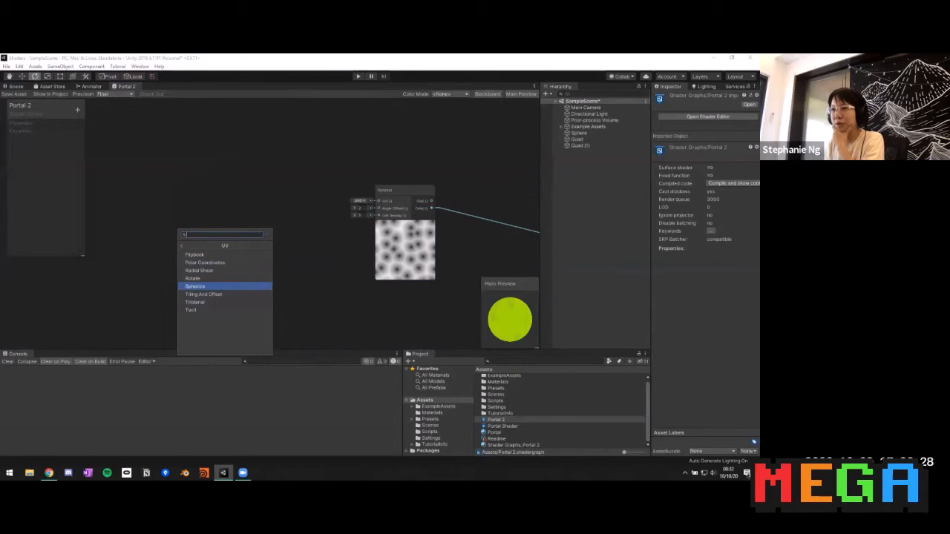
pyautogui.click(215, 310)
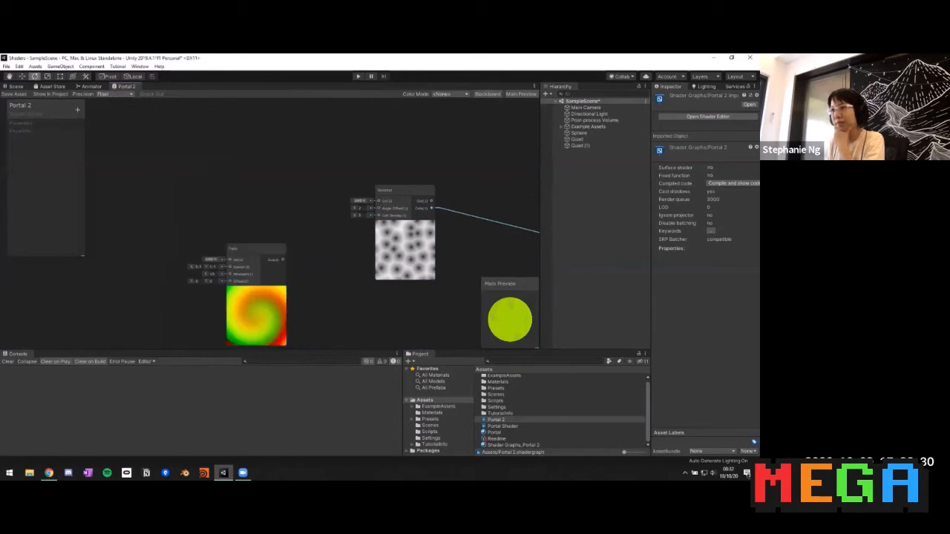
pyautogui.moveTo(247, 302); pyautogui.dragTo(251, 246)
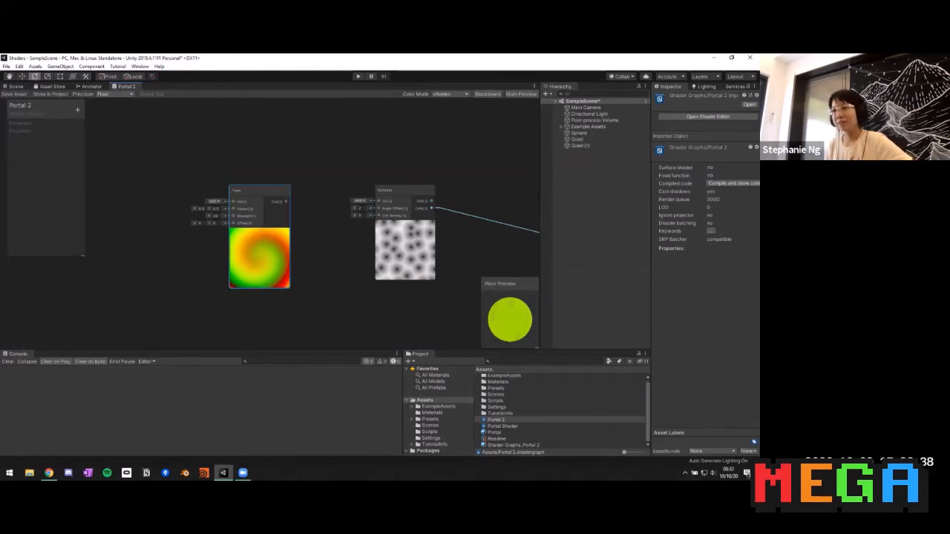
# - Connect the Twirl node's Out to the Voronoi node's UV and set the twirl Strength to about 15
pyautogui.moveTo(259, 231); pyautogui.dragTo(209, 234, button='middle')
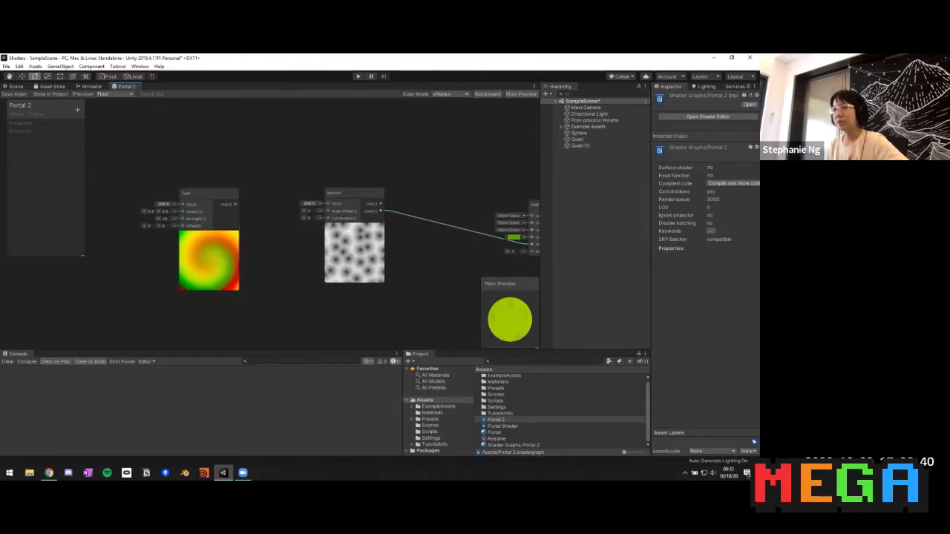
pyautogui.moveTo(234, 204); pyautogui.dragTo(327, 203)
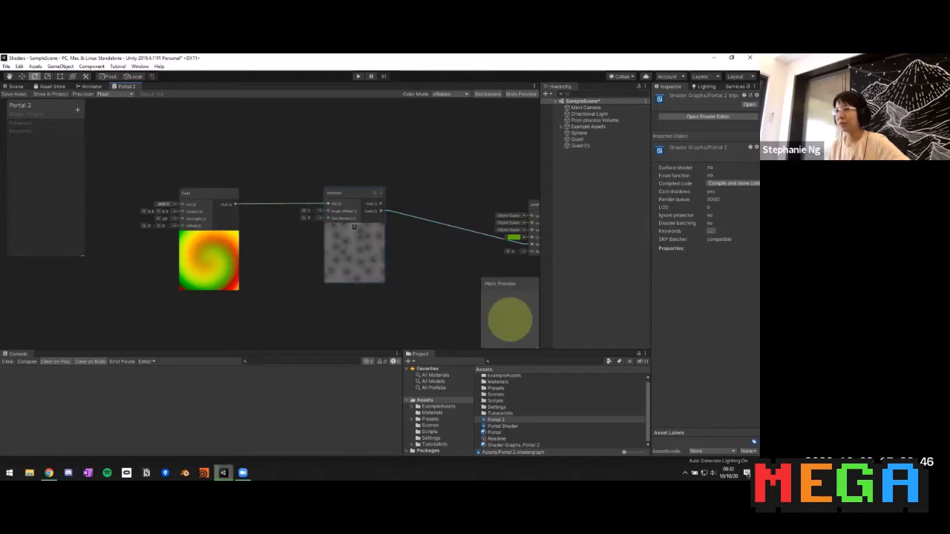
pyautogui.moveTo(209, 236); pyautogui.dragTo(238, 230)
pyautogui.moveTo(185, 212); pyautogui.dragTo(208, 212)
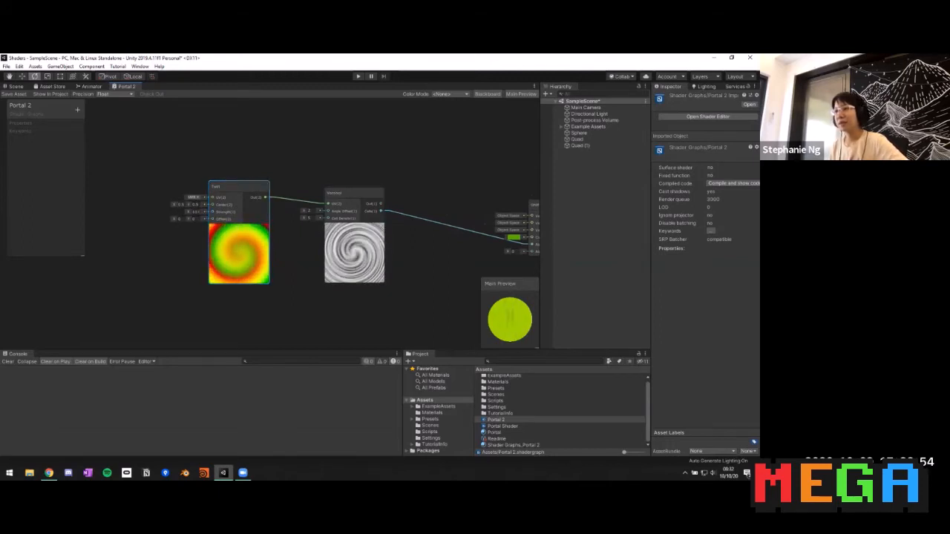
pyautogui.moveTo(174, 218); pyautogui.dragTo(213, 219)
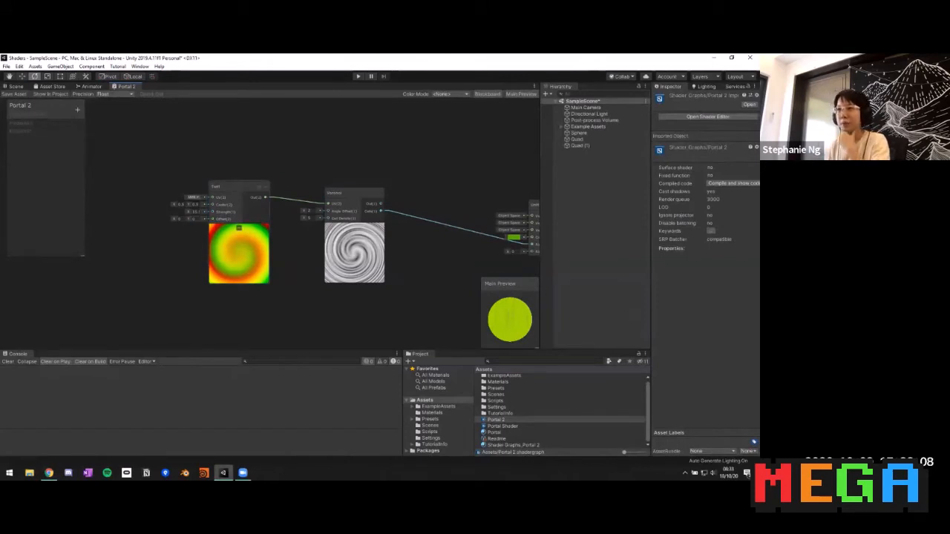
pyautogui.scroll(2, 214, 217)
pyautogui.moveTo(164, 200)
pyautogui.mouseDown()
pyautogui.moveTo(134, 200)
pyautogui.moveTo(165, 201)
pyautogui.mouseUp()
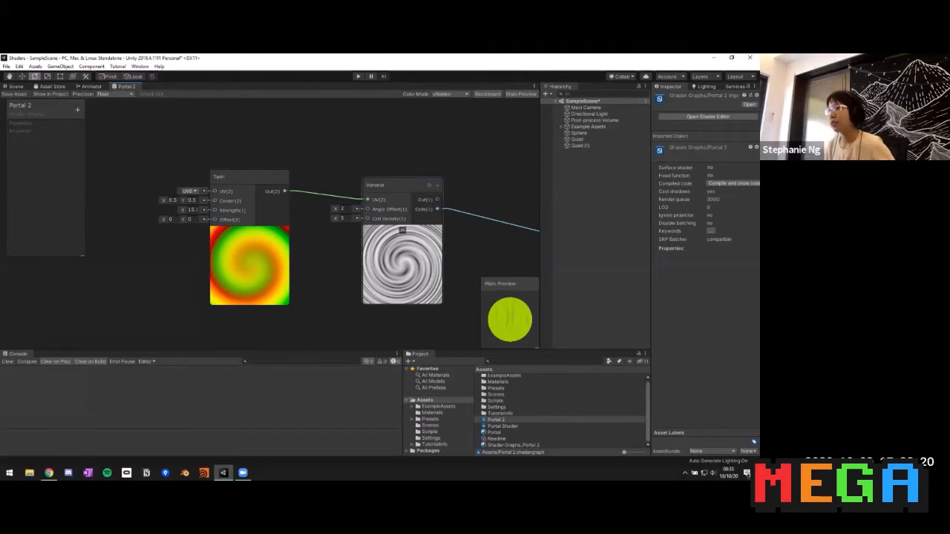
# - Try a Voronoi Angle Offset of about 7 and Cell Density of about 2.5, and remove the Twirl connection
pyautogui.moveTo(337, 209); pyautogui.dragTo(398, 210)
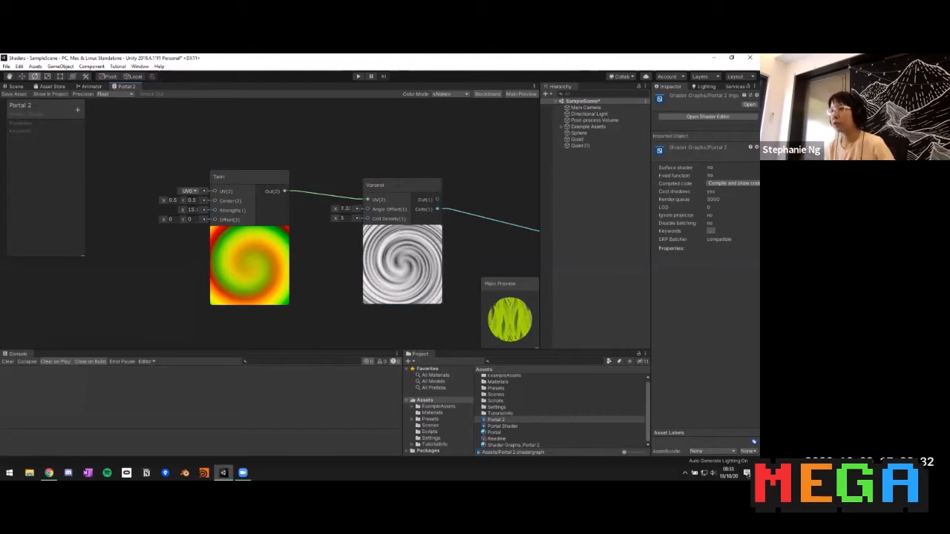
pyautogui.moveTo(335, 218); pyautogui.dragTo(310, 218)
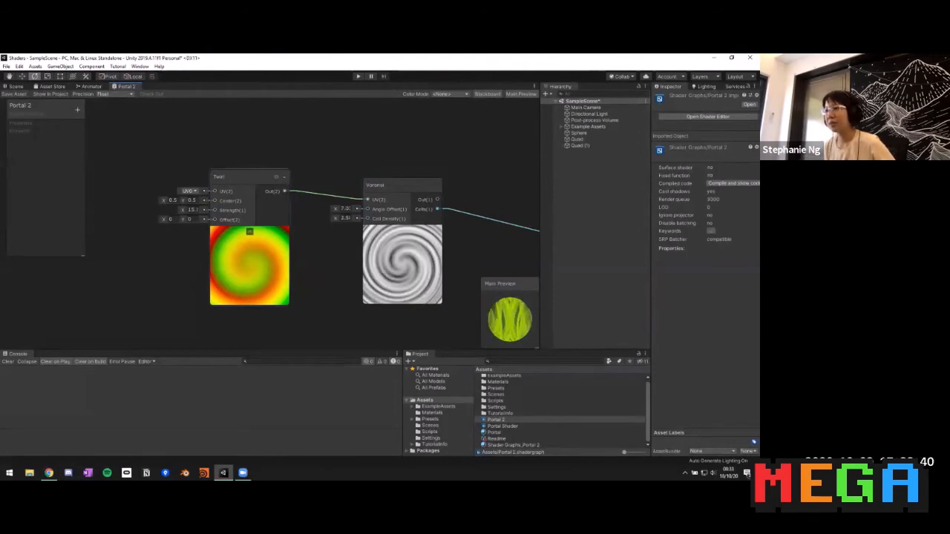
pyautogui.click(338, 197)
pyautogui.press('Delete')
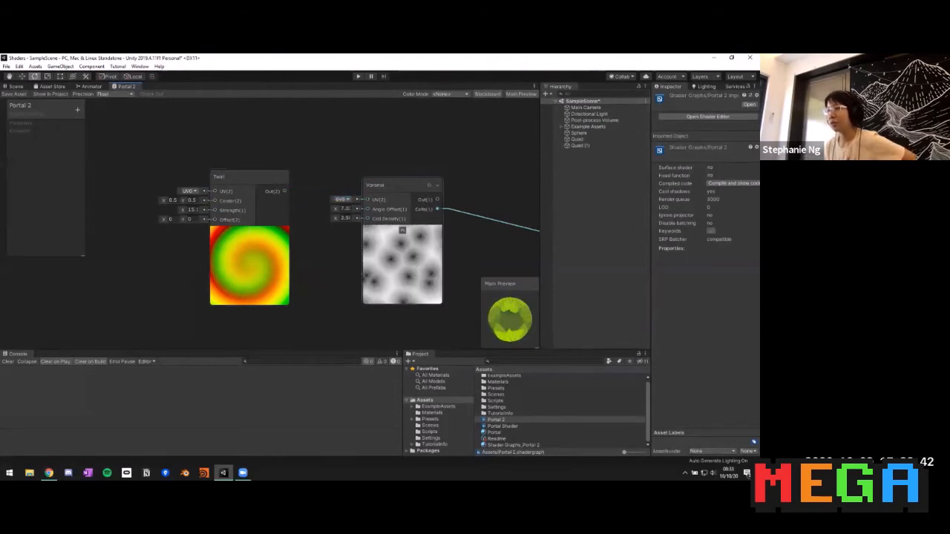
# - Set the Voronoi's Angle Offset to about 27 and Cell Density to about 5.6, and feed the Twirl's Out into its UV
pyautogui.moveTo(335, 209); pyautogui.dragTo(407, 209)
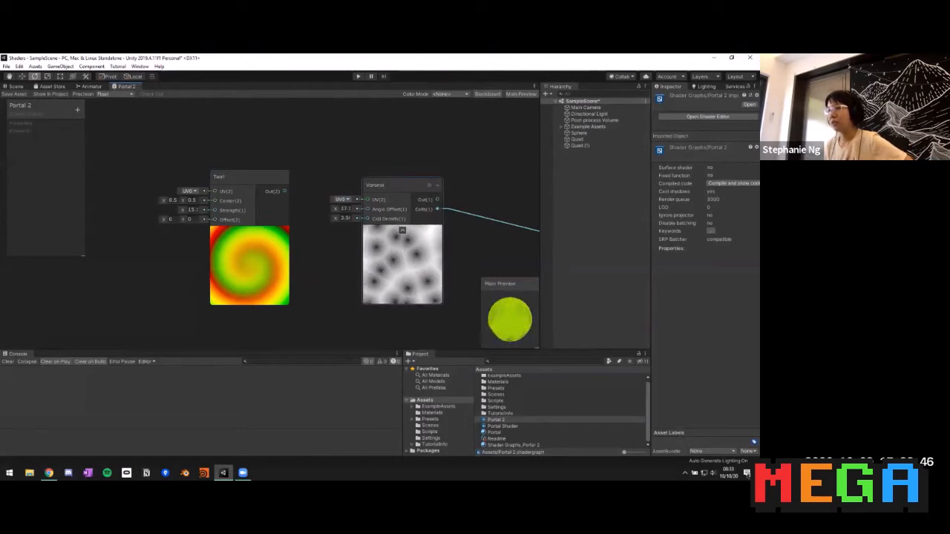
pyautogui.moveTo(335, 218); pyautogui.dragTo(375, 219)
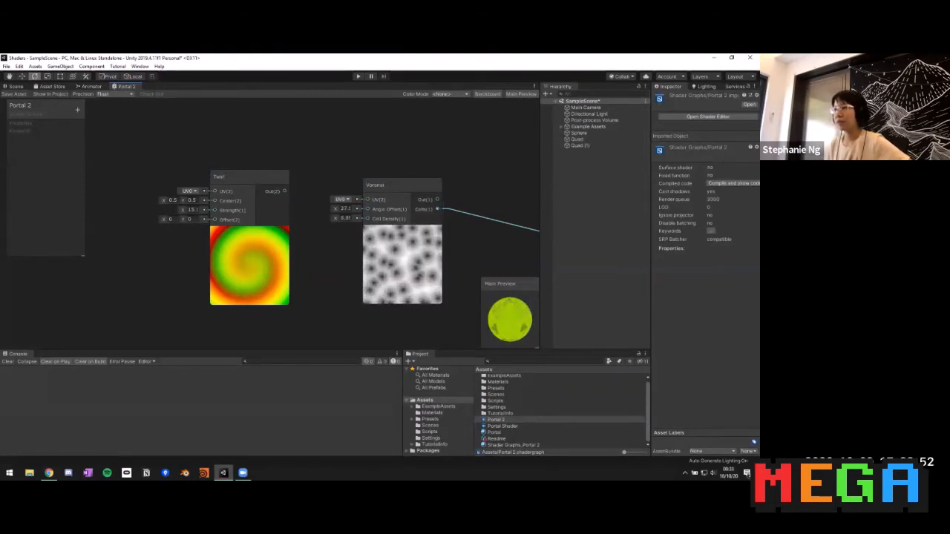
pyautogui.moveTo(284, 191); pyautogui.dragTo(366, 199)
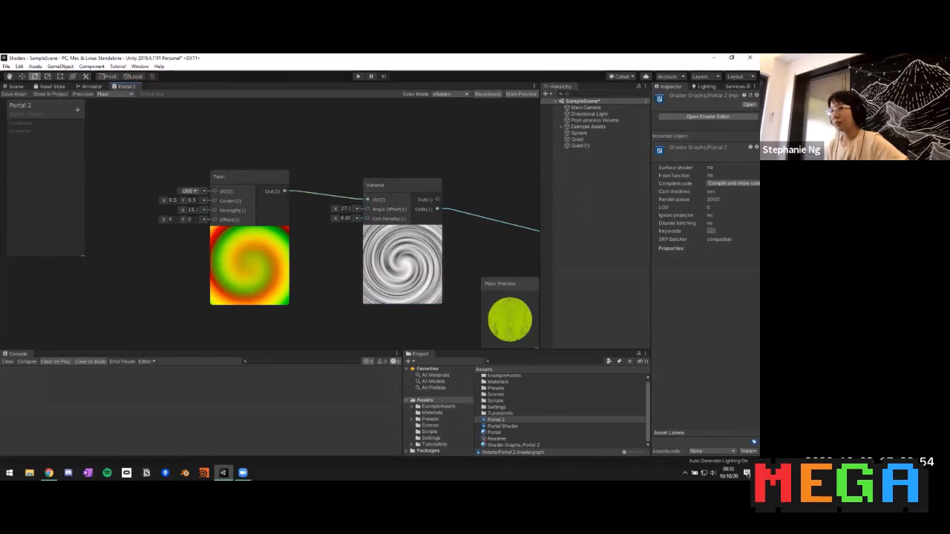
pyautogui.moveTo(239, 260); pyautogui.dragTo(271, 268)
pyautogui.click(193, 299)
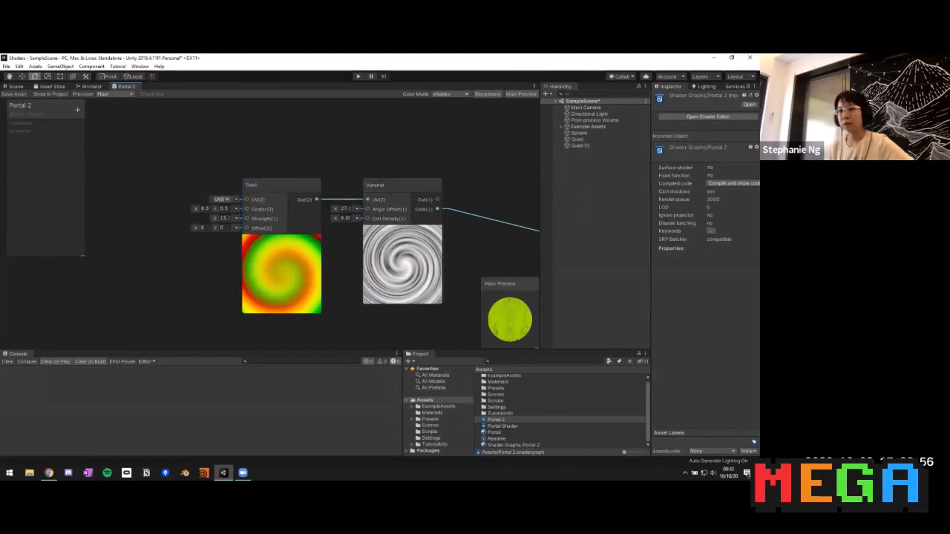
pyautogui.scroll(-1, 190, 300)
pyautogui.moveTo(190, 301); pyautogui.dragTo(325, 282, button='middle')
pyautogui.scroll(1, 325, 282)
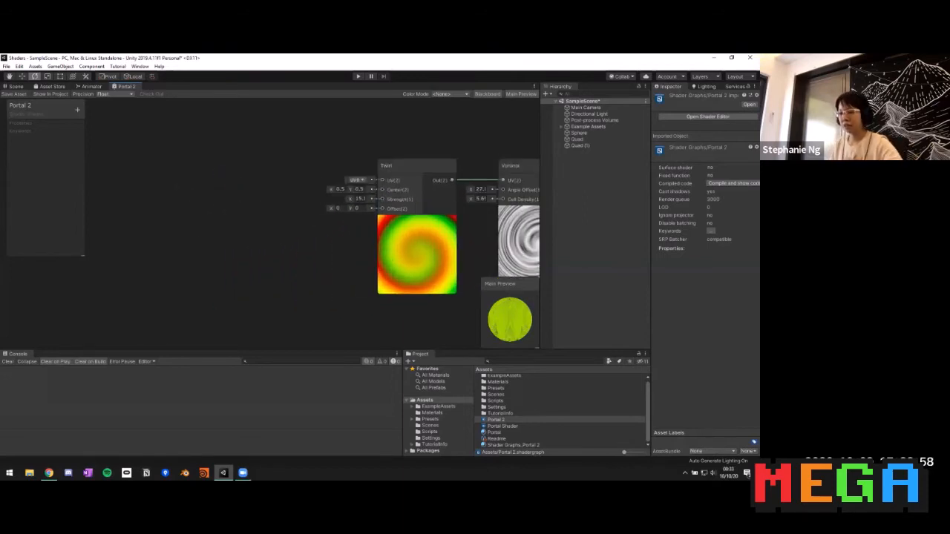
pyautogui.press('space')
pyautogui.write('time')
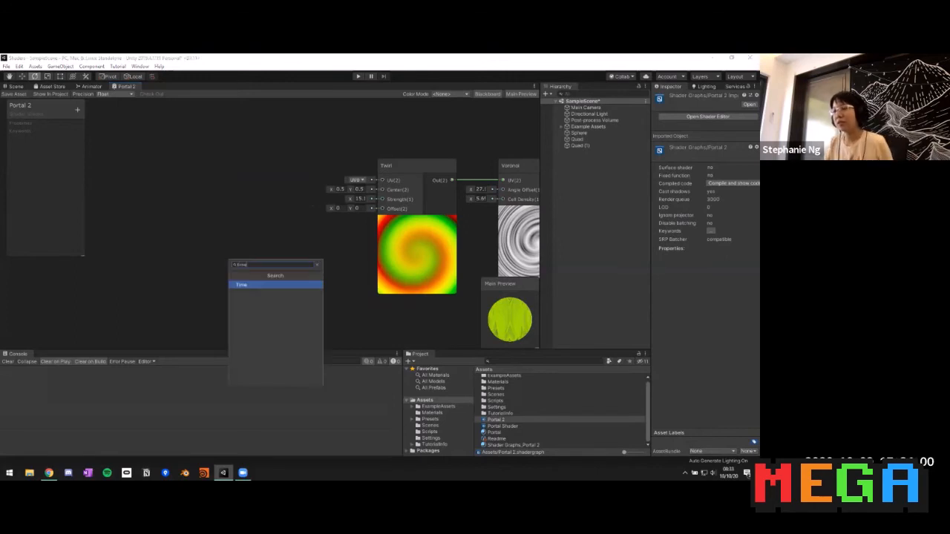
pyautogui.press('Return')
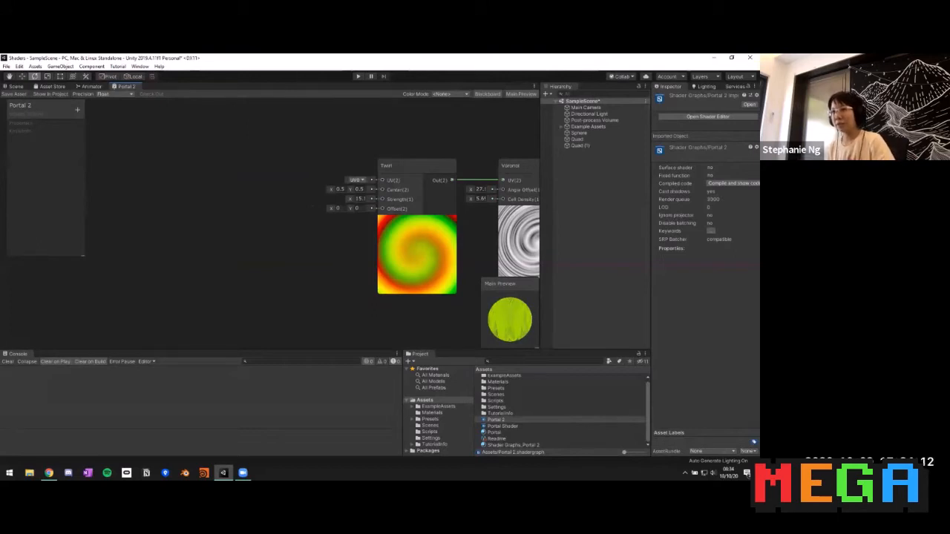
pyautogui.press('space')
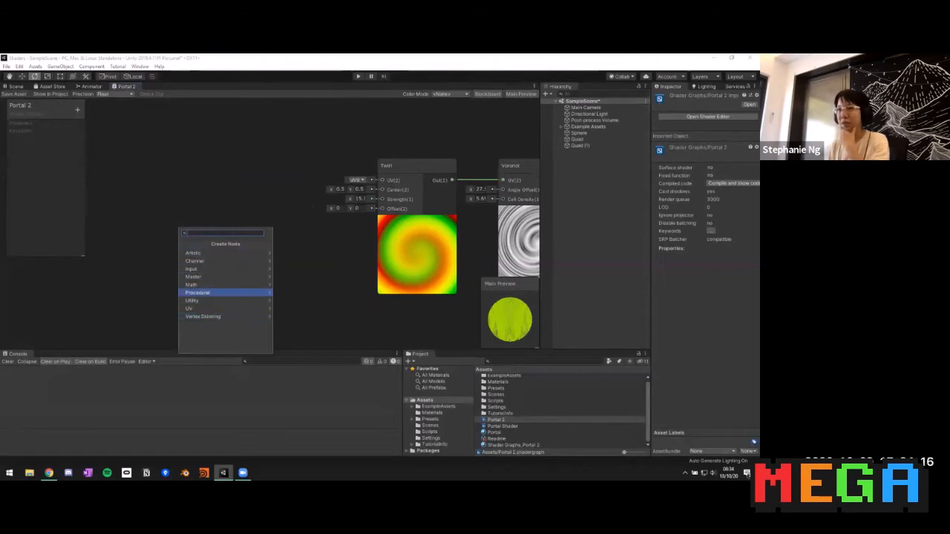
pyautogui.press('Escape')
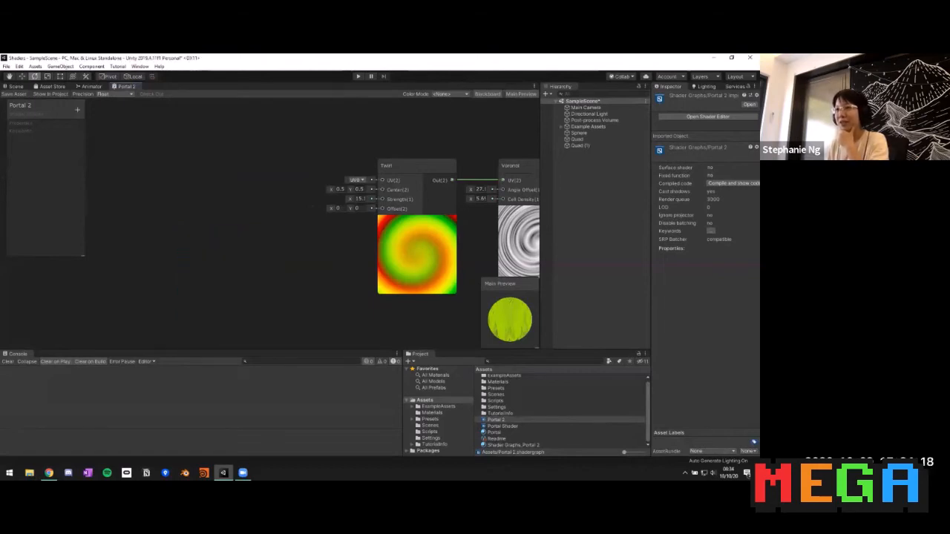
pyautogui.rightClick(239, 228)
pyautogui.click(256, 233)
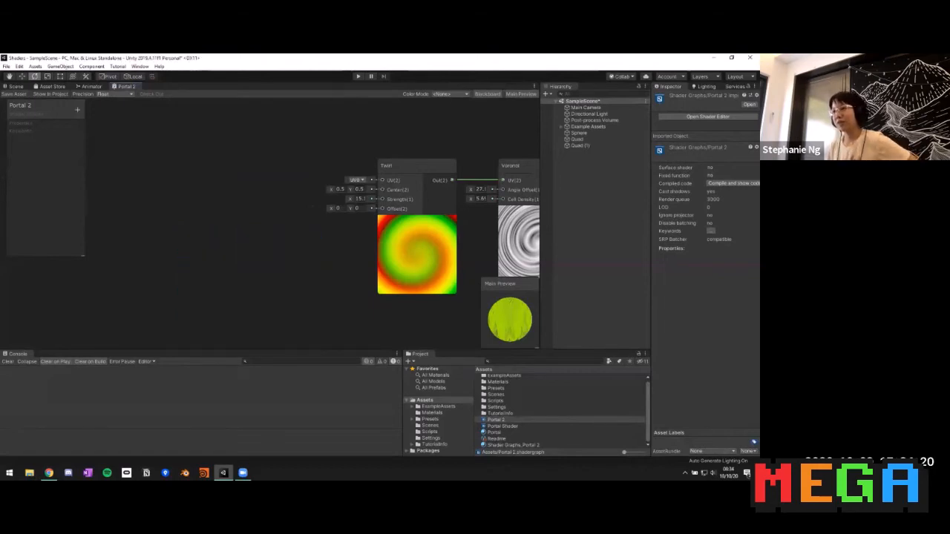
pyautogui.press('Escape')
pyautogui.moveTo(312, 206)
pyautogui.mouseDown(button='middle')
pyautogui.moveTo(139, 191)
pyautogui.moveTo(317, 203)
pyautogui.mouseUp(button='middle')
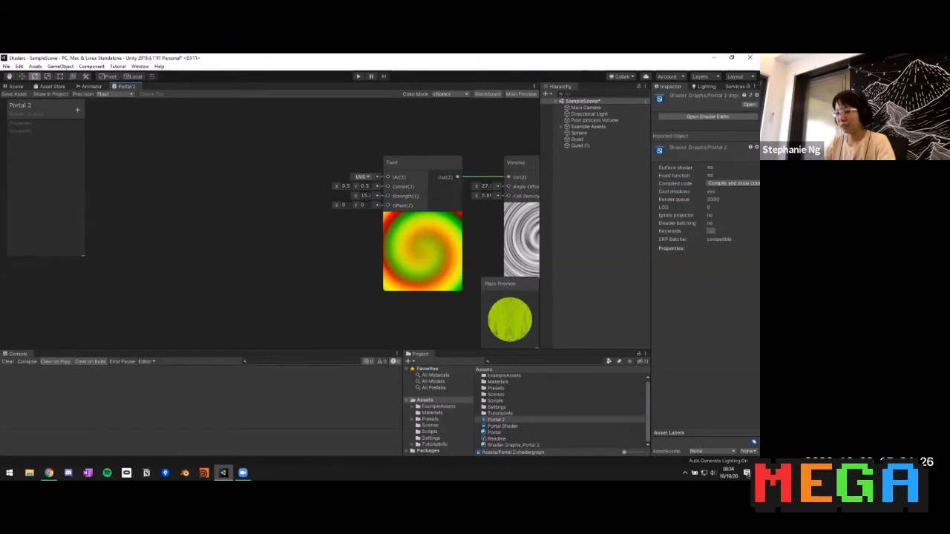
# - Add a Time node beside the Twirl node and connect its Time output to the Twirl's Offset
pyautogui.press('space')
pyautogui.write('time')
pyautogui.press('Return')
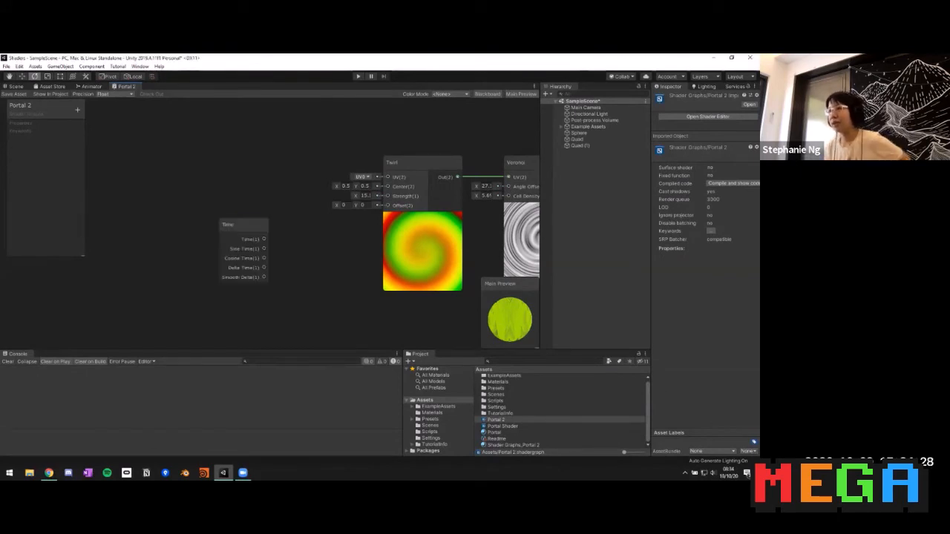
pyautogui.moveTo(264, 238); pyautogui.dragTo(387, 205)
pyautogui.moveTo(519, 222); pyautogui.dragTo(422, 222, button='middle')
pyautogui.moveTo(130, 224); pyautogui.dragTo(194, 224)
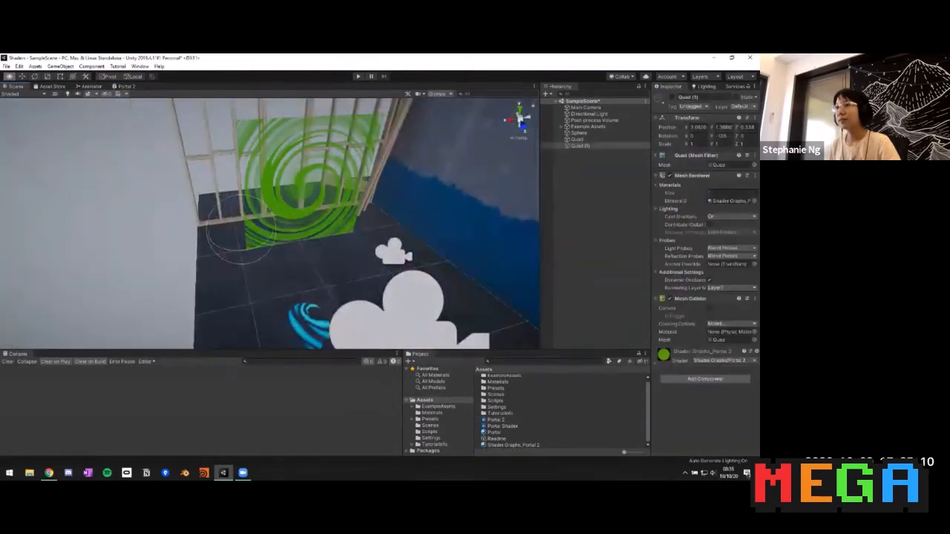
# - Examine the animated swirl on the larger quad in the scene view and return to the Portal 2 graph
pyautogui.click(319, 172)
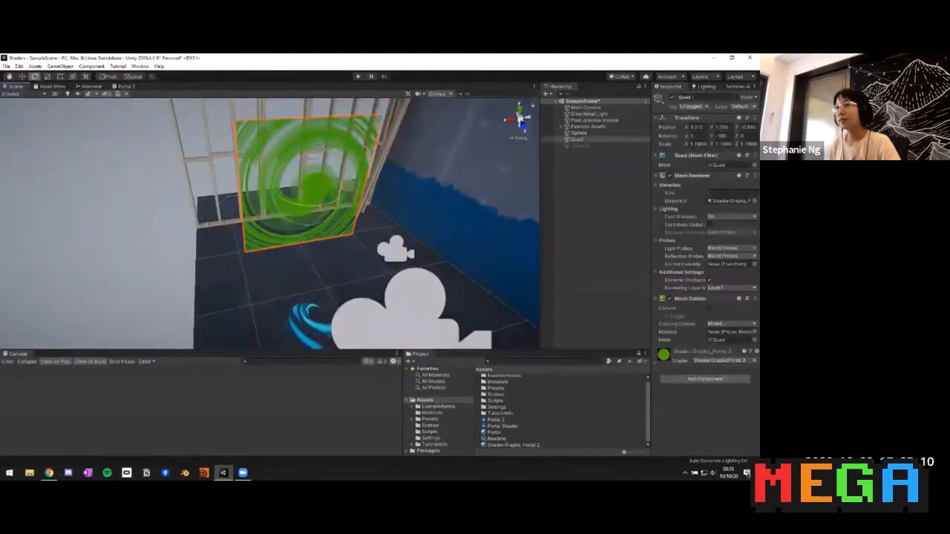
pyautogui.scroll(5, 319, 164)
pyautogui.scroll(-3, 296, 192)
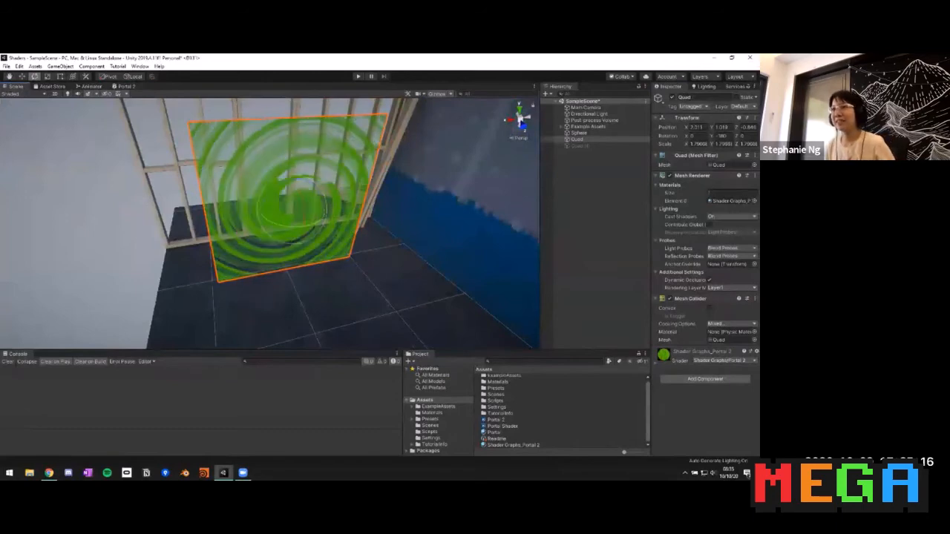
pyautogui.click(127, 87)
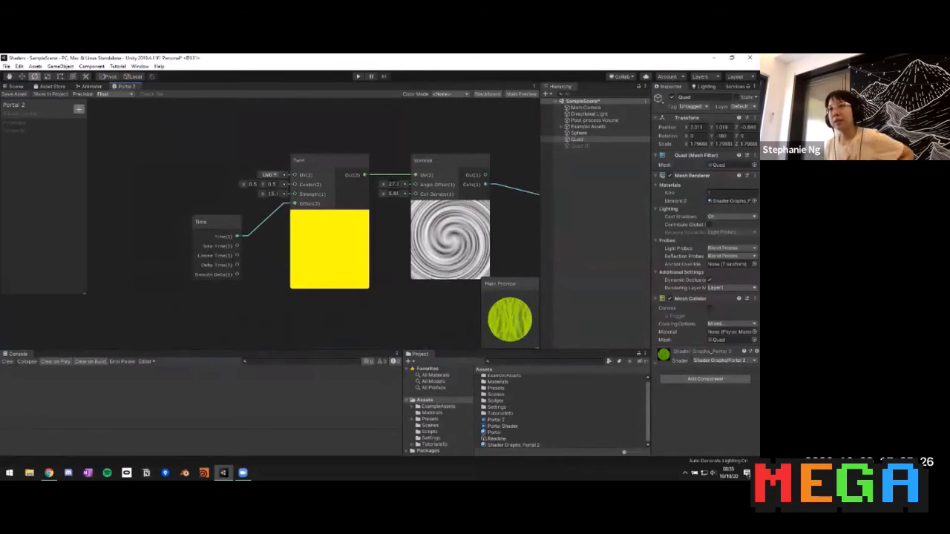
# - Move the Time node farther away from the Twirl node to leave space between them
pyautogui.click(79, 109)
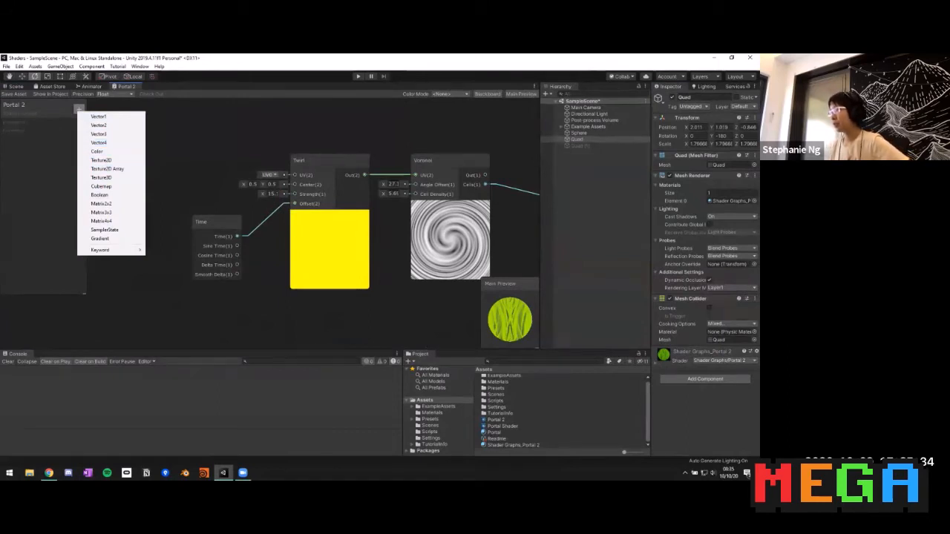
pyautogui.press('Escape')
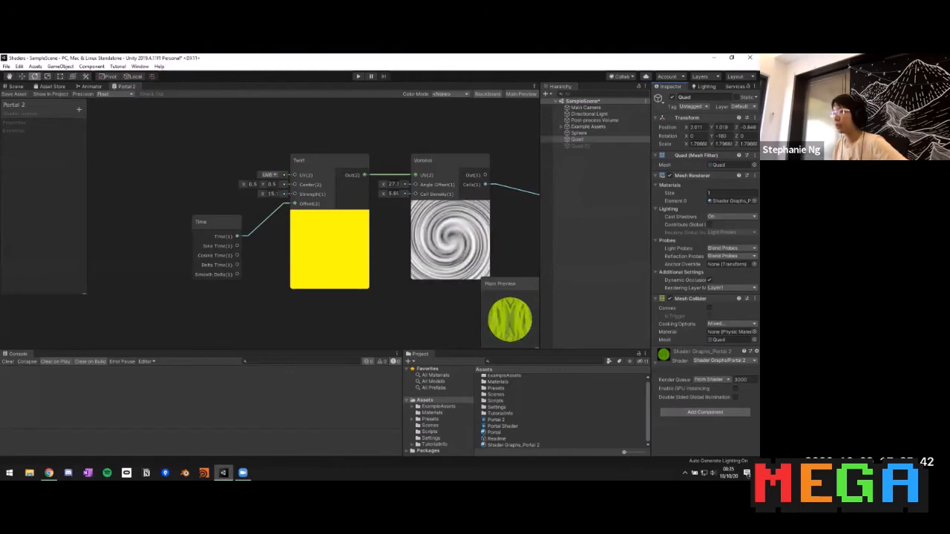
pyautogui.moveTo(211, 222); pyautogui.dragTo(151, 218)
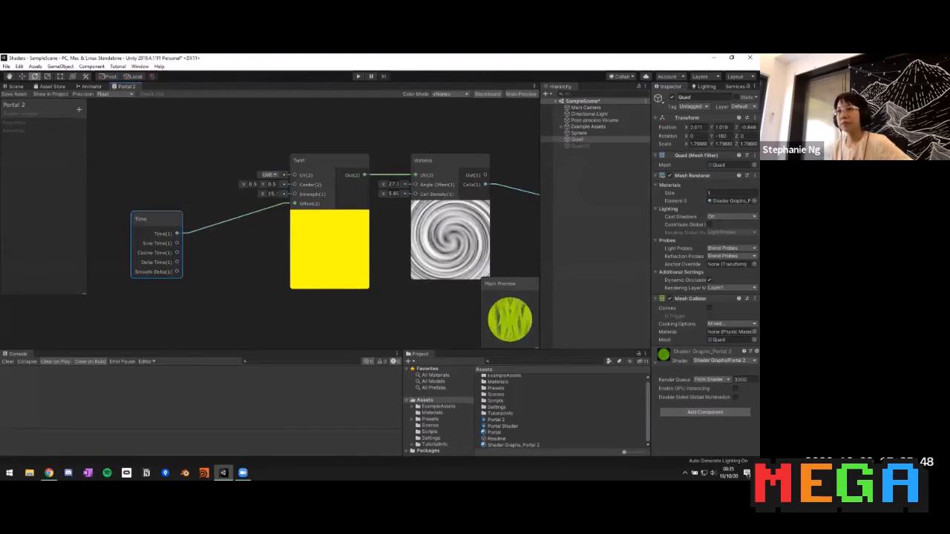
pyautogui.moveTo(238, 297); pyautogui.dragTo(240, 263, button='middle')
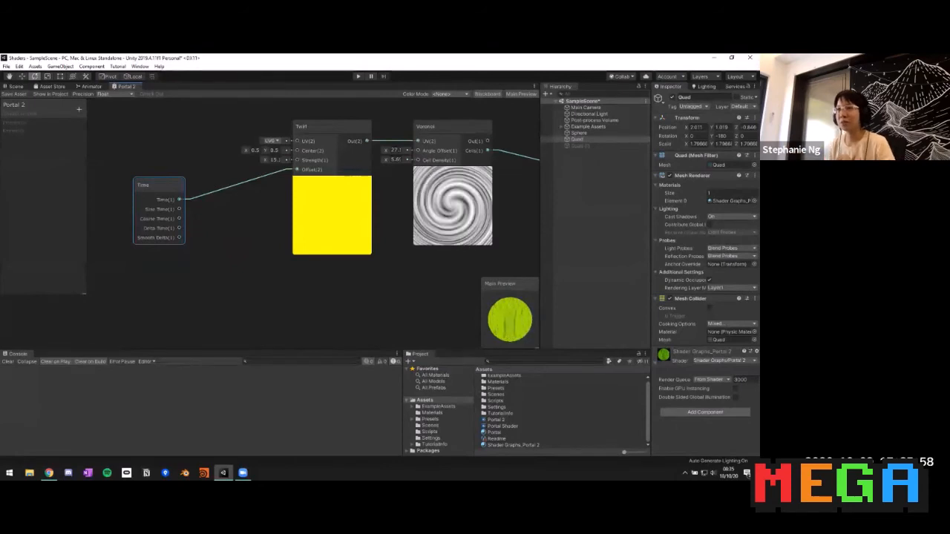
# - Add a Multiply node whose A input is fed by the Time node's Time output
pyautogui.moveTo(215, 260); pyautogui.dragTo(254, 262, button='middle')
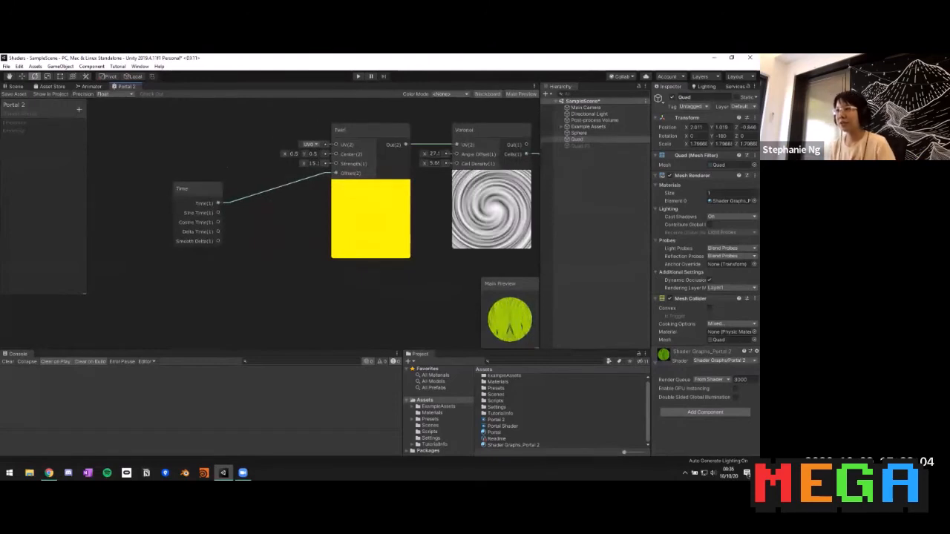
pyautogui.moveTo(220, 203); pyautogui.dragTo(295, 255)
pyautogui.write('mult')
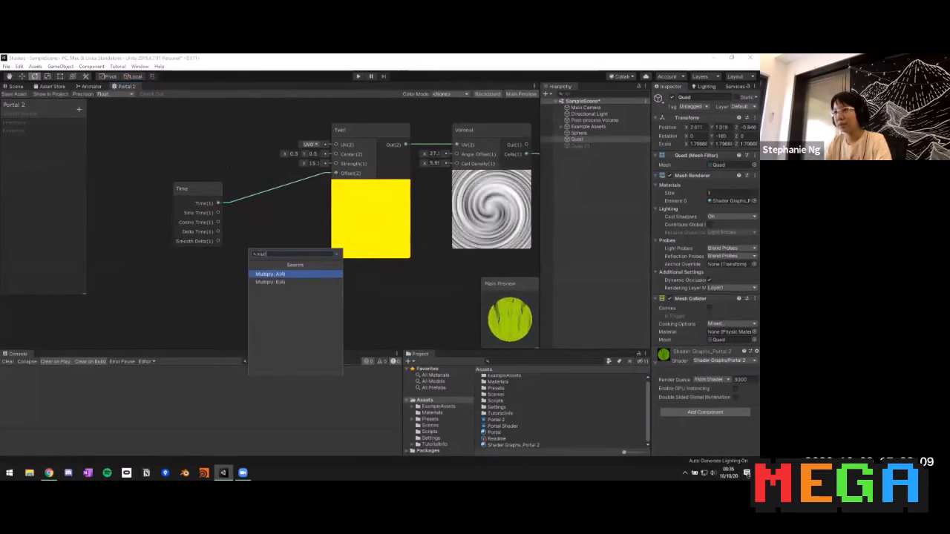
pyautogui.press('Return')
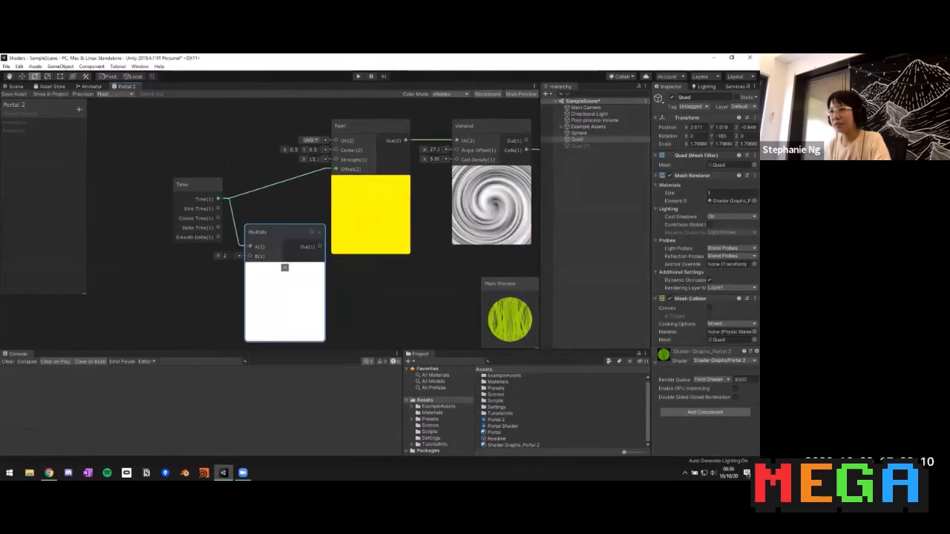
# - Set the Multiply's B to 0.5 and connect its Out to the Twirl's Offset in place of the direct Time link
pyautogui.moveTo(222, 282); pyautogui.dragTo(278, 267, button='middle')
pyautogui.click(286, 237)
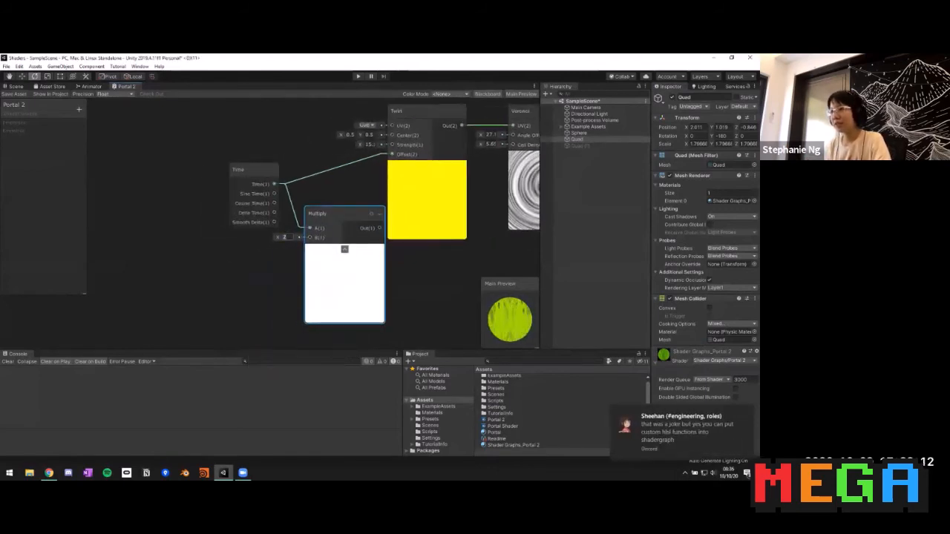
pyautogui.write('0.5')
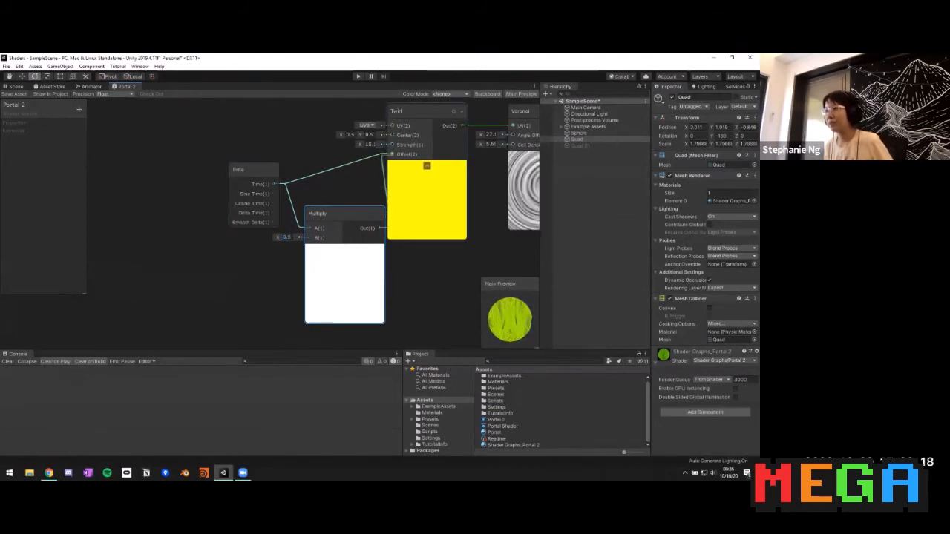
pyautogui.moveTo(386, 155); pyautogui.dragTo(392, 154)
# - Try other time multipliers in the Multiply's B input and set it to 0.2
pyautogui.moveTo(423, 278); pyautogui.dragTo(293, 261, button='middle')
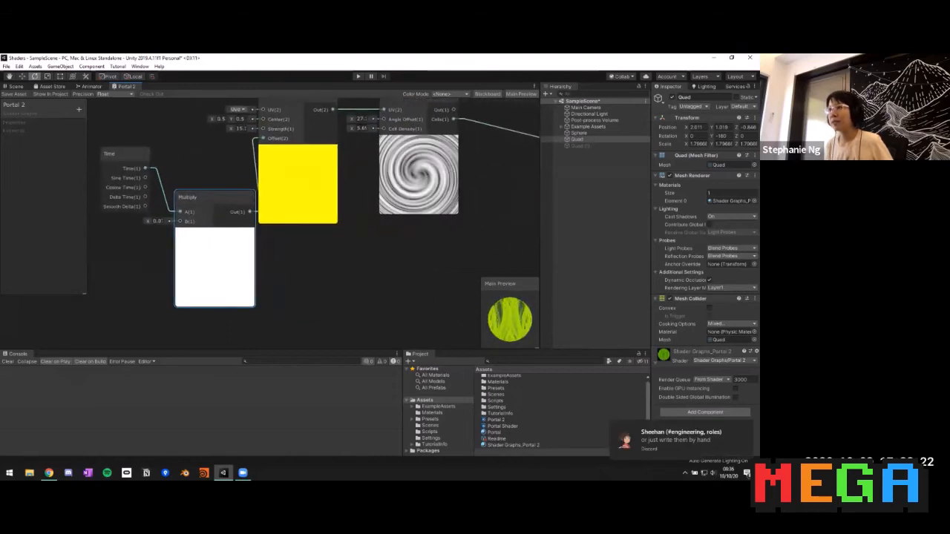
pyautogui.moveTo(149, 221)
pyautogui.mouseDown()
pyautogui.moveTo(334, 224)
pyautogui.moveTo(97, 222)
pyautogui.moveTo(171, 221)
pyautogui.moveTo(133, 221)
pyautogui.moveTo(162, 221)
pyautogui.mouseUp()
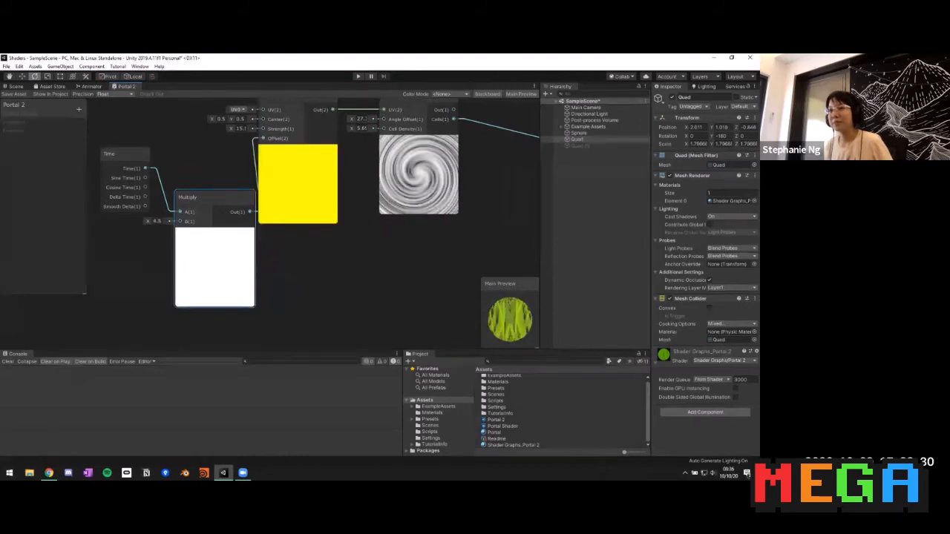
pyautogui.write('.3')
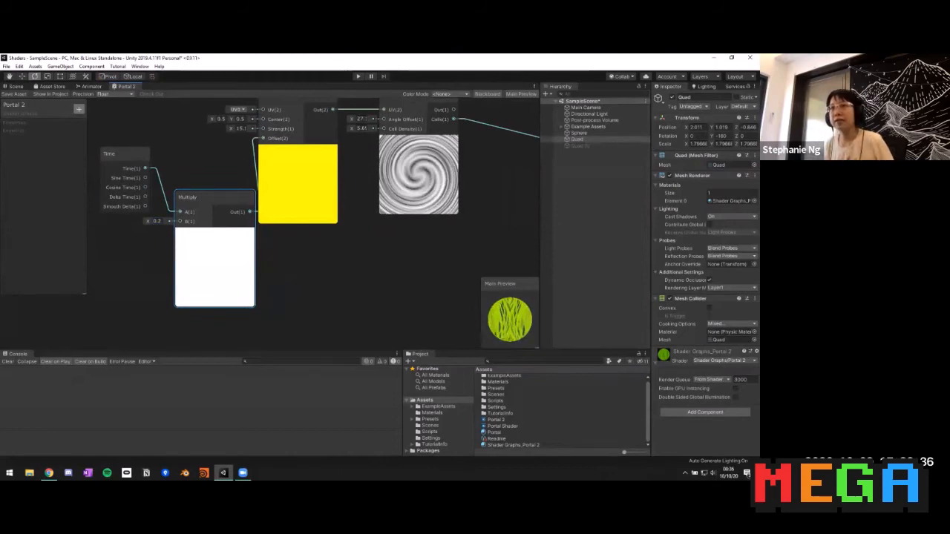
# - Add a Vector1 property named Speed to the graph with a default of 0.2
pyautogui.click(79, 109)
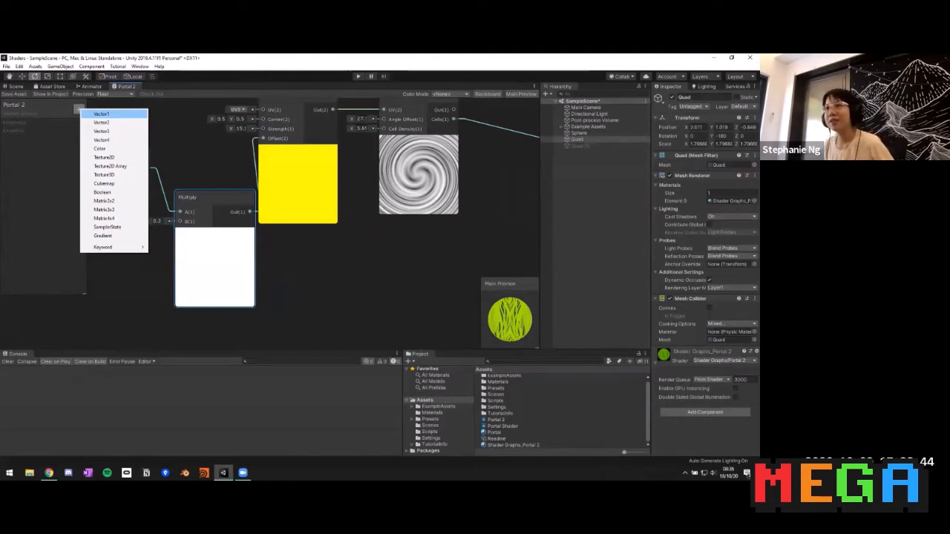
pyautogui.click(101, 115)
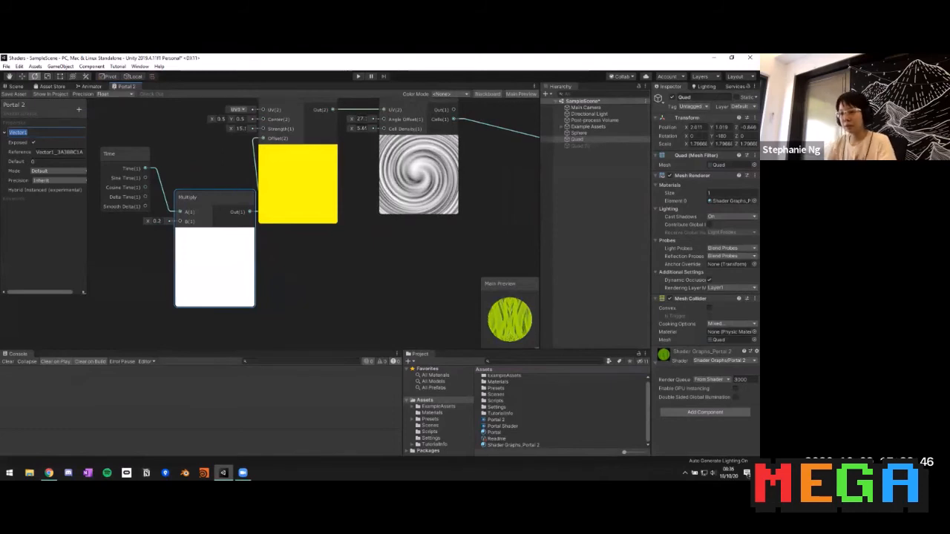
pyautogui.write('Speed')
pyautogui.press('Return')
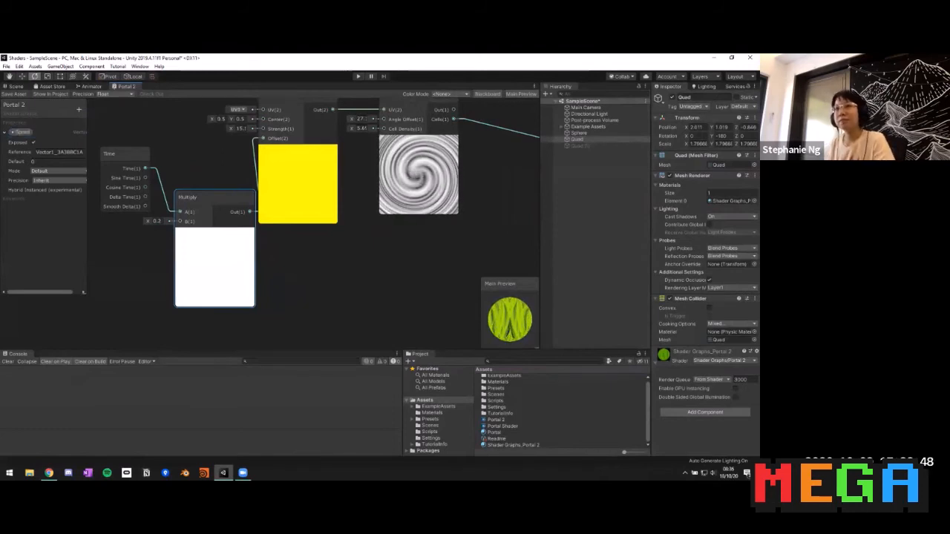
pyautogui.click(57, 162)
pyautogui.write('.2')
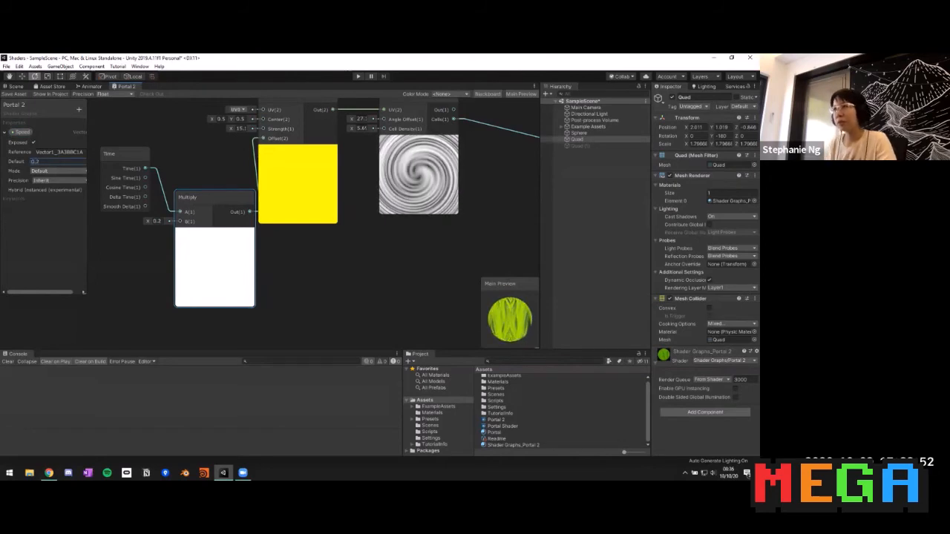
# - Place the Speed property in the graph, connect it to the Multiply's B input, and save the asset
pyautogui.moveTo(141, 260); pyautogui.dragTo(216, 259, button='middle')
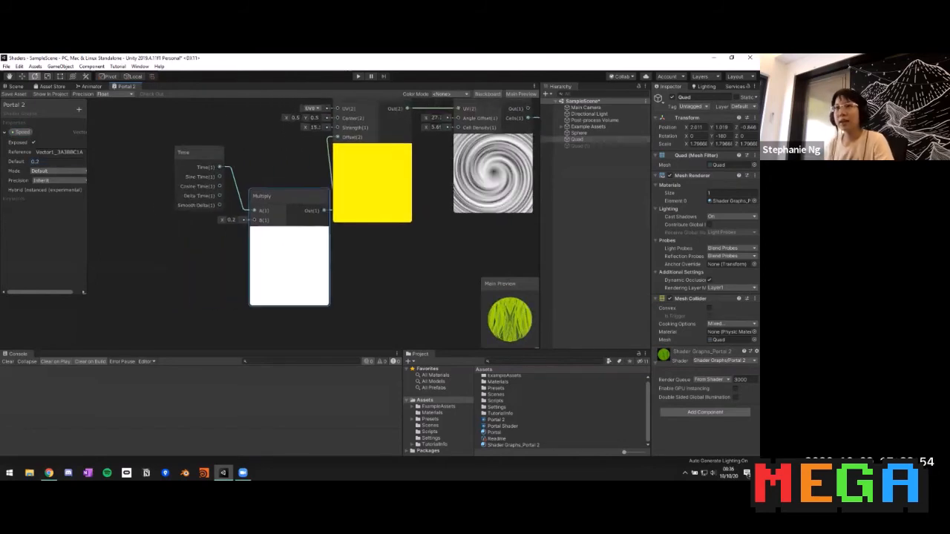
pyautogui.click(21, 133)
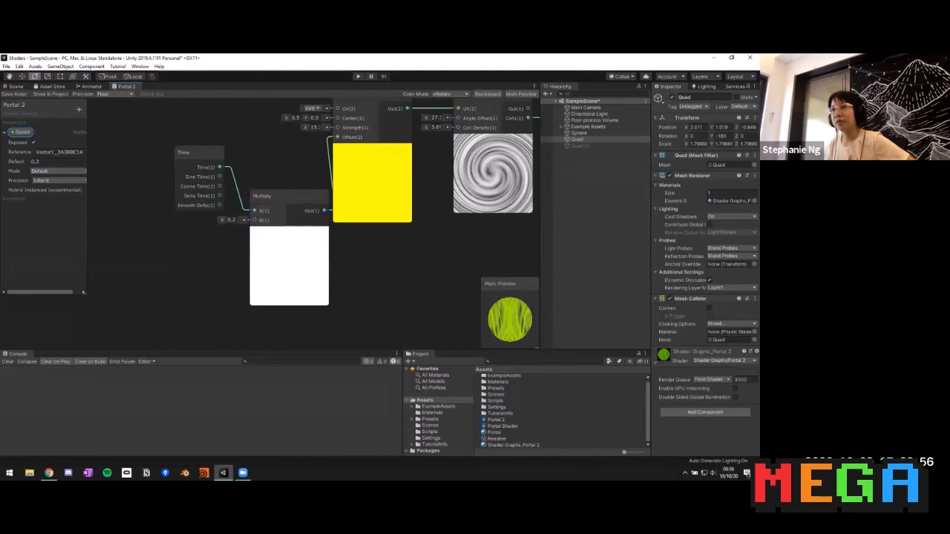
pyautogui.moveTo(21, 132); pyautogui.dragTo(254, 219)
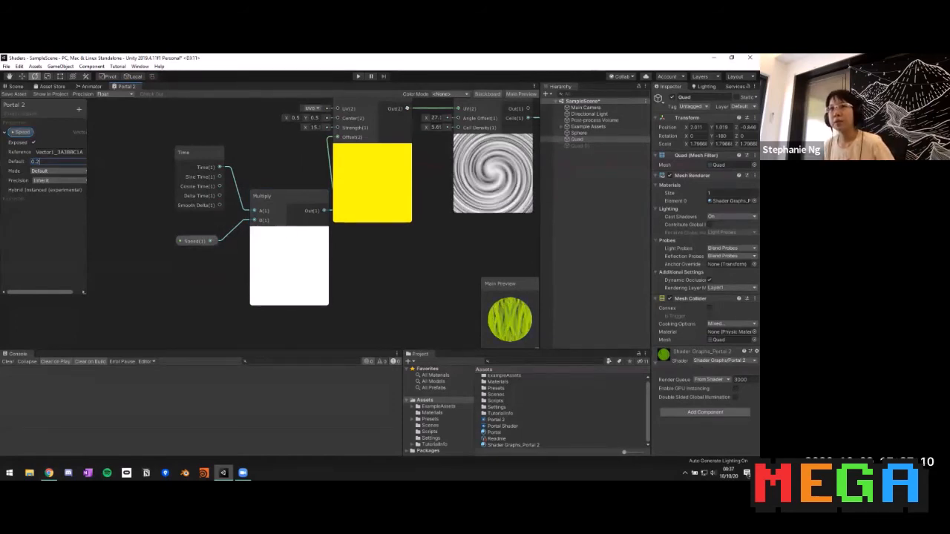
pyautogui.click(14, 94)
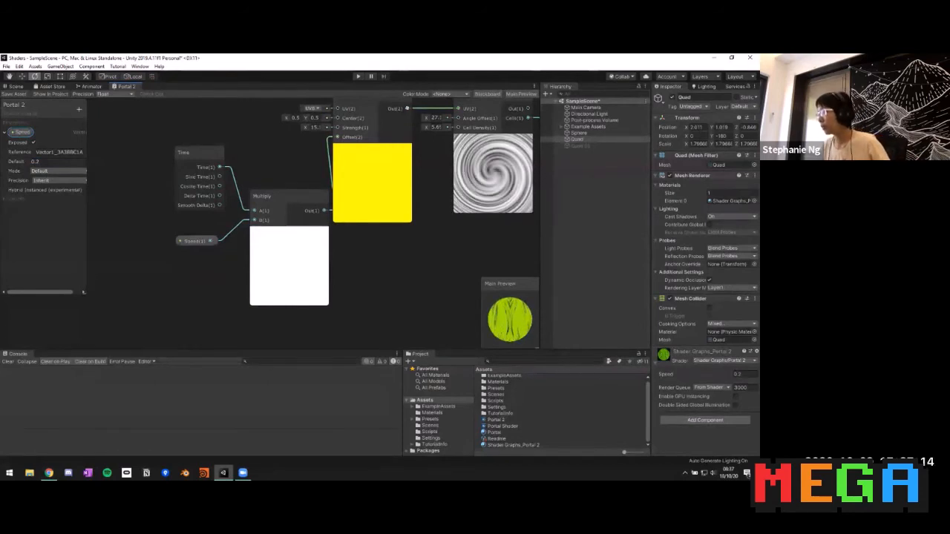
# - Try different Speed values on the quad's Portal 2 material in the scene view and set it to 0.1
pyautogui.click(15, 86)
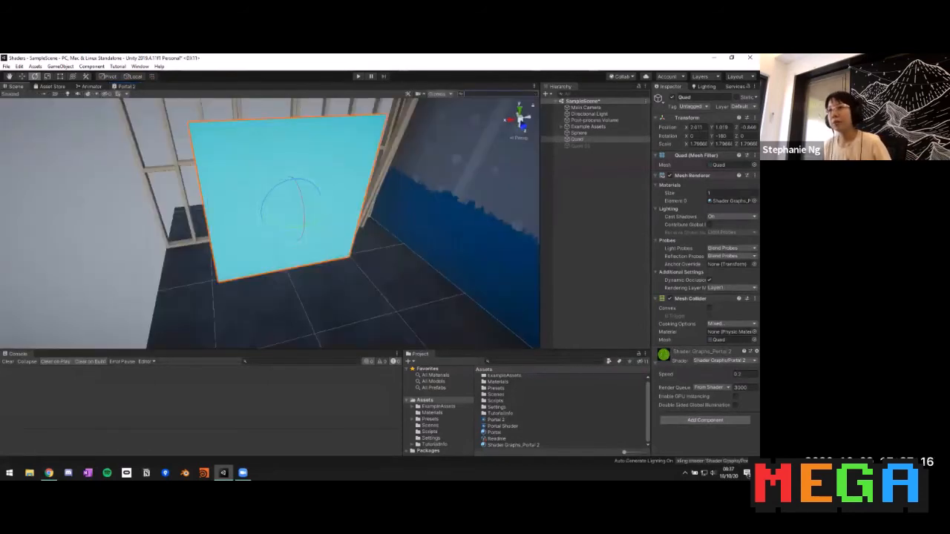
pyautogui.moveTo(668, 374); pyautogui.dragTo(753, 375)
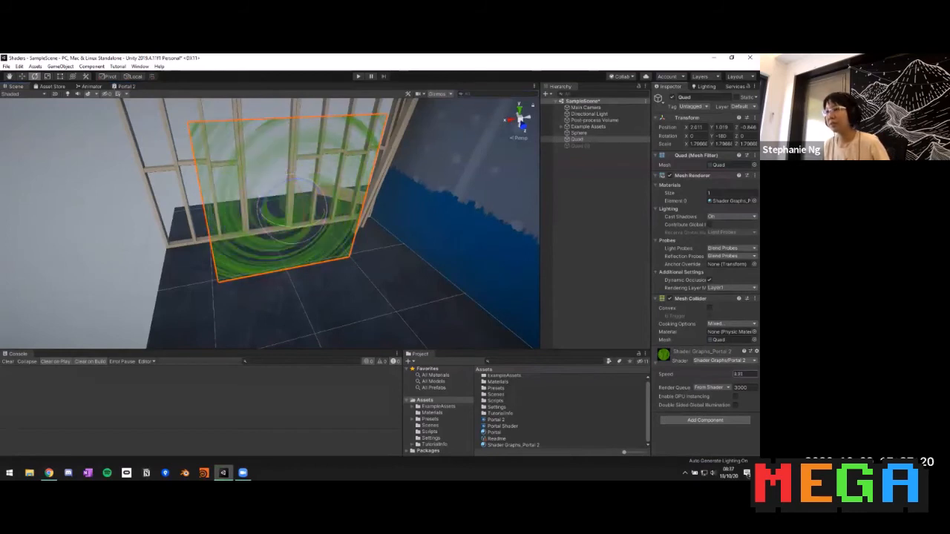
pyautogui.write('0.1')
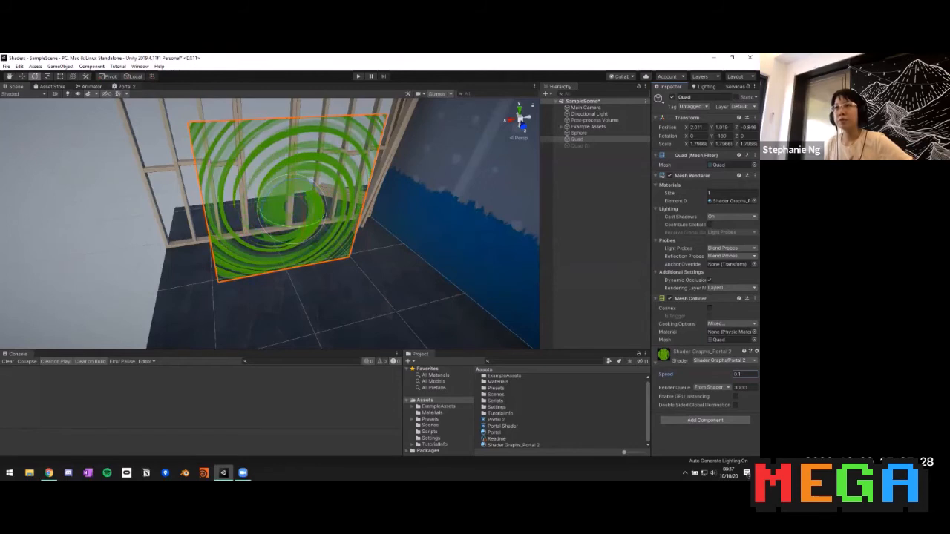
# - Examine the animated swirl on the quad in the scene view and compare it with the Voronoi link to the Unlit Master's Alpha
pyautogui.click(127, 86)
pyautogui.click(78, 109)
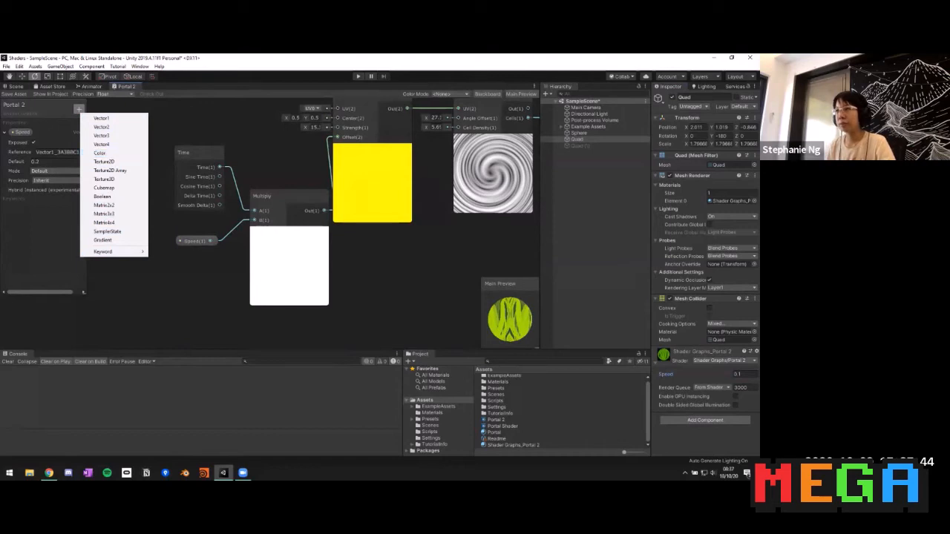
pyautogui.click(415, 256)
pyautogui.moveTo(415, 256); pyautogui.dragTo(191, 336, button='middle')
pyautogui.moveTo(357, 282); pyautogui.dragTo(434, 238, button='middle')
pyautogui.moveTo(311, 223); pyautogui.dragTo(286, 238, button='middle')
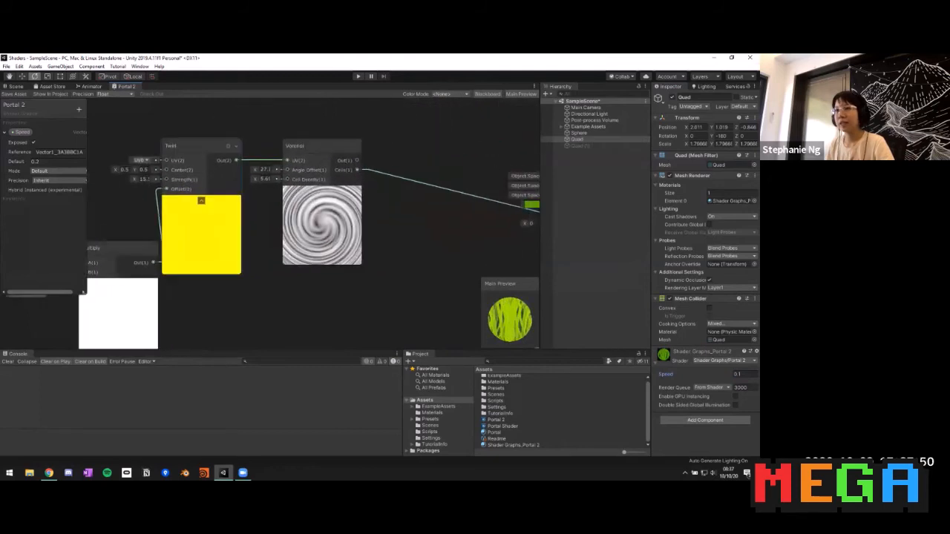
pyautogui.click(16, 87)
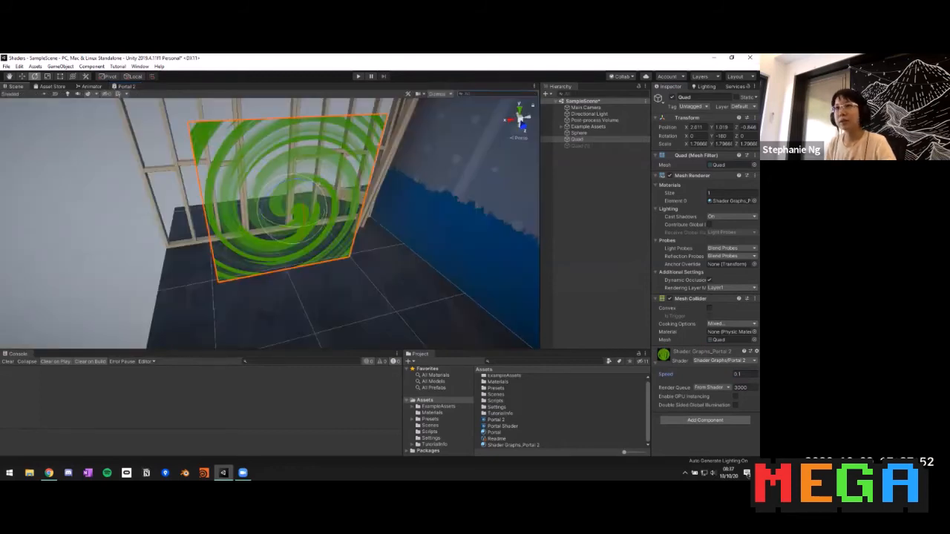
pyautogui.click(126, 87)
pyautogui.moveTo(401, 245); pyautogui.dragTo(282, 237, button='middle')
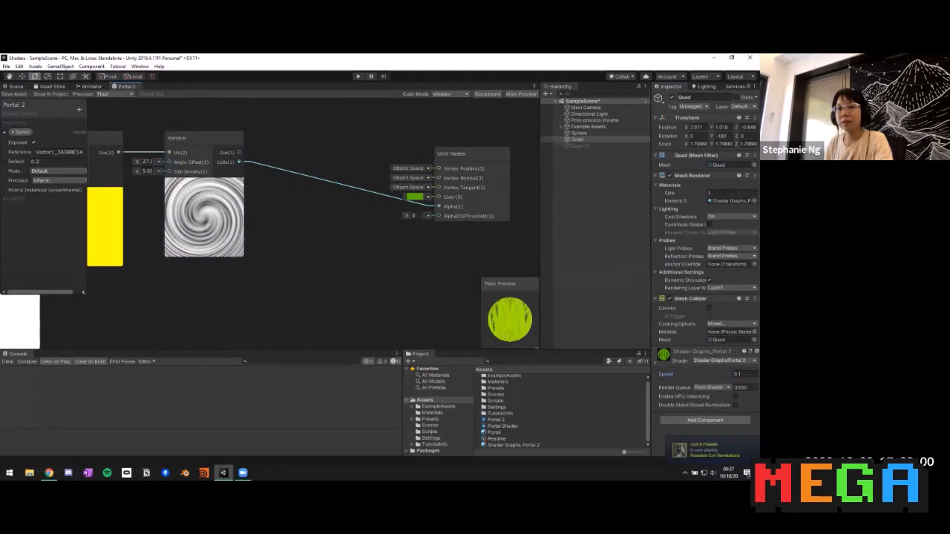
pyautogui.moveTo(282, 236); pyautogui.dragTo(342, 242, button='middle')
pyautogui.click(16, 87)
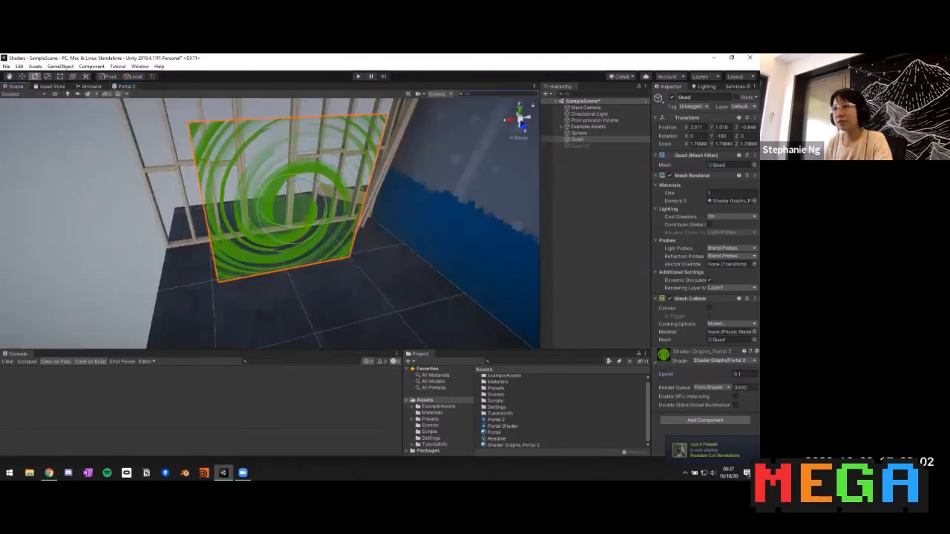
pyautogui.click(126, 86)
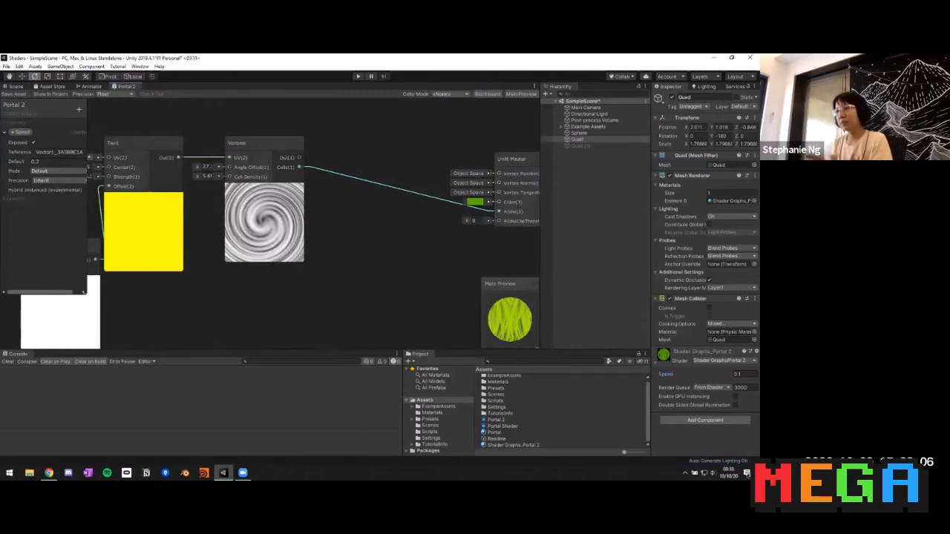
pyautogui.click(16, 86)
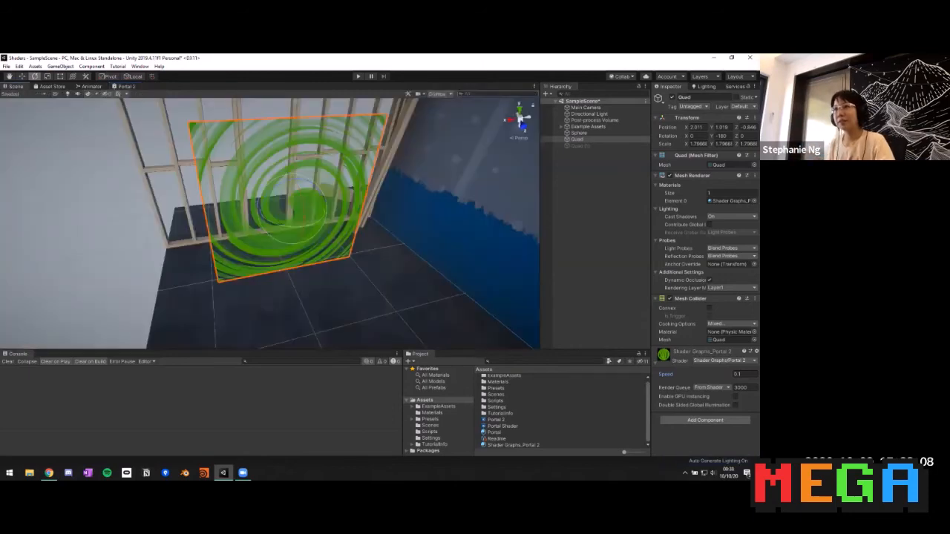
pyautogui.click(82, 193)
pyautogui.keyDown('alt'); pyautogui.moveTo(82, 193); pyautogui.dragTo(126, 182); pyautogui.keyUp('alt')
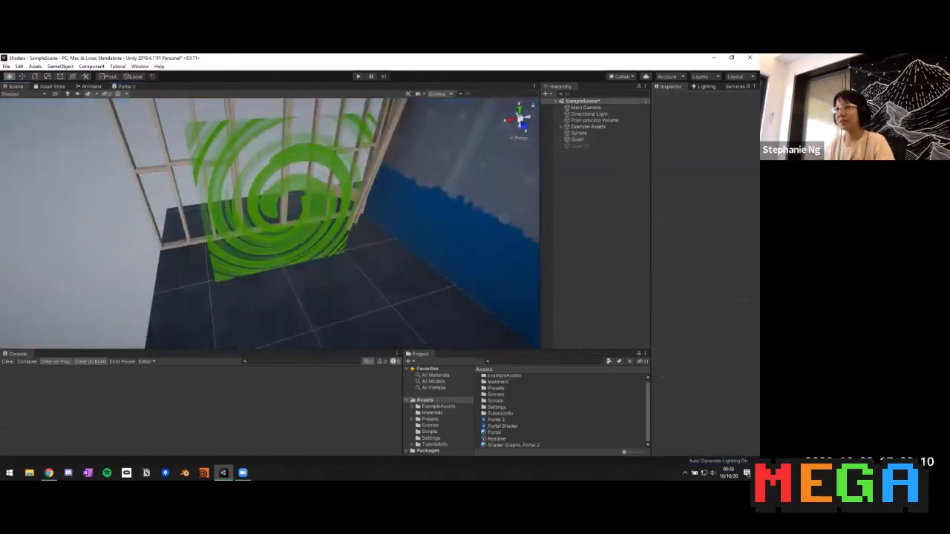
# - Add an Ellipse node with Width and Height 1 to the Portal 2 graph and place it below the Voronoi node
pyautogui.click(126, 86)
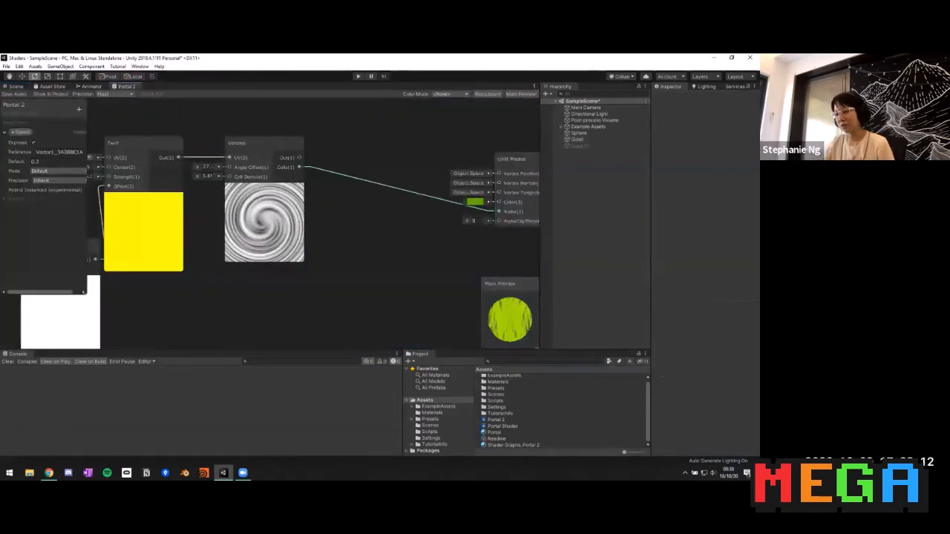
pyautogui.press('space')
pyautogui.write('ell')
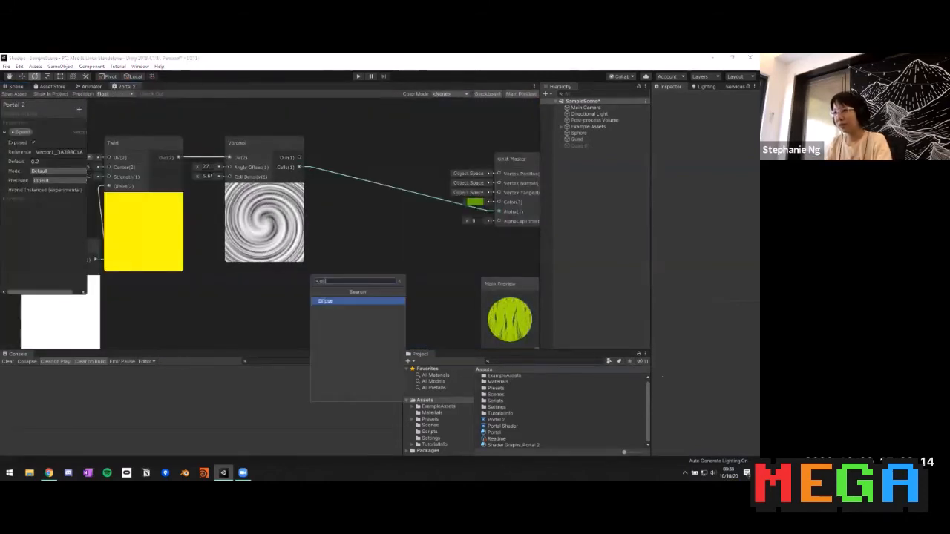
pyautogui.press('Return')
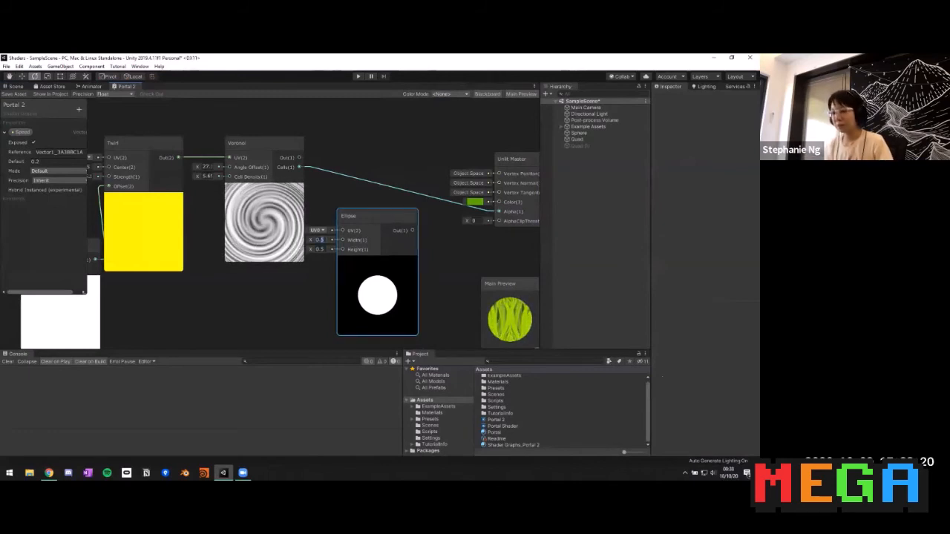
pyautogui.write('11')
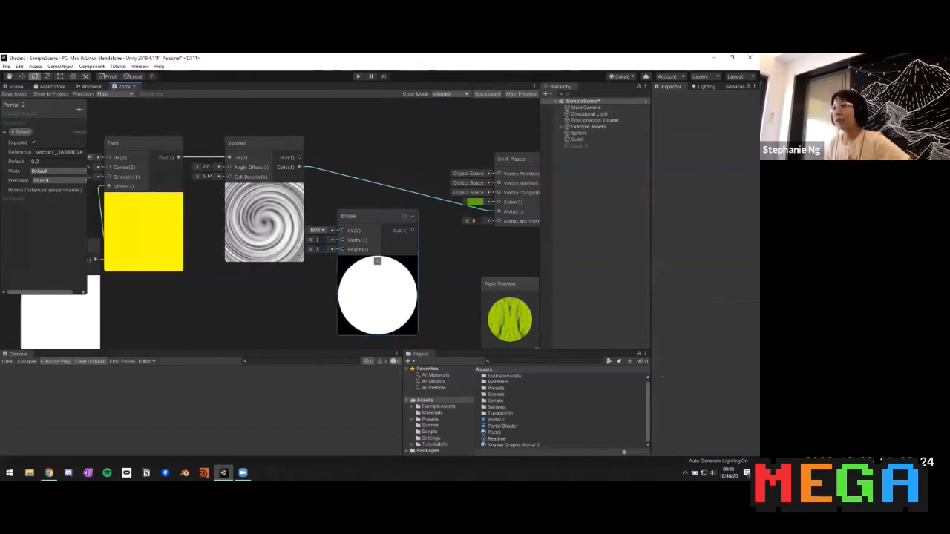
pyautogui.moveTo(363, 216); pyautogui.dragTo(244, 266)
pyautogui.moveTo(261, 217); pyautogui.dragTo(255, 215)
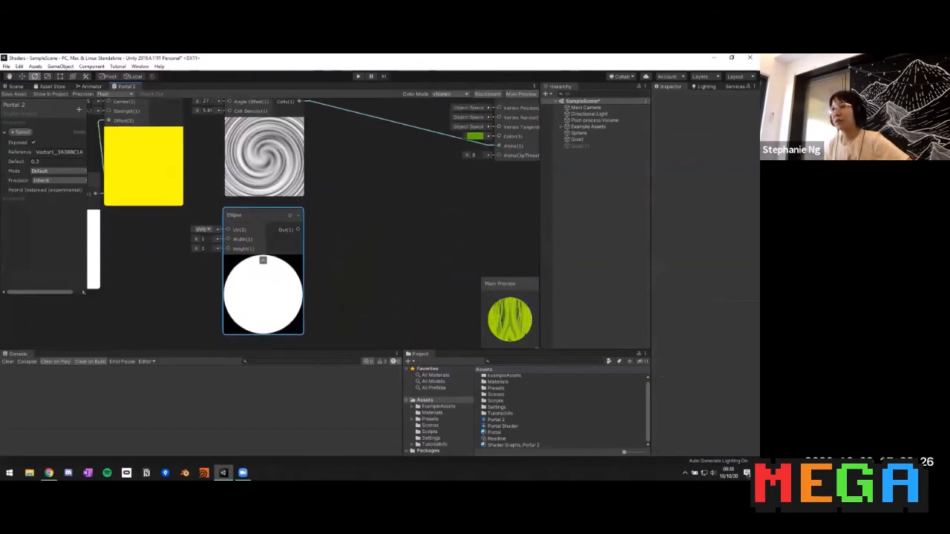
# - Add a Multiply node beside the Ellipse, taking the Voronoi's Cells output as A and the Ellipse's output as B
pyautogui.click(356, 252)
pyautogui.moveTo(356, 252); pyautogui.dragTo(346, 307, button='middle')
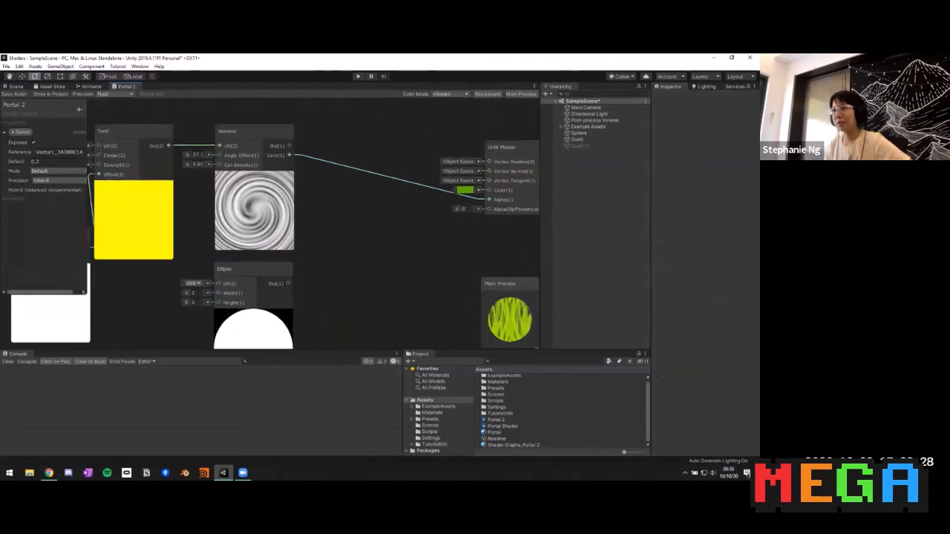
pyautogui.moveTo(348, 226); pyautogui.dragTo(304, 223)
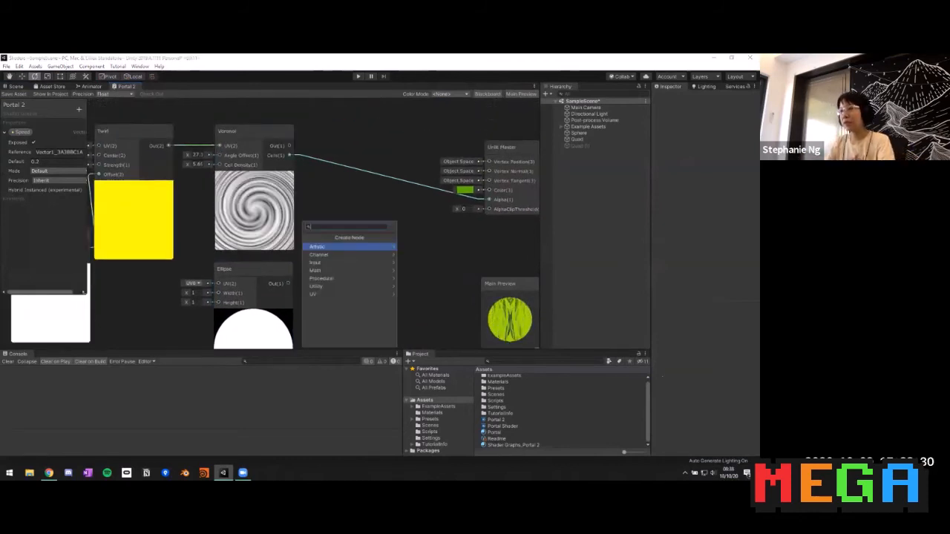
pyautogui.press('Return')
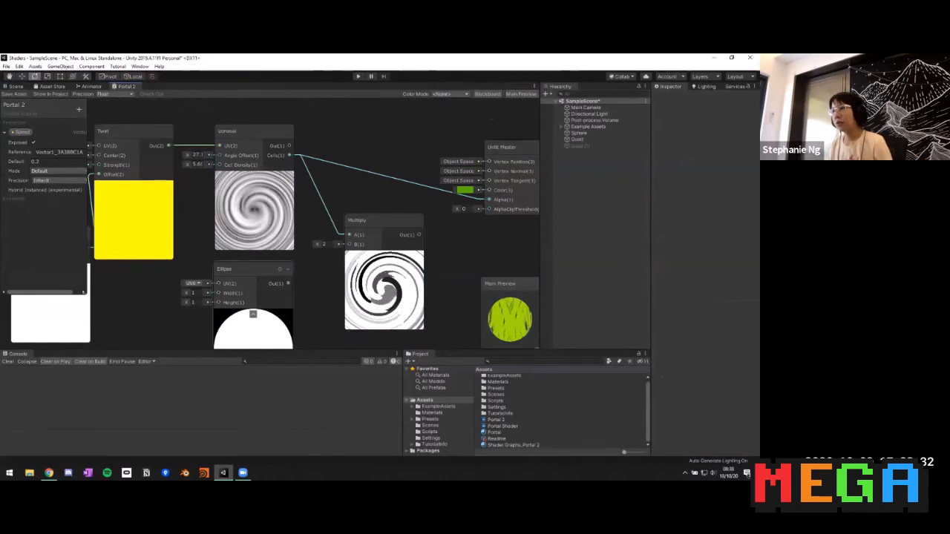
pyautogui.moveTo(384, 295); pyautogui.dragTo(381, 325)
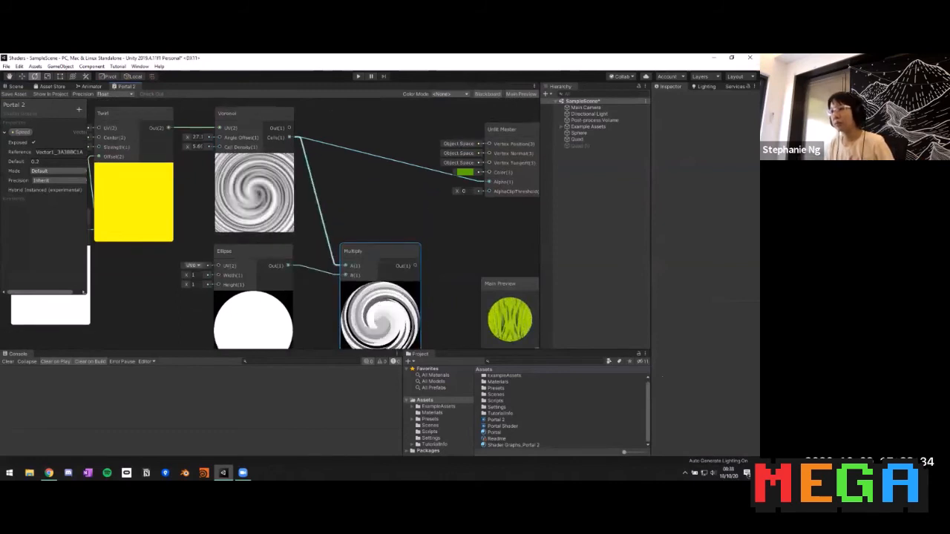
pyautogui.moveTo(323, 241); pyautogui.dragTo(344, 194, button='middle')
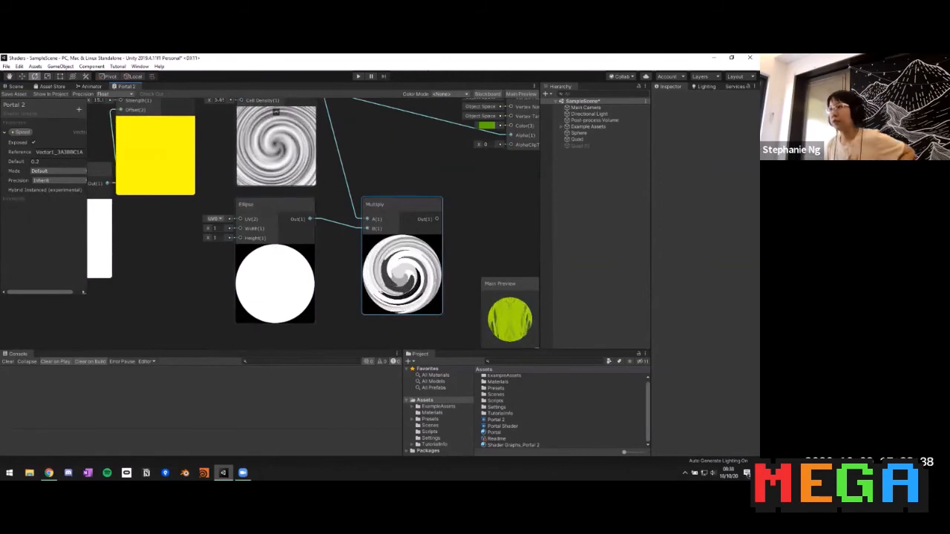
# - Move the Multiply node up between the Voronoi and Ellipse rows, connect its output to the Unlit Master's Alpha, and save the asset
pyautogui.moveTo(404, 175); pyautogui.dragTo(376, 207, button='middle')
pyautogui.moveTo(375, 237); pyautogui.dragTo(377, 206)
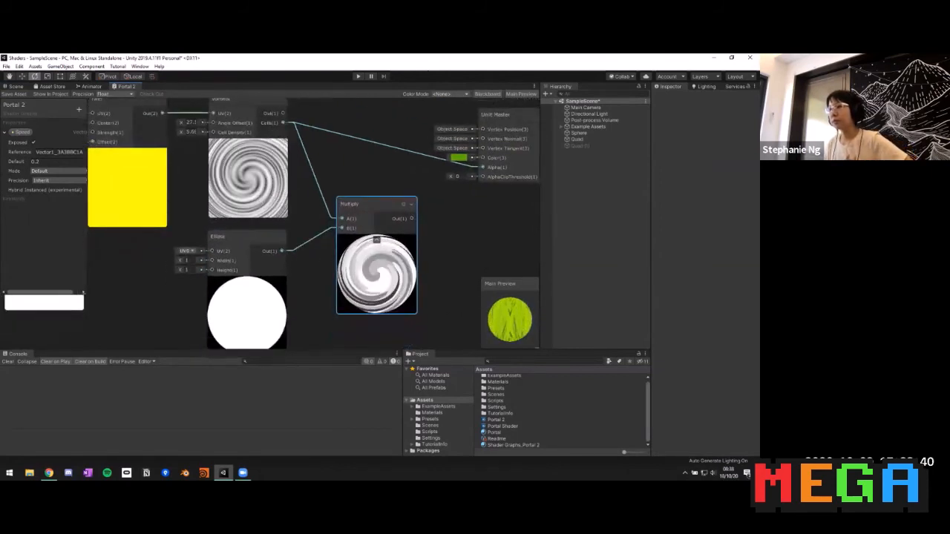
pyautogui.moveTo(376, 239); pyautogui.dragTo(396, 235, button='middle')
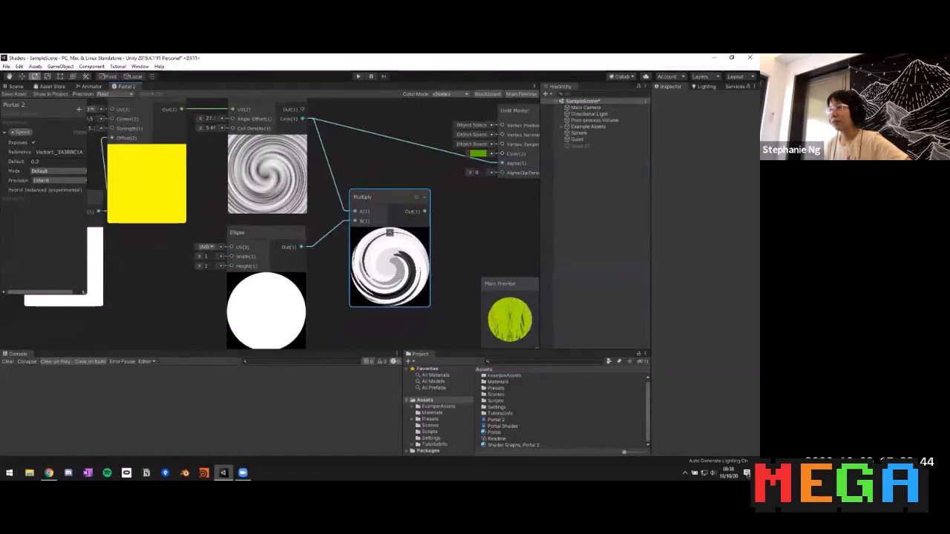
pyautogui.moveTo(389, 245); pyautogui.dragTo(375, 261, button='middle')
pyautogui.moveTo(410, 228); pyautogui.dragTo(487, 179)
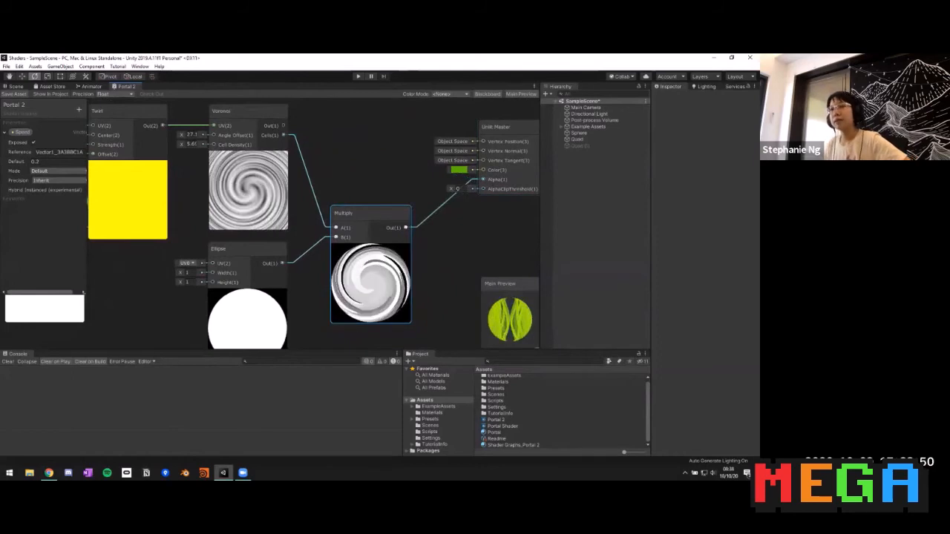
# - Examine the ellipse-masked swirl on the quad in the scene view from several angles
pyautogui.click(15, 87)
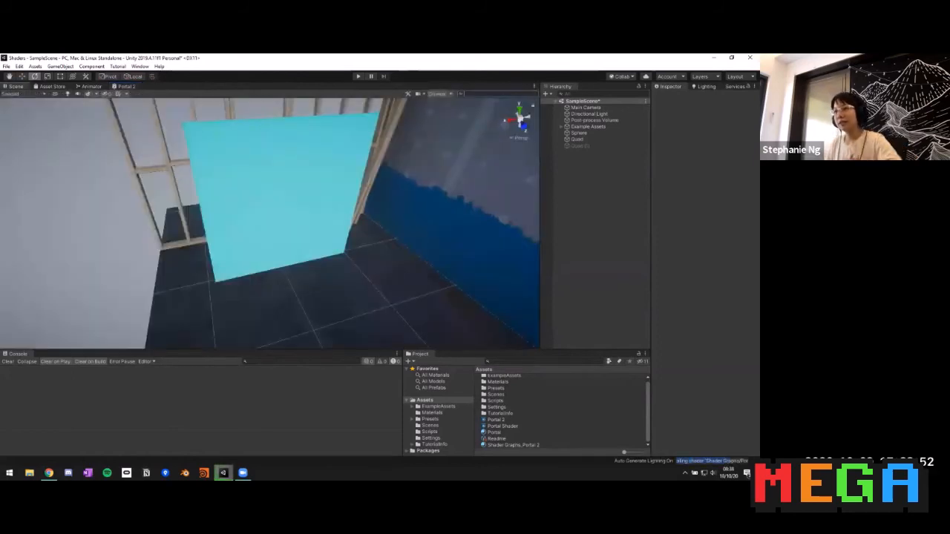
pyautogui.keyDown('alt'); pyautogui.moveTo(290, 245); pyautogui.dragTo(256, 160); pyautogui.keyUp('alt')
pyautogui.moveTo(297, 252); pyautogui.dragTo(264, 204, button='middle')
pyautogui.keyDown('alt'); pyautogui.moveTo(267, 175); pyautogui.dragTo(276, 238); pyautogui.keyUp('alt')
pyautogui.scroll(-3, 274, 226)
pyautogui.moveTo(271, 215); pyautogui.dragTo(283, 230, button='middle')
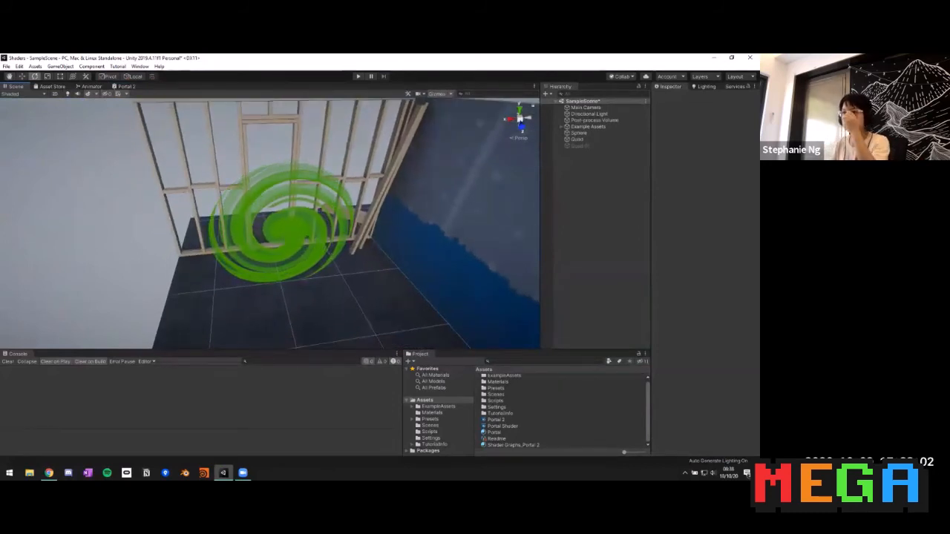
pyautogui.keyDown('alt'); pyautogui.moveTo(278, 229); pyautogui.dragTo(504, 170); pyautogui.keyUp('alt')
pyautogui.keyDown('alt'); pyautogui.moveTo(445, 193); pyautogui.dragTo(230, 174); pyautogui.keyUp('alt')
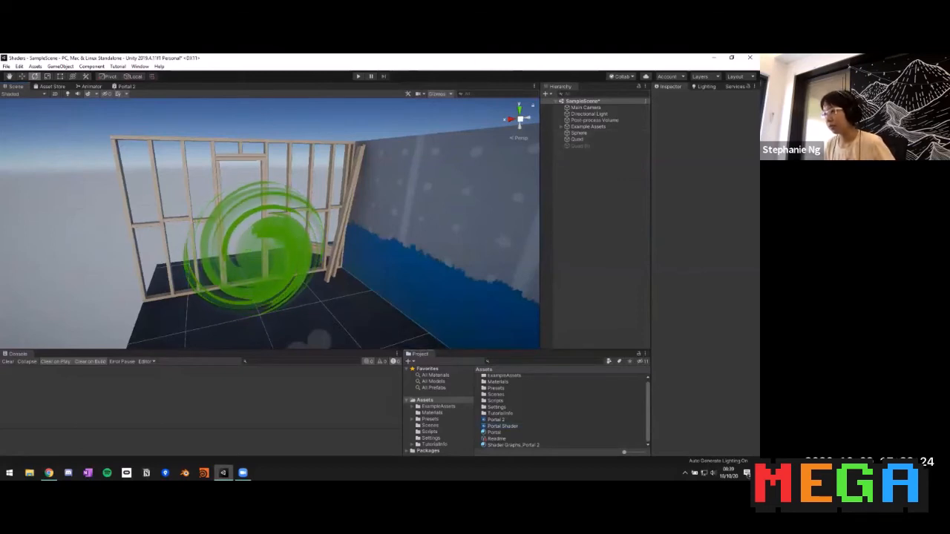
pyautogui.moveTo(494, 433); pyautogui.dragTo(225, 255)
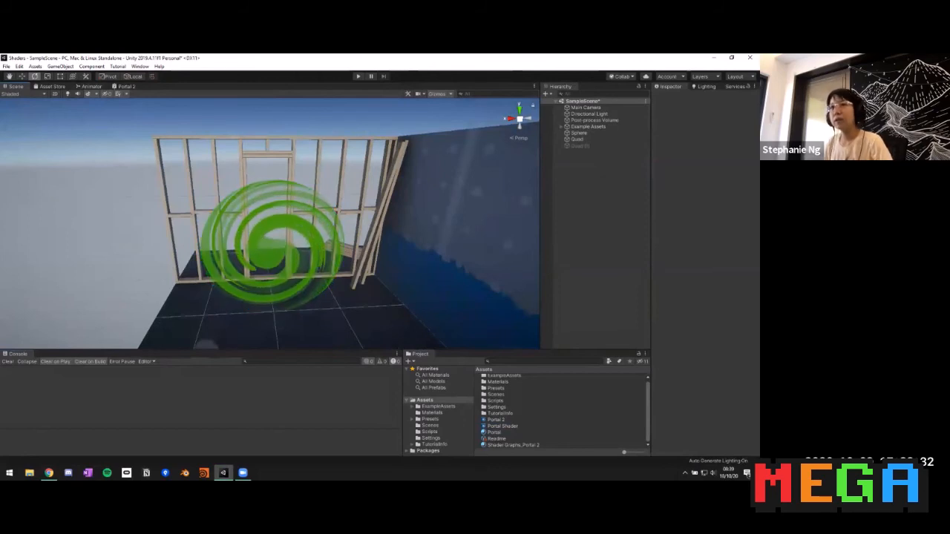
# - Return to the Portal 2 graph and move the Unlit Master farther from the Multiply node to make room
pyautogui.click(127, 87)
pyautogui.moveTo(312, 192); pyautogui.dragTo(238, 195, button='middle')
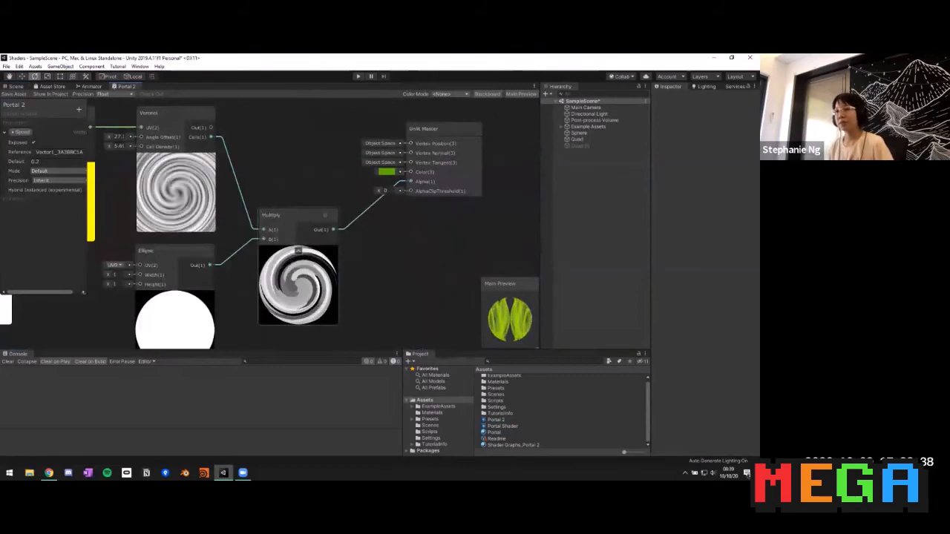
pyautogui.moveTo(445, 129); pyautogui.dragTo(521, 147)
pyautogui.moveTo(522, 147); pyautogui.dragTo(466, 169, button='middle')
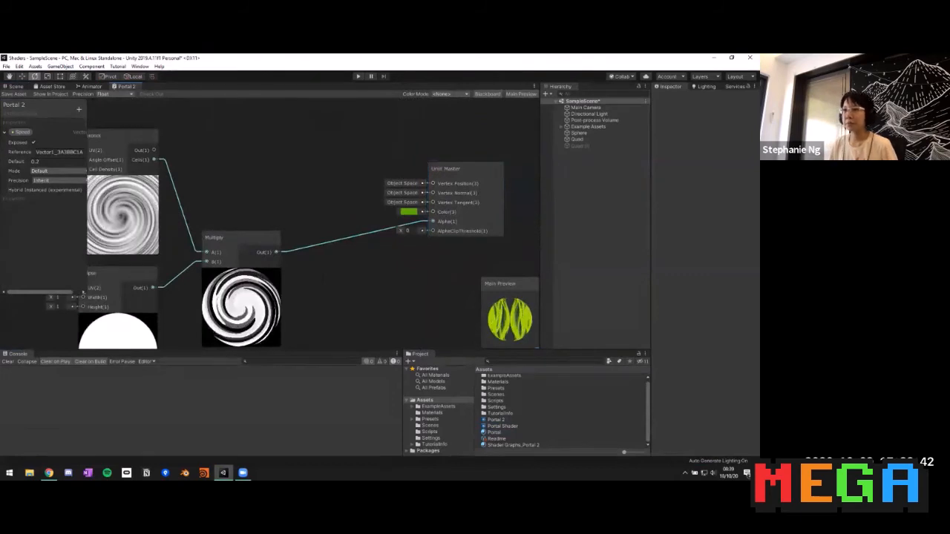
pyautogui.moveTo(241, 253); pyautogui.dragTo(283, 237, button='middle')
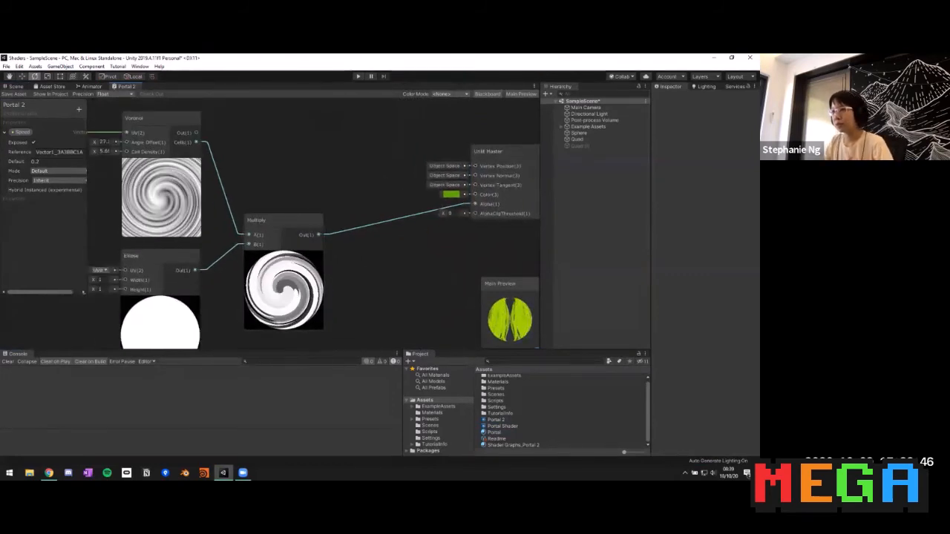
# - Add a Sample Gradient node and place it above the link between the Multiply node and the Unlit Master
pyautogui.press('space')
pyautogui.write('sample')
pyautogui.press('Down')
pyautogui.press('Return')
pyautogui.moveTo(365, 190); pyautogui.dragTo(339, 103)
pyautogui.moveTo(339, 105); pyautogui.dragTo(326, 185, button='middle')
pyautogui.moveTo(327, 185); pyautogui.dragTo(336, 161)
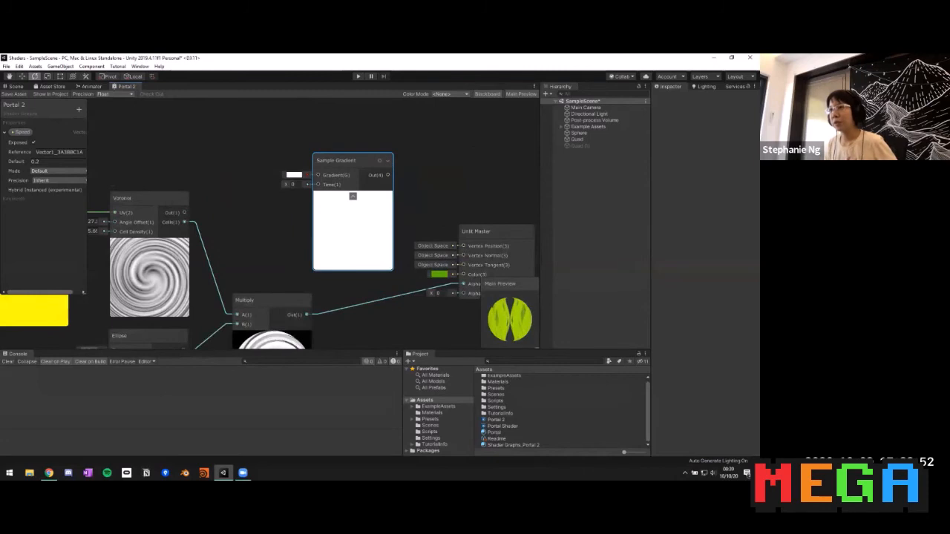
# - Set the Sample Gradient's colours to blend from yellow at 0% to orange-red at 100%
pyautogui.click(294, 175)
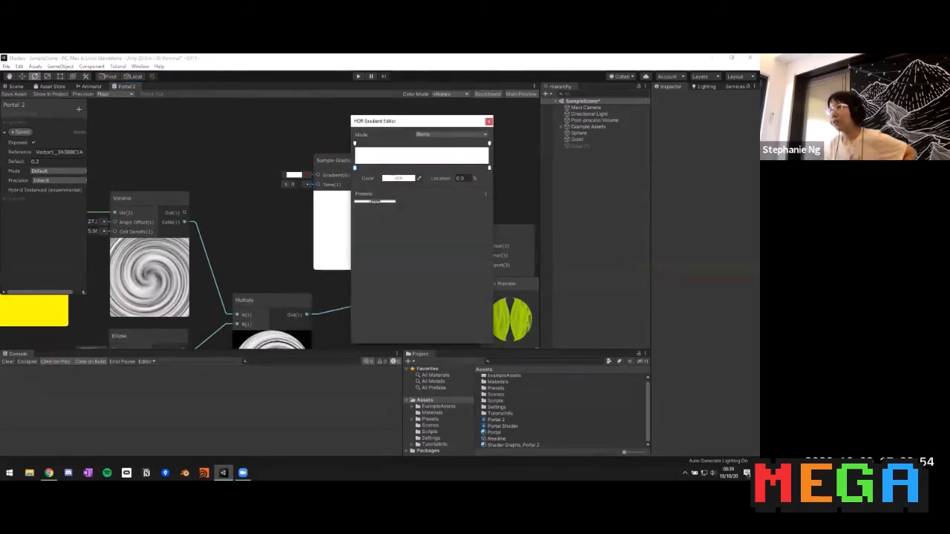
pyautogui.click(399, 178)
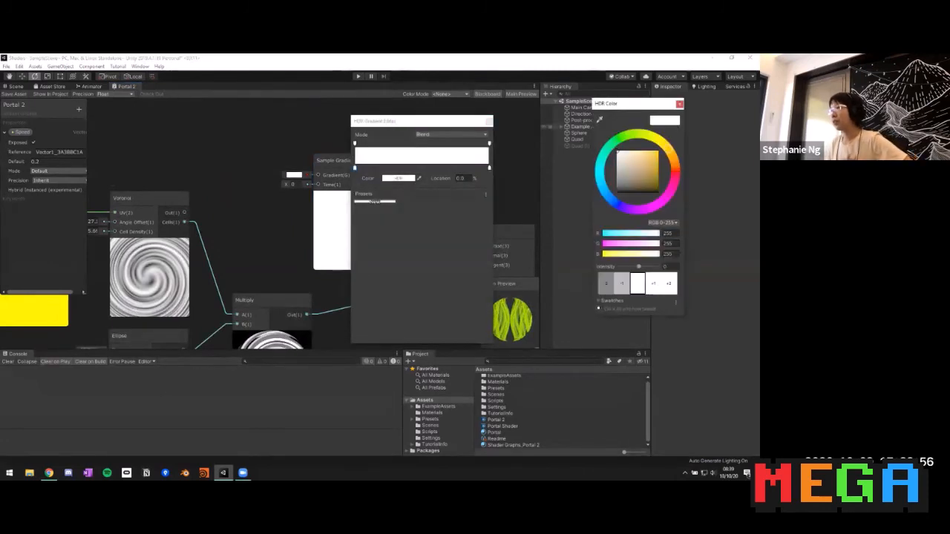
pyautogui.click(657, 152)
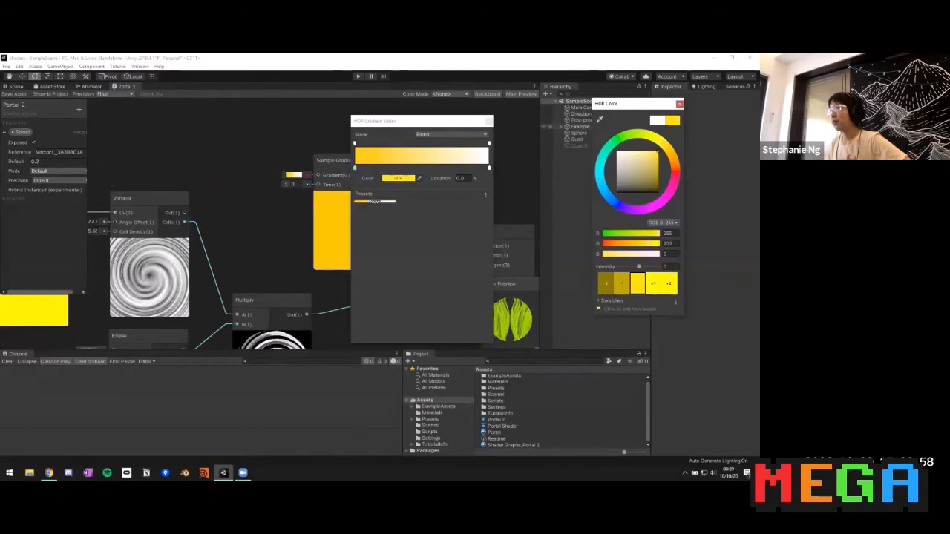
pyautogui.click(489, 168)
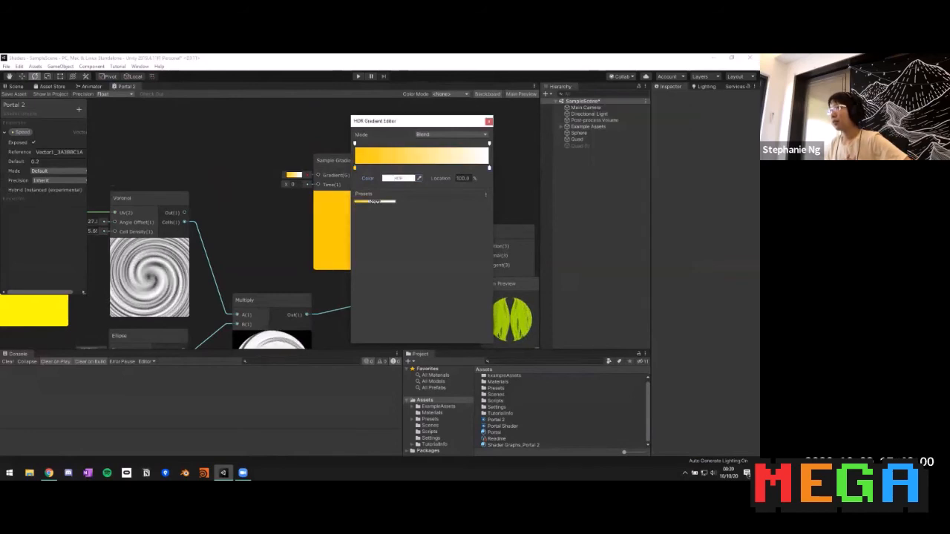
pyautogui.click(399, 178)
pyautogui.click(658, 151)
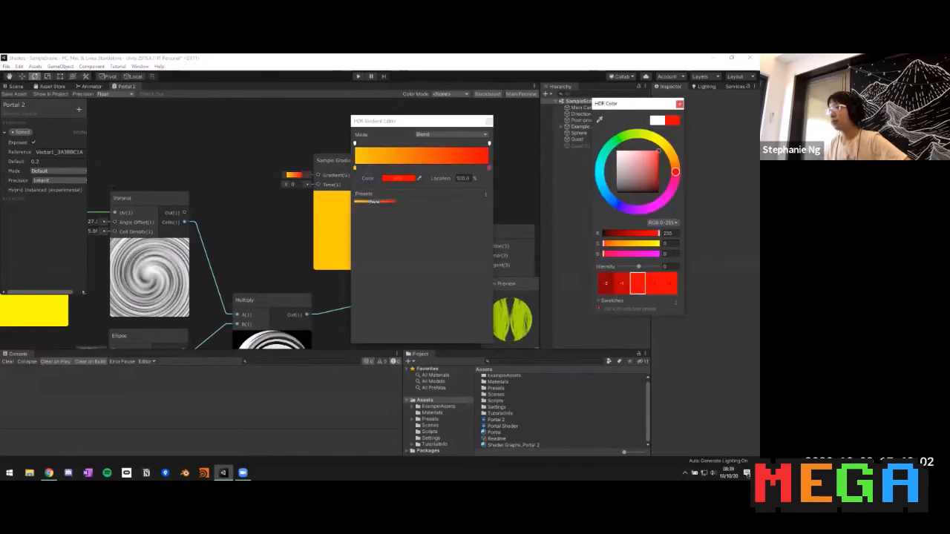
pyautogui.click(675, 166)
pyautogui.click(679, 104)
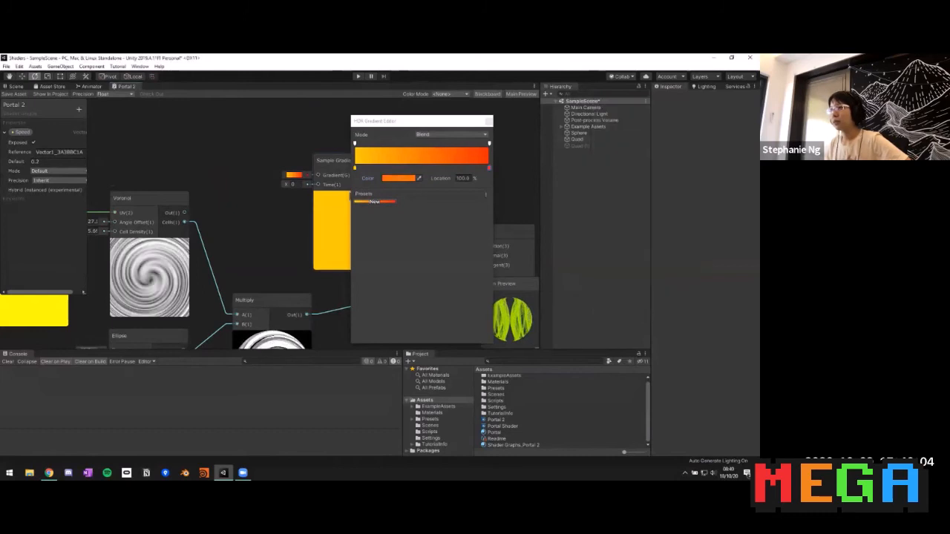
pyautogui.click(488, 121)
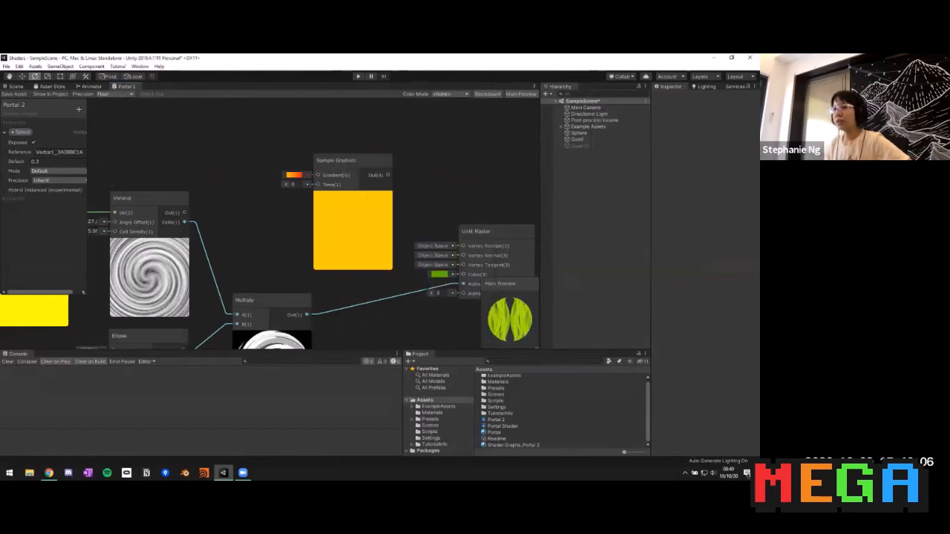
# - Try a colour key near the middle of the Sample Gradient's gradient and remove it again
pyautogui.moveTo(256, 241); pyautogui.dragTo(326, 215, button='middle')
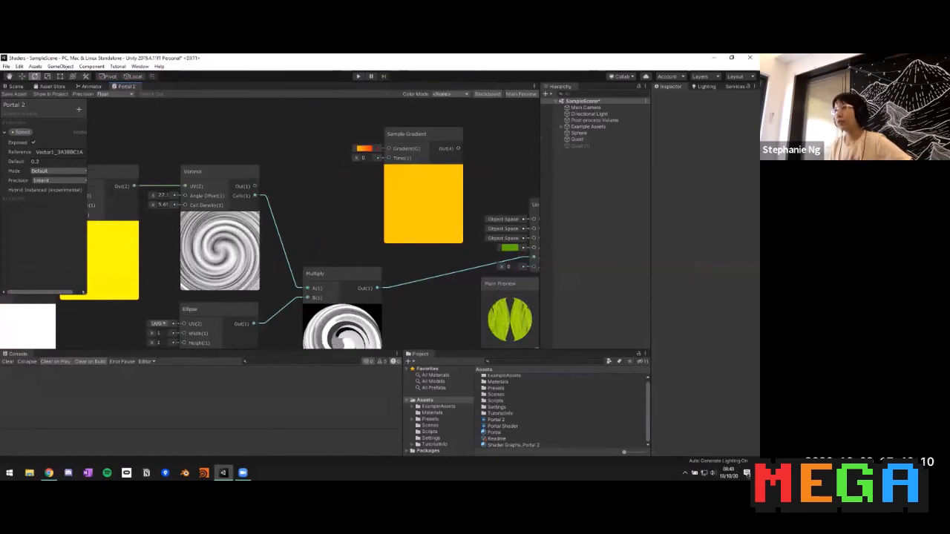
pyautogui.click(364, 149)
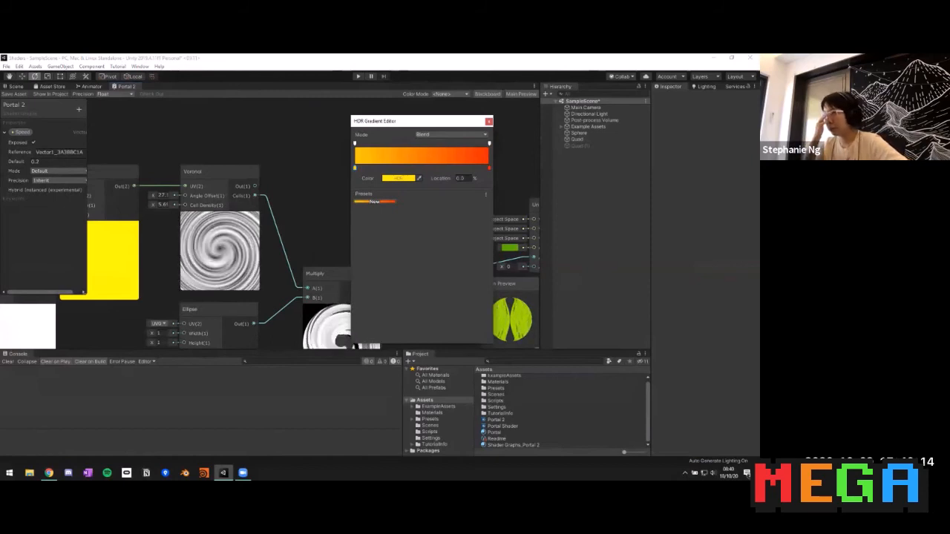
pyautogui.moveTo(354, 168)
pyautogui.mouseDown()
pyautogui.moveTo(379, 169)
pyautogui.moveTo(356, 182)
pyautogui.moveTo(355, 169)
pyautogui.mouseUp()
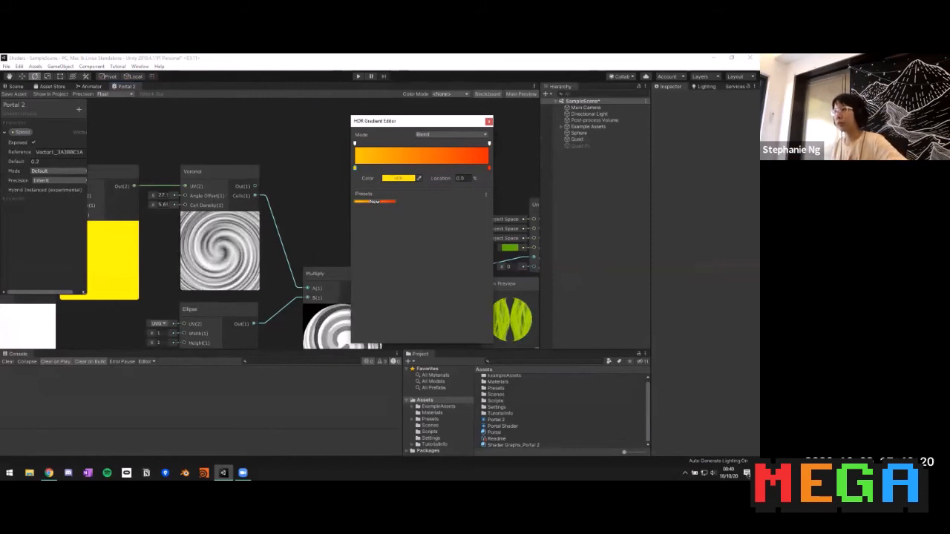
pyautogui.click(429, 169)
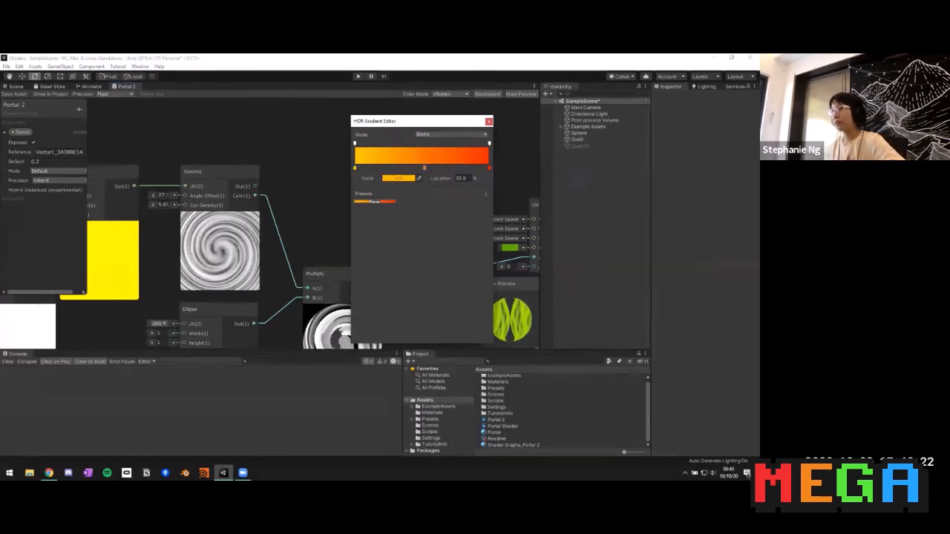
pyautogui.moveTo(425, 168); pyautogui.dragTo(425, 186)
pyautogui.click(488, 122)
# - Reposition the Sample Gradient node above the Multiply node and connect the Multiply's output to its Time input
pyautogui.moveTo(445, 163); pyautogui.dragTo(426, 135, button='middle')
pyautogui.moveTo(408, 106); pyautogui.dragTo(435, 106)
pyautogui.moveTo(371, 167); pyautogui.dragTo(383, 202, button='middle')
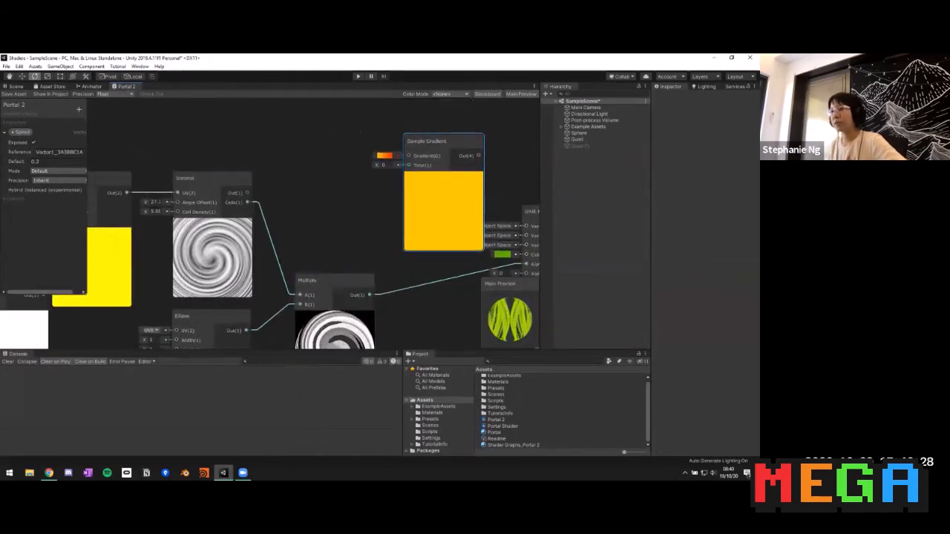
pyautogui.moveTo(382, 250); pyautogui.dragTo(408, 169)
pyautogui.moveTo(382, 204); pyautogui.dragTo(330, 206, button='middle')
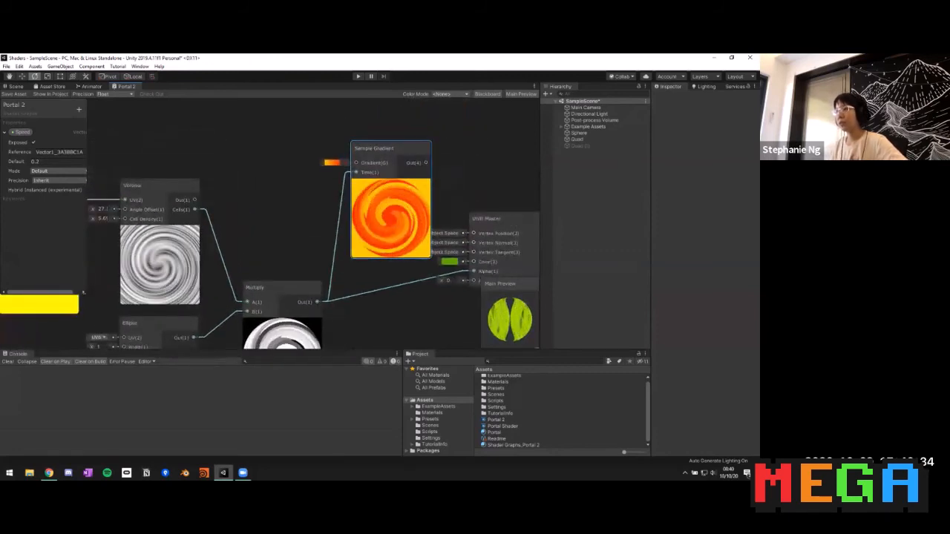
pyautogui.moveTo(408, 308)
pyautogui.mouseDown(button='middle')
pyautogui.moveTo(445, 238)
pyautogui.moveTo(405, 303)
pyautogui.mouseUp(button='middle')
pyautogui.moveTo(385, 144)
pyautogui.mouseDown()
pyautogui.moveTo(333, 128)
pyautogui.moveTo(374, 149)
pyautogui.mouseUp()
pyautogui.moveTo(364, 299); pyautogui.dragTo(383, 245, button='middle')
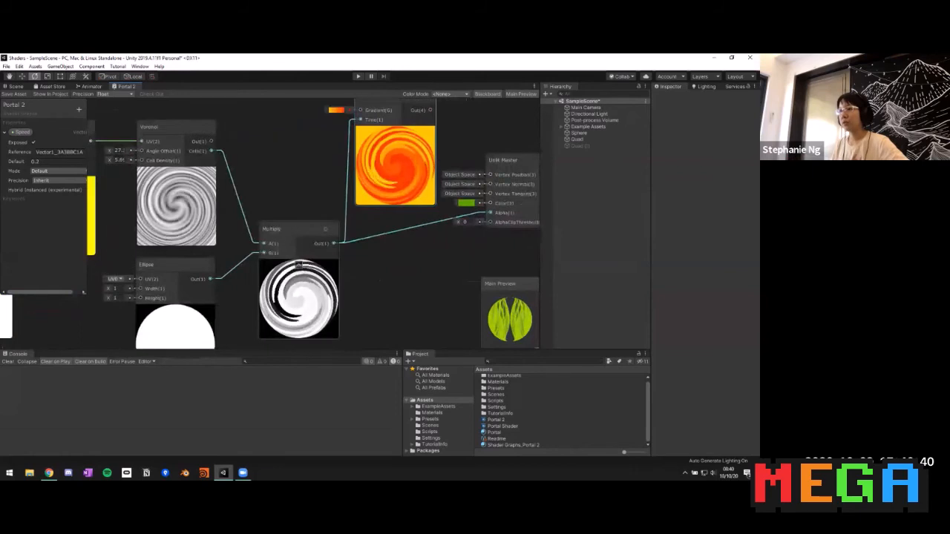
# - Connect the Sample Gradient's output to the Unlit Master's Color input and save the asset
pyautogui.moveTo(298, 264); pyautogui.dragTo(255, 297, button='middle')
pyautogui.moveTo(387, 144); pyautogui.dragTo(442, 235)
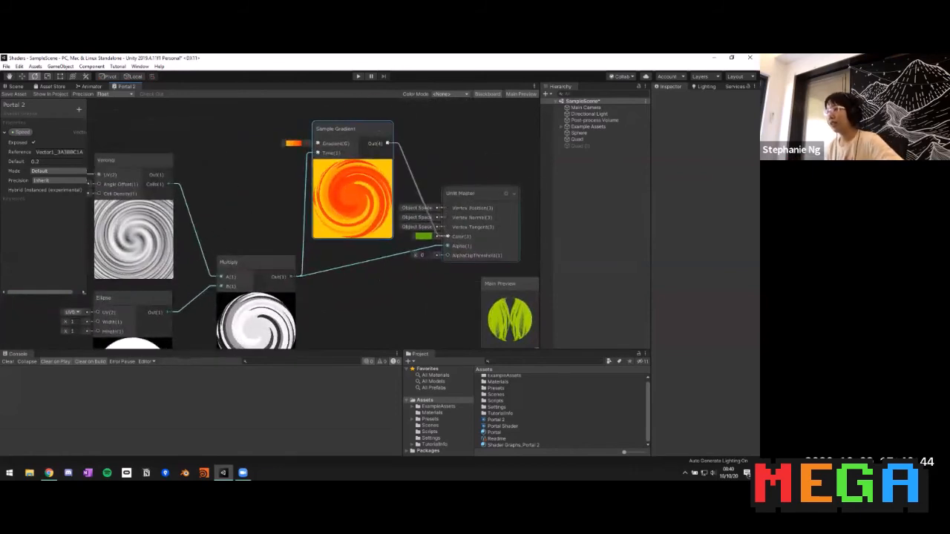
pyautogui.moveTo(442, 235); pyautogui.dragTo(446, 236)
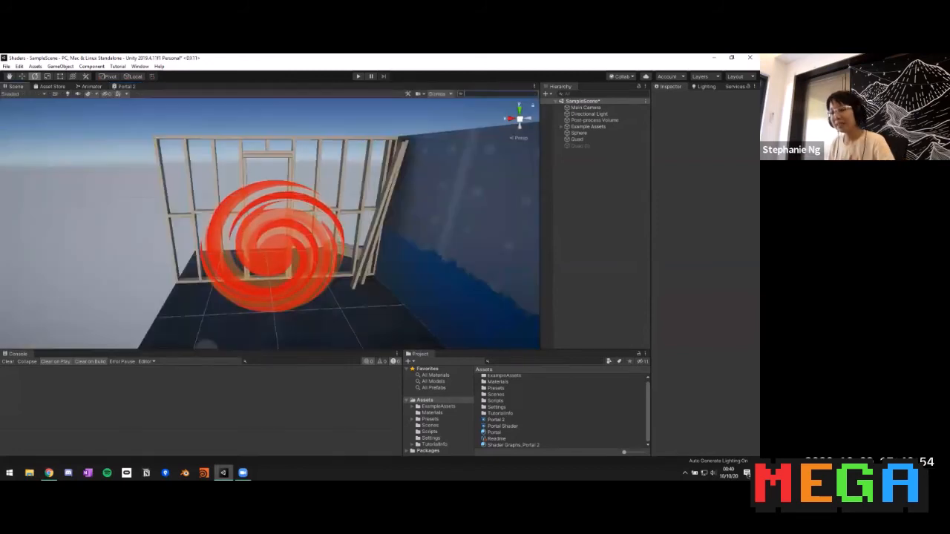
# - Inspect the gradient-coloured swirl on the quad in the scene view and return to the Portal 2 graph
pyautogui.keyDown('alt'); pyautogui.moveTo(326, 226); pyautogui.dragTo(357, 273); pyautogui.keyUp('alt')
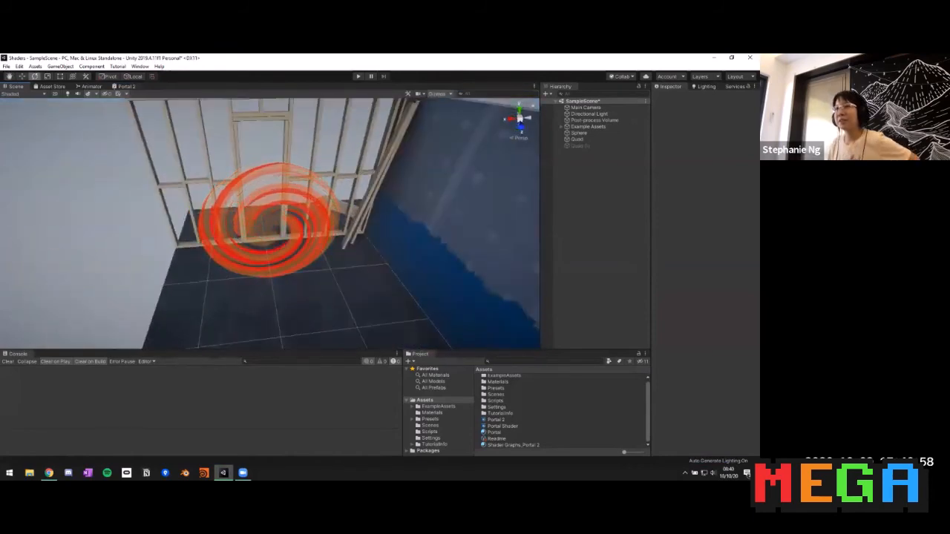
pyautogui.click(126, 87)
pyautogui.moveTo(256, 310); pyautogui.dragTo(255, 293, button='middle')
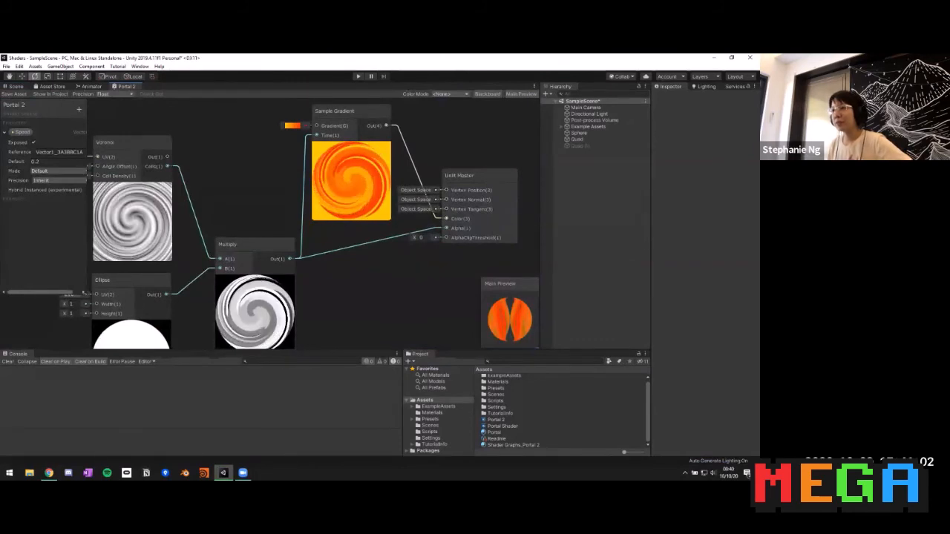
pyautogui.moveTo(425, 192); pyautogui.dragTo(447, 214, button='middle')
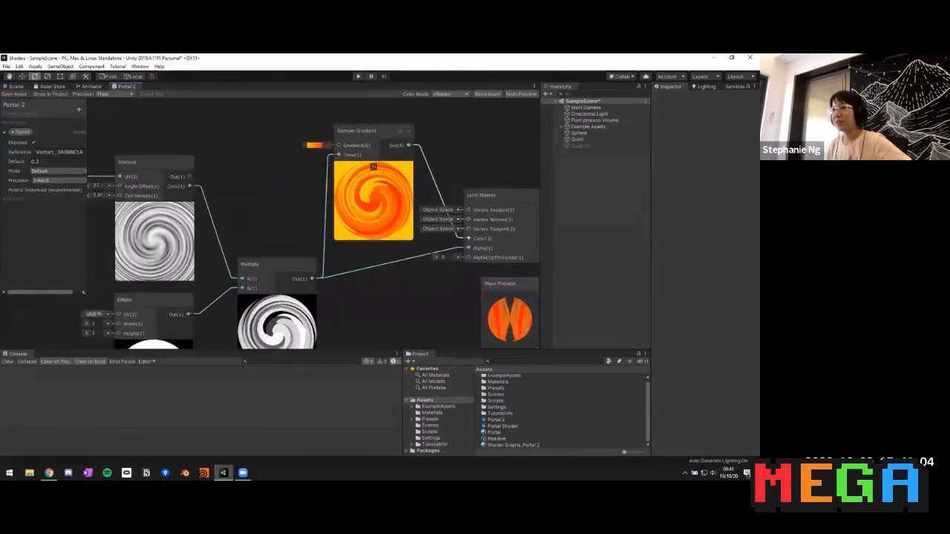
# - Reverse the Sample Gradient's colours to run from red-orange to yellow, and slide the red-orange key to just past the middle
pyautogui.click(314, 145)
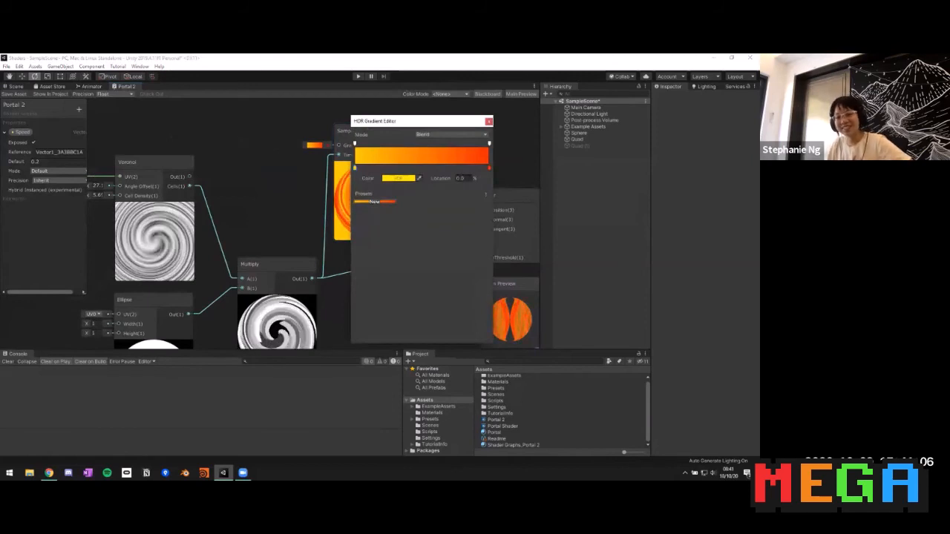
pyautogui.moveTo(354, 169); pyautogui.dragTo(379, 194)
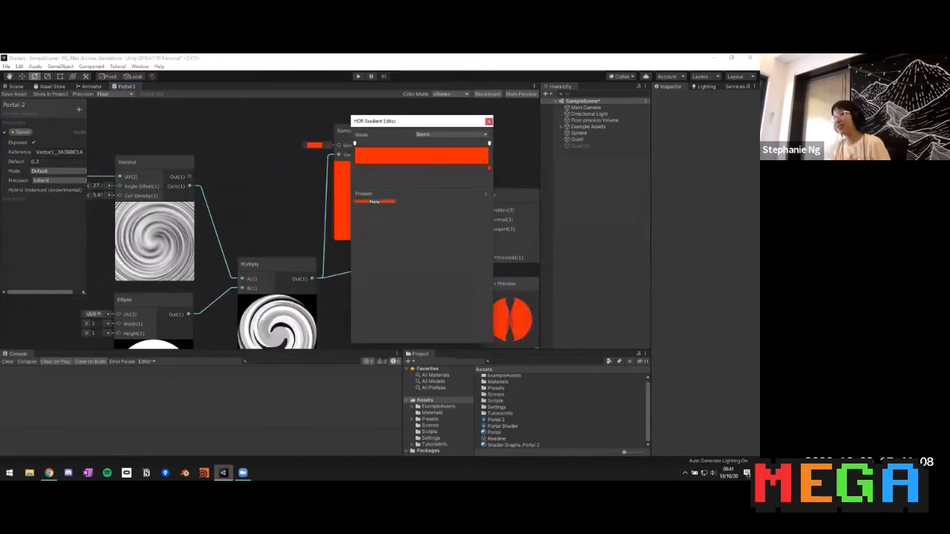
pyautogui.moveTo(489, 168); pyautogui.dragTo(354, 169)
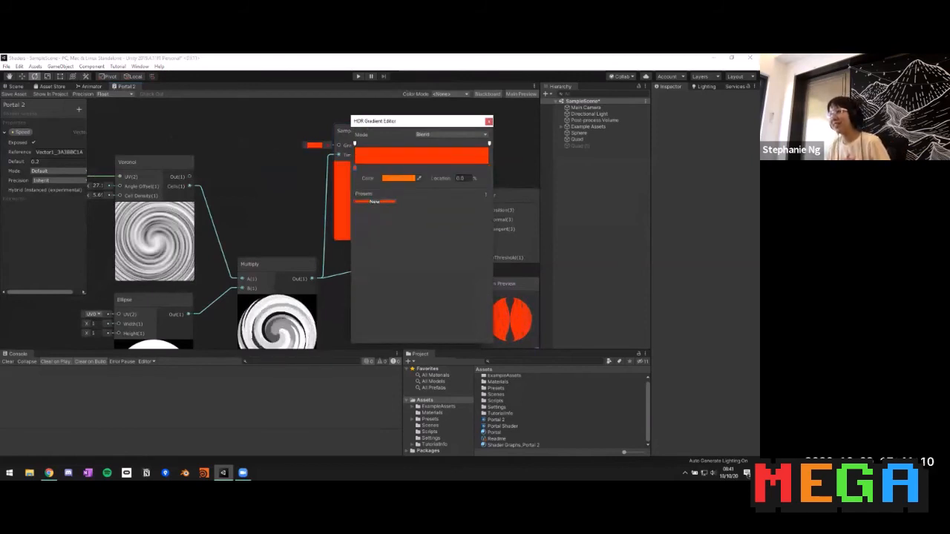
pyautogui.click(398, 178)
pyautogui.click(664, 146)
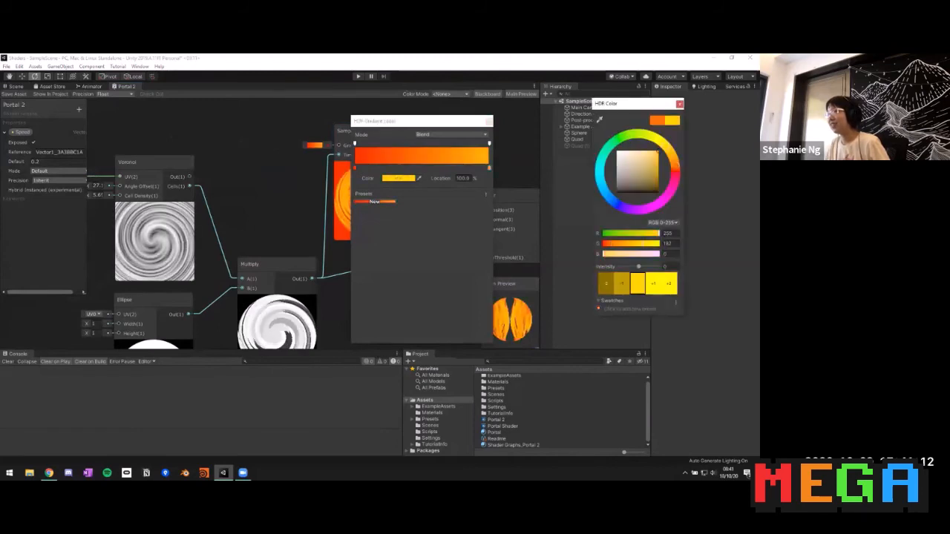
pyautogui.click(678, 104)
pyautogui.click(439, 168)
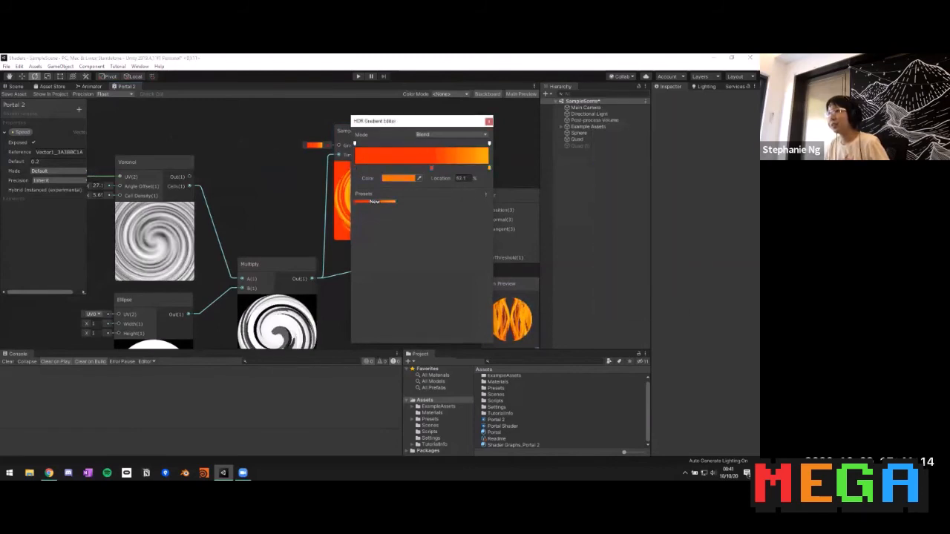
pyautogui.click(488, 121)
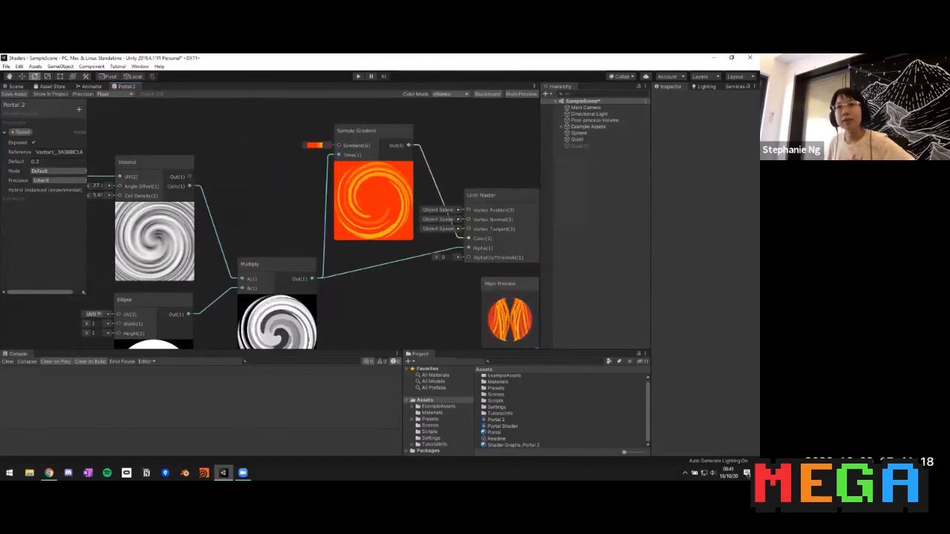
# - Check the recoloured swirl on the quad in the scene view from a lower angle and return to the Portal 2 graph
pyautogui.click(15, 87)
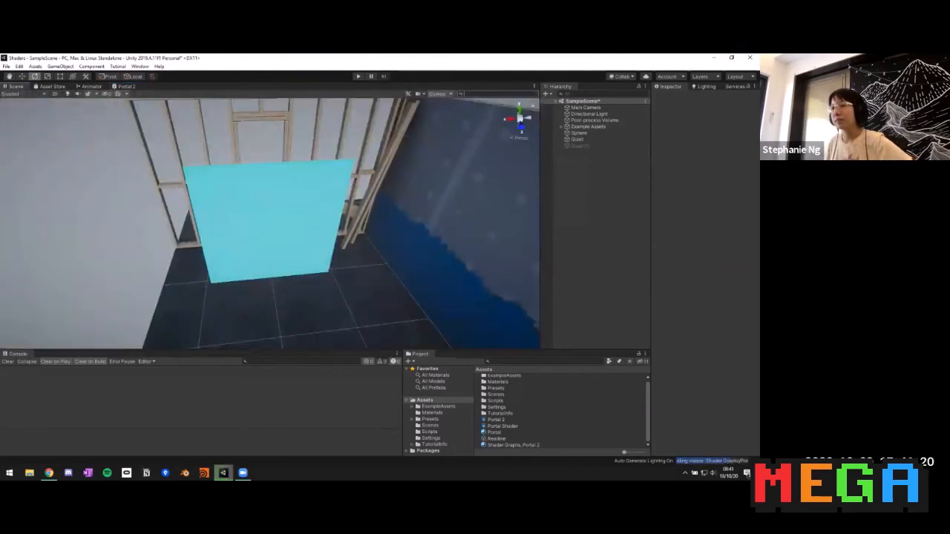
pyautogui.keyDown('alt'); pyautogui.moveTo(280, 248); pyautogui.dragTo(285, 166); pyautogui.keyUp('alt')
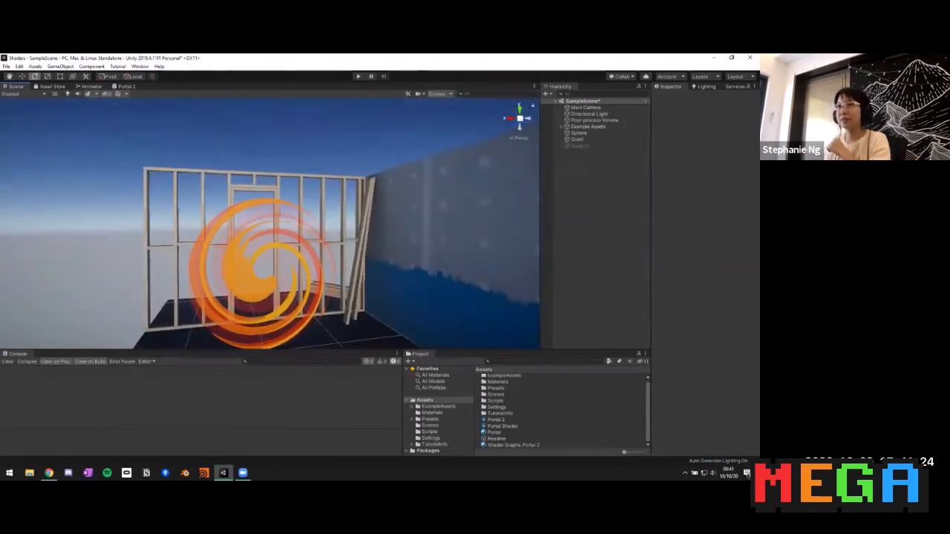
pyautogui.click(127, 87)
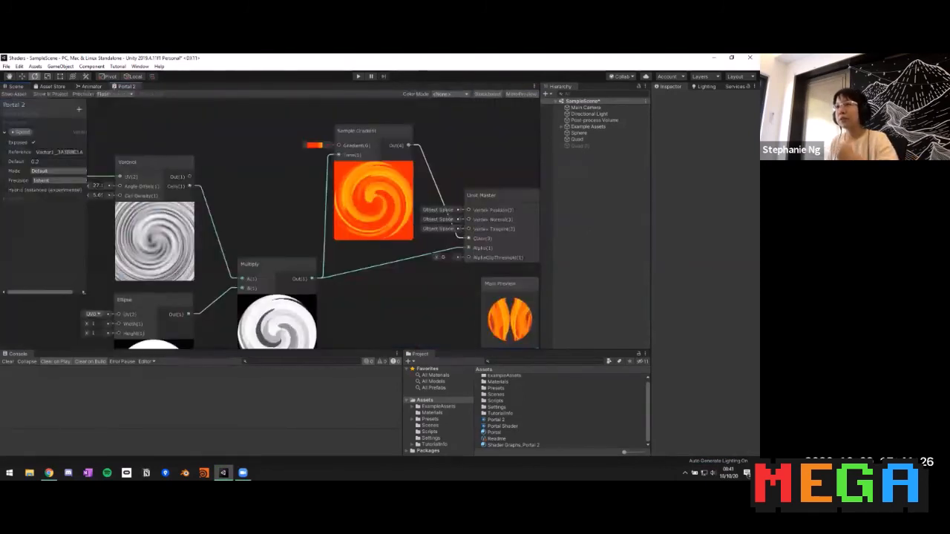
# - Set the Voronoi node's Angle Offset to about 2.3
pyautogui.moveTo(223, 223); pyautogui.dragTo(286, 199, button='middle')
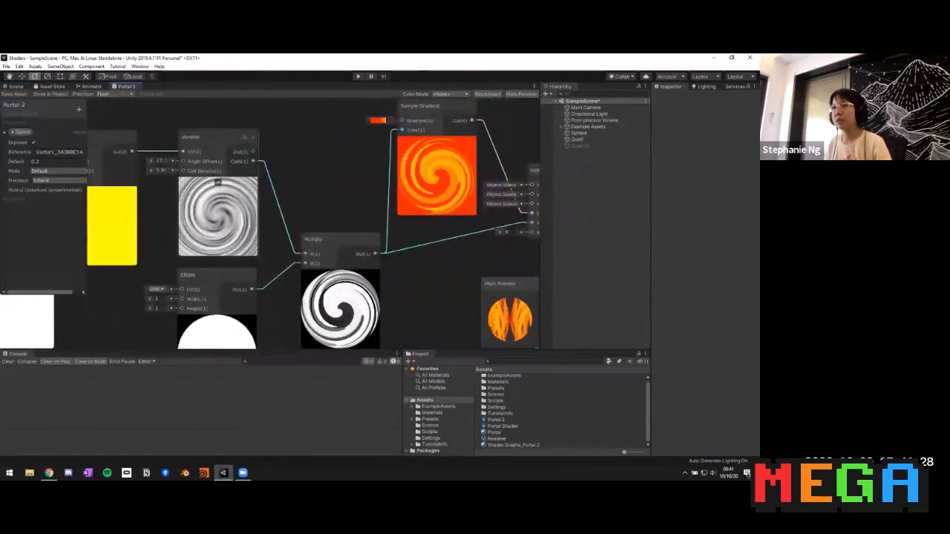
pyautogui.moveTo(152, 161); pyautogui.dragTo(97, 161)
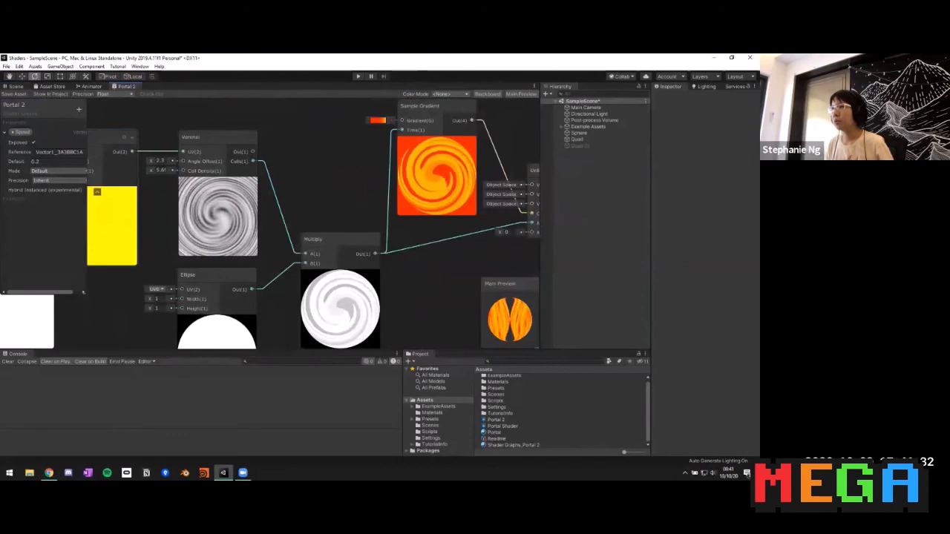
pyautogui.moveTo(281, 200); pyautogui.dragTo(247, 231, button='middle')
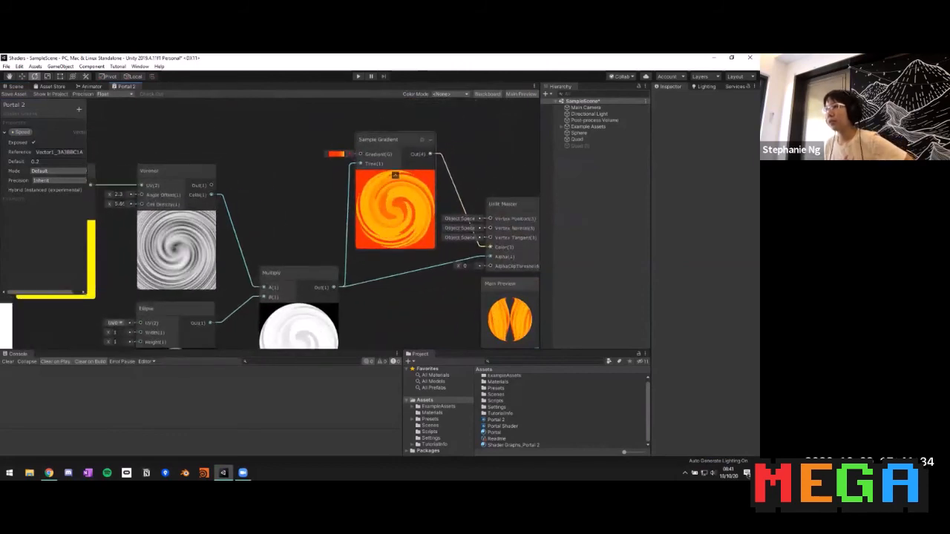
# - Change the end colour of the Sample Gradient's gradient to a brighter yellow
pyautogui.click(335, 154)
pyautogui.click(398, 178)
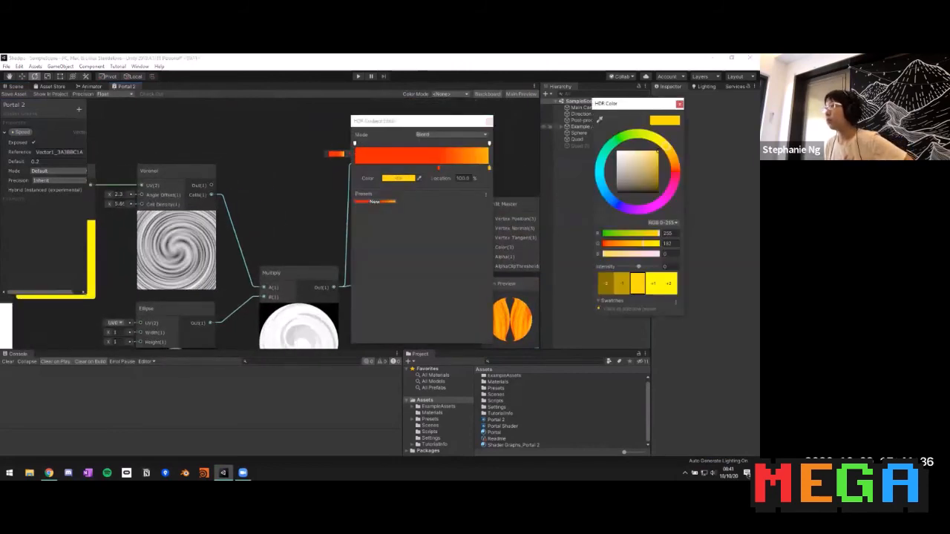
pyautogui.click(659, 142)
pyautogui.click(679, 103)
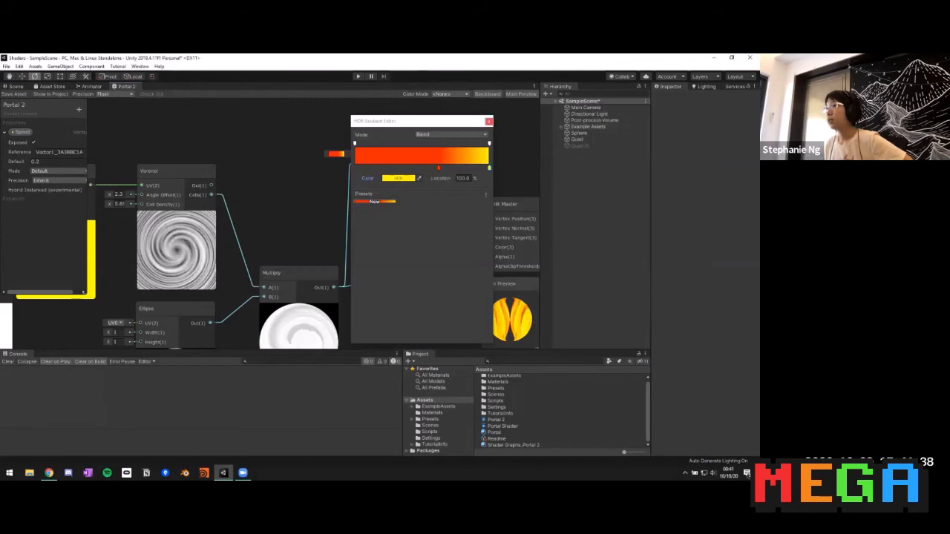
pyautogui.click(488, 121)
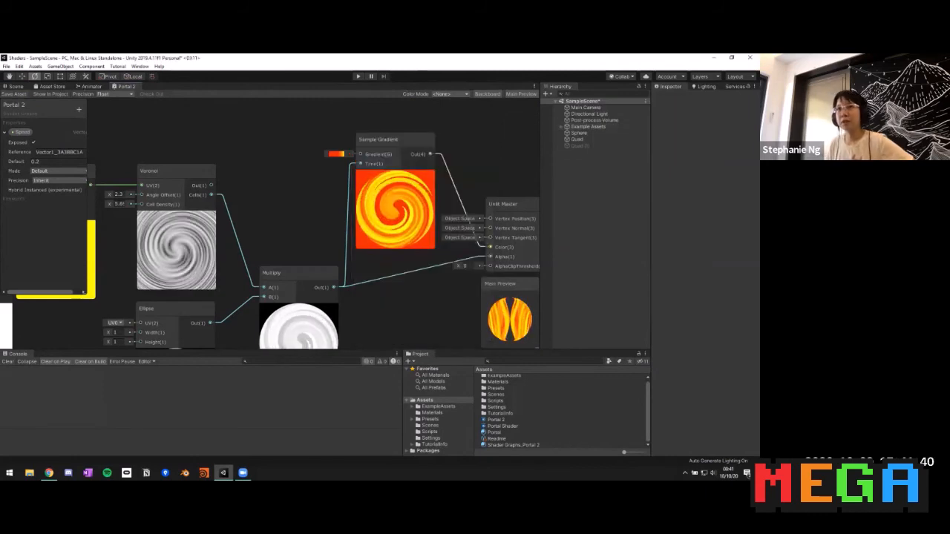
# - View the brighter yellow portal on the quad from an angle in the scene, and go back to the shader graph
pyautogui.click(16, 86)
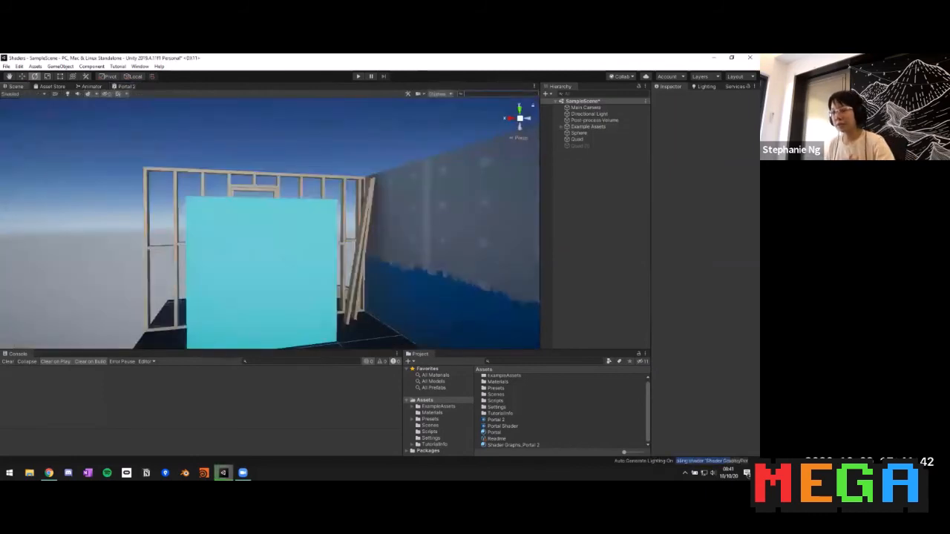
pyautogui.keyDown('alt'); pyautogui.moveTo(274, 200); pyautogui.dragTo(320, 232); pyautogui.keyUp('alt')
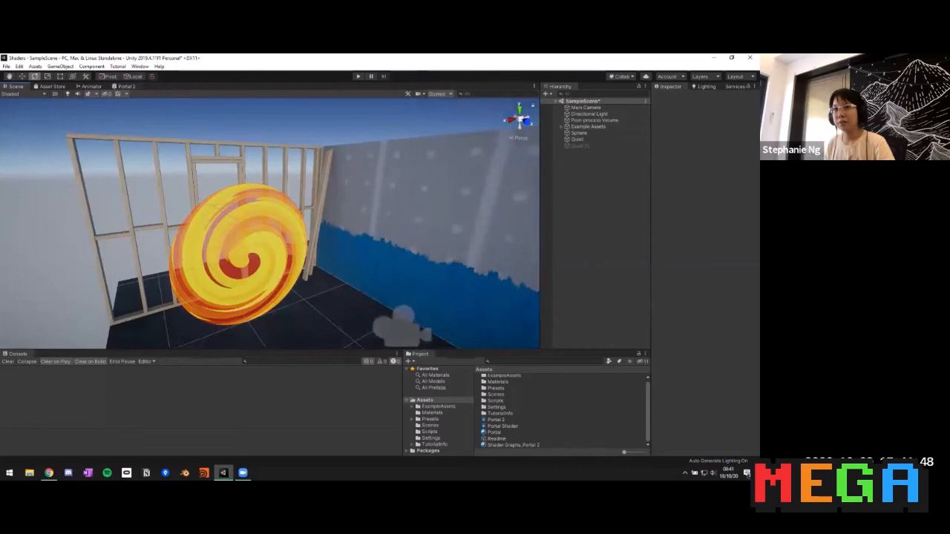
pyautogui.click(127, 87)
# - Feed the Multiply node's A input from the Voronoi node's Out port instead of its Cells port
pyautogui.moveTo(229, 220); pyautogui.dragTo(234, 238, button='middle')
pyautogui.scroll(-1, 347, 252)
pyautogui.moveTo(218, 206); pyautogui.dragTo(277, 222)
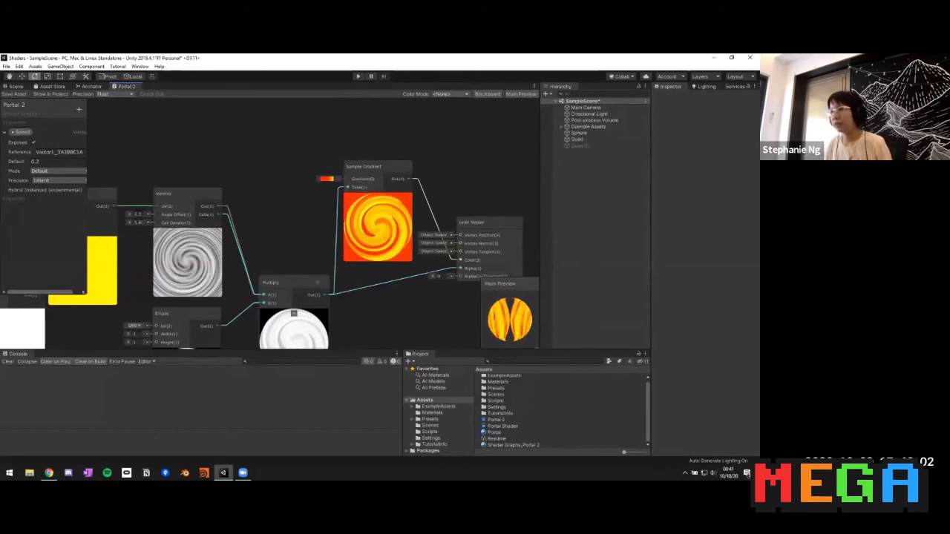
# - Move the gradient's red-orange key back to the 0% location
pyautogui.moveTo(256, 245); pyautogui.dragTo(285, 205, button='middle')
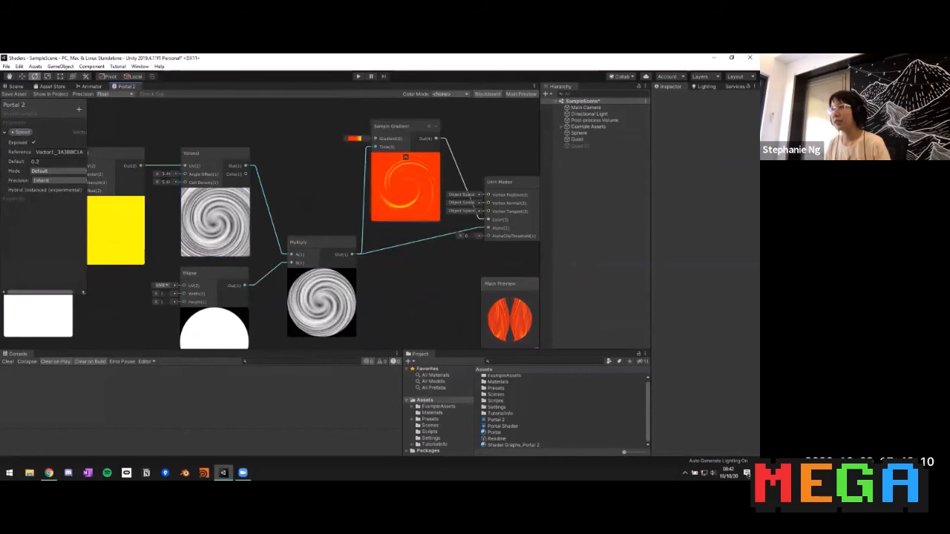
pyautogui.click(355, 138)
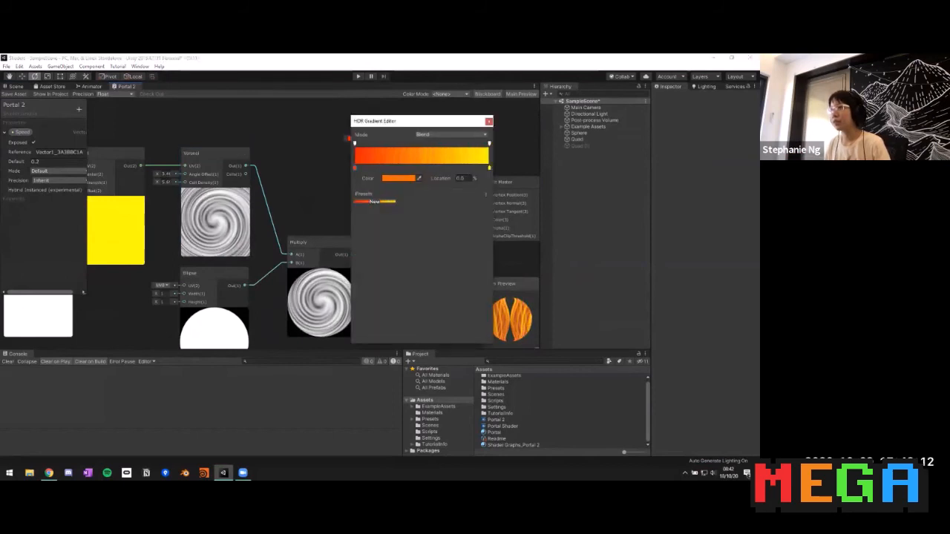
pyautogui.click(489, 121)
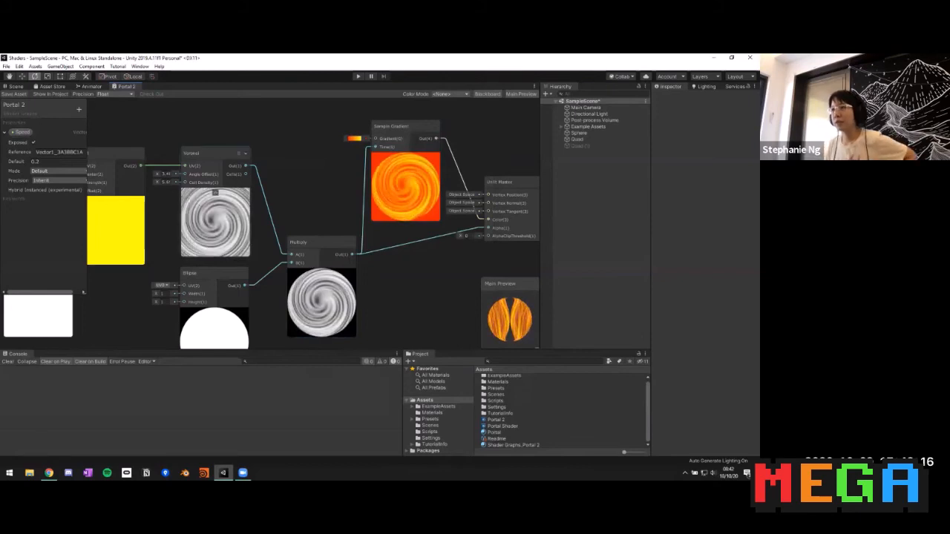
# - Examine the softer orange swirl on the quad in the scene view from several angles and distances
pyautogui.click(15, 87)
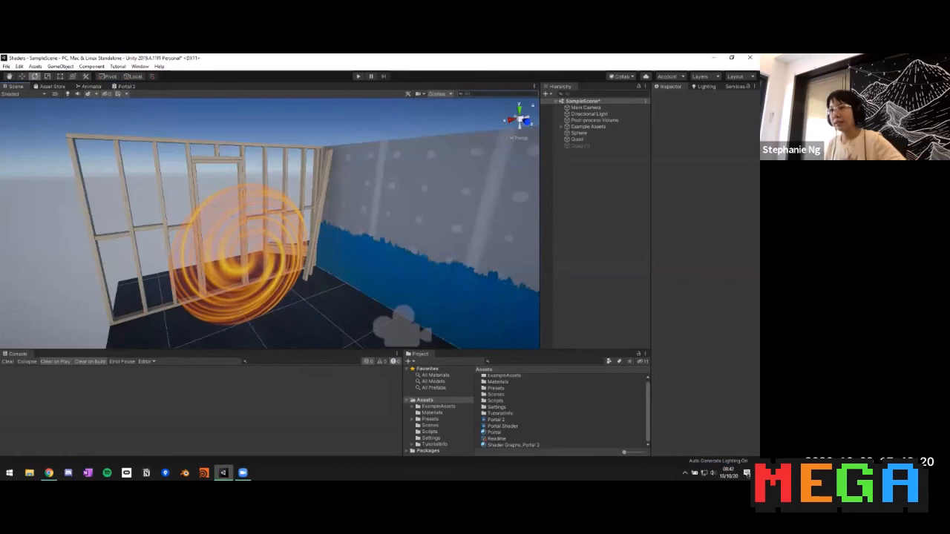
pyautogui.moveTo(297, 222)
pyautogui.keyDown('alt'); pyautogui.mouseDown()
pyautogui.moveTo(234, 227)
pyautogui.moveTo(221, 194)
pyautogui.moveTo(296, 222)
pyautogui.moveTo(299, 241)
pyautogui.mouseUp(); pyautogui.keyUp('alt')
pyautogui.moveTo(294, 211); pyautogui.dragTo(327, 215, button='middle')
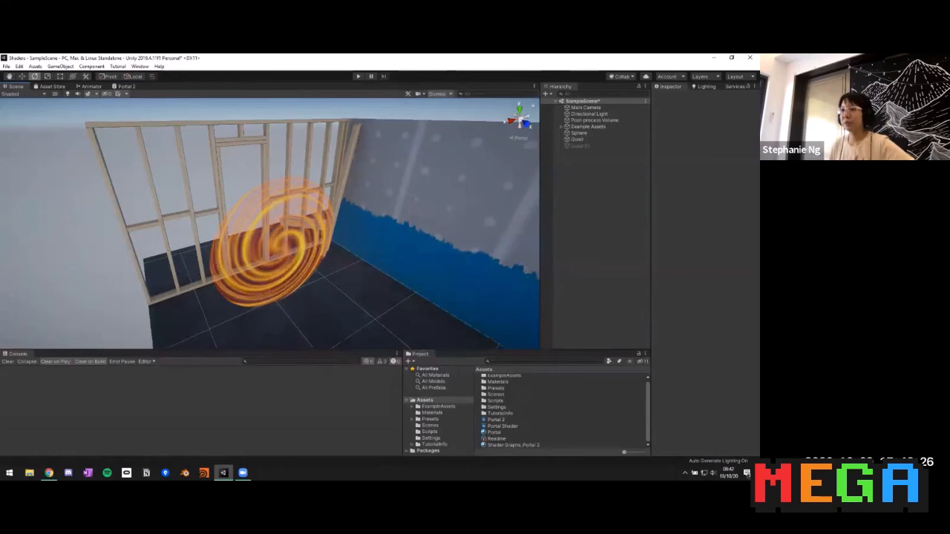
pyautogui.scroll(6, 288, 230)
pyautogui.scroll(-3, 287, 230)
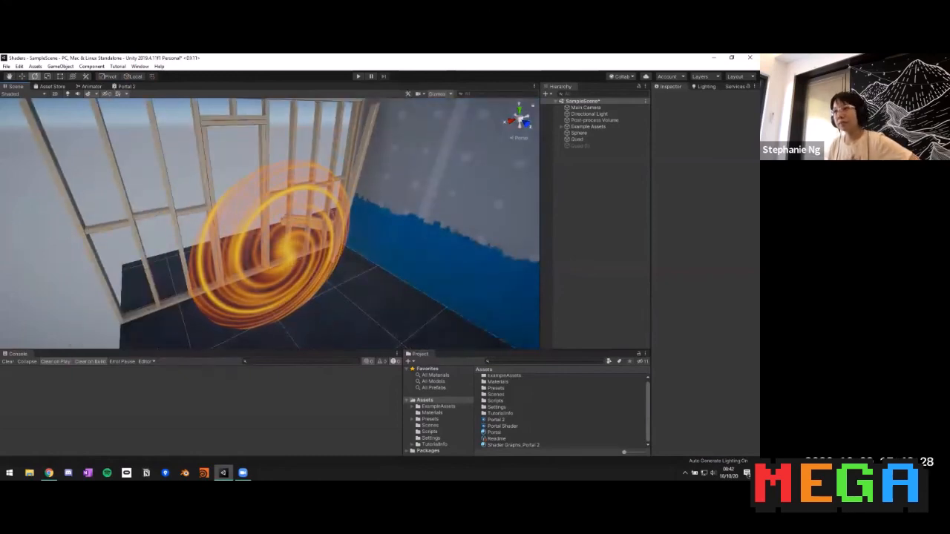
# - Add a second Multiply node to the Portal 2 graph and place it above the existing Multiply node
pyautogui.click(126, 87)
pyautogui.moveTo(334, 186); pyautogui.dragTo(226, 223, button='middle')
pyautogui.press('space')
pyautogui.write('m')
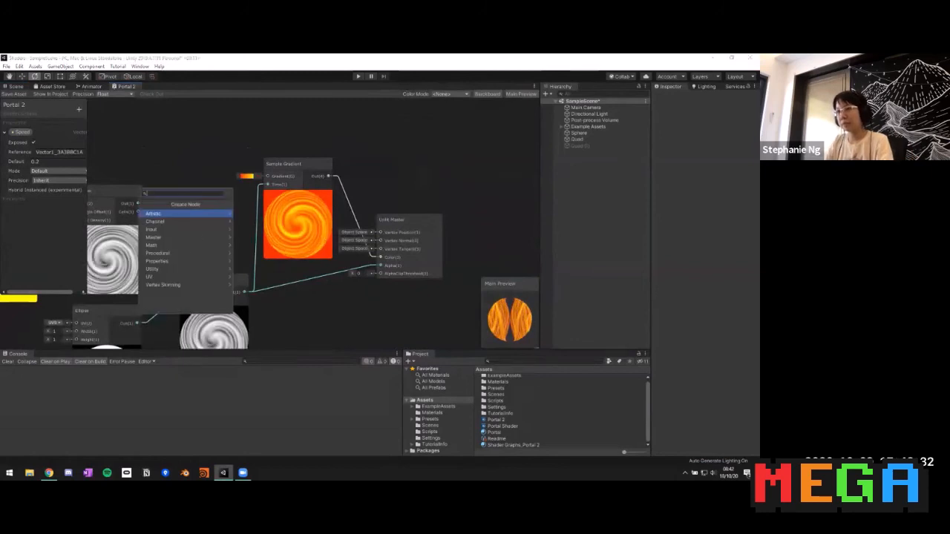
pyautogui.write('ult')
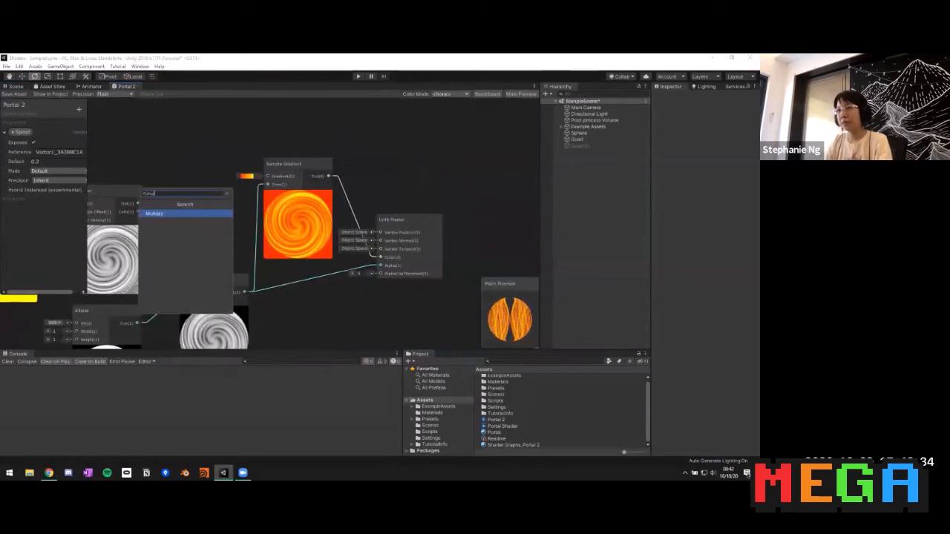
pyautogui.press('Return')
pyautogui.moveTo(212, 208); pyautogui.dragTo(211, 159)
# - Connect the Voronoi node's Out to the new Multiply's A input and move that Multiply node higher up
pyautogui.moveTo(122, 211); pyautogui.dragTo(220, 237, button='middle')
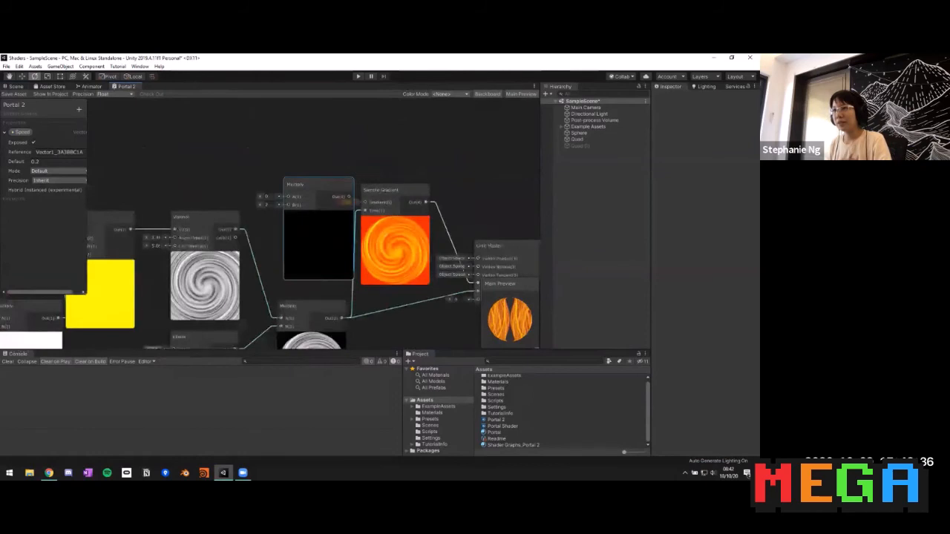
pyautogui.moveTo(235, 229); pyautogui.dragTo(288, 196)
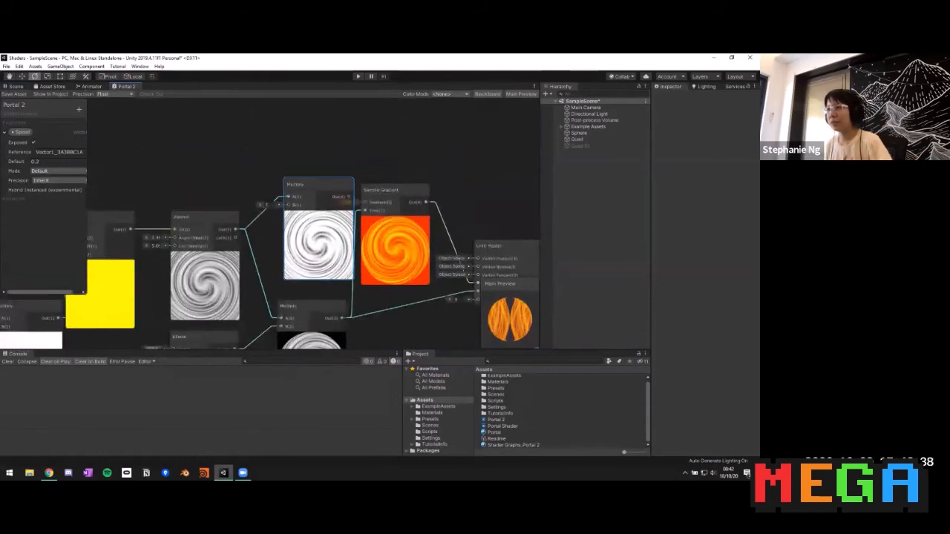
pyautogui.moveTo(285, 204); pyautogui.dragTo(299, 132)
pyautogui.moveTo(298, 132); pyautogui.dragTo(305, 175, button='middle')
# - Connect the new Multiply's output to the Sample Gradient's Time input, set its B value slightly above 2, and tidy the nodes
pyautogui.moveTo(297, 176); pyautogui.dragTo(382, 157)
pyautogui.click(377, 143)
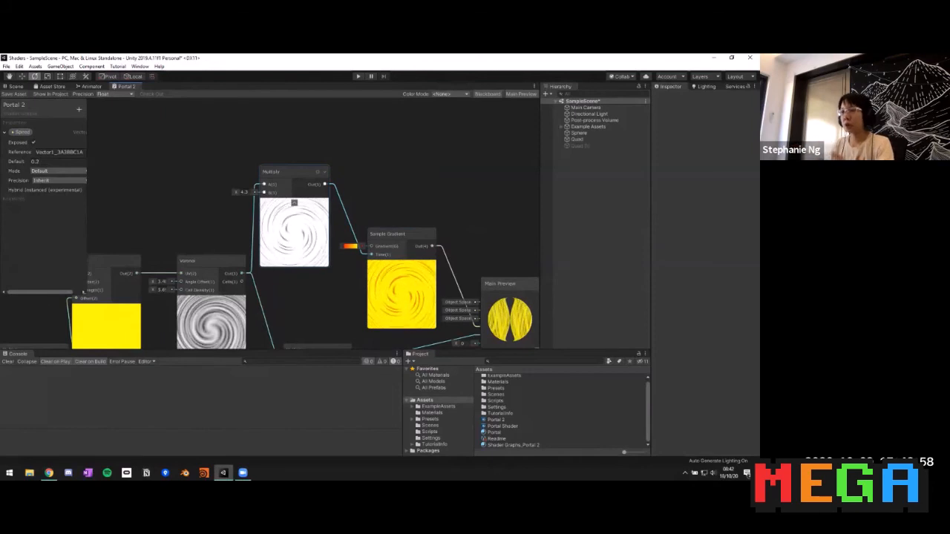
pyautogui.moveTo(281, 173); pyautogui.dragTo(297, 205)
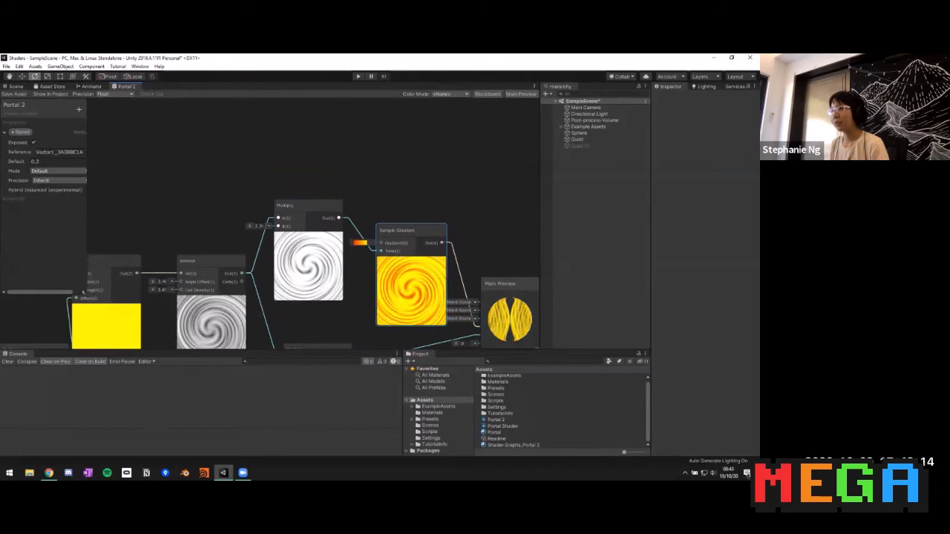
# - Inspect the yellow swirl on the quad in the scene view and compare it with the node graph
pyautogui.moveTo(310, 236); pyautogui.dragTo(208, 143, button='middle')
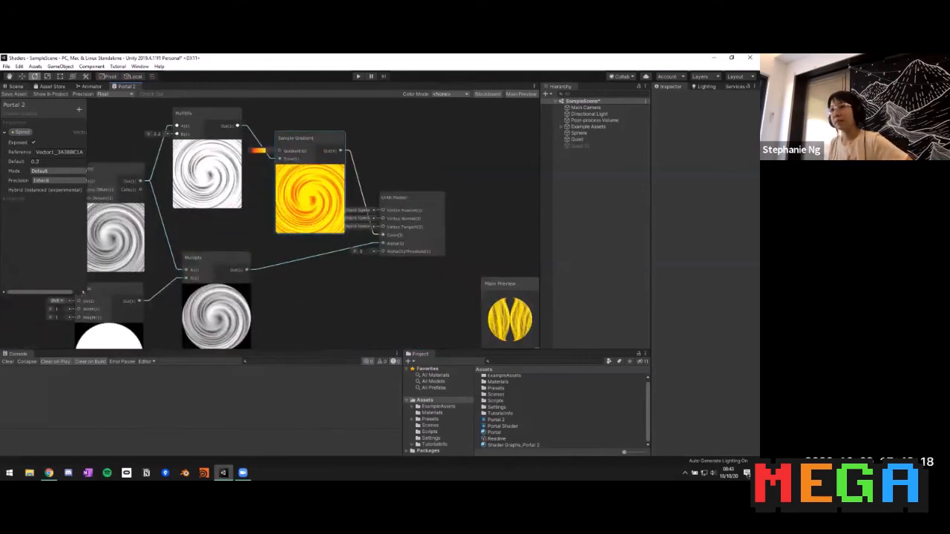
pyautogui.click(16, 86)
pyautogui.keyDown('alt'); pyautogui.moveTo(426, 315); pyautogui.dragTo(363, 270); pyautogui.keyUp('alt')
pyautogui.moveTo(363, 270); pyautogui.dragTo(363, 242, button='middle')
pyautogui.scroll(-5, 363, 242)
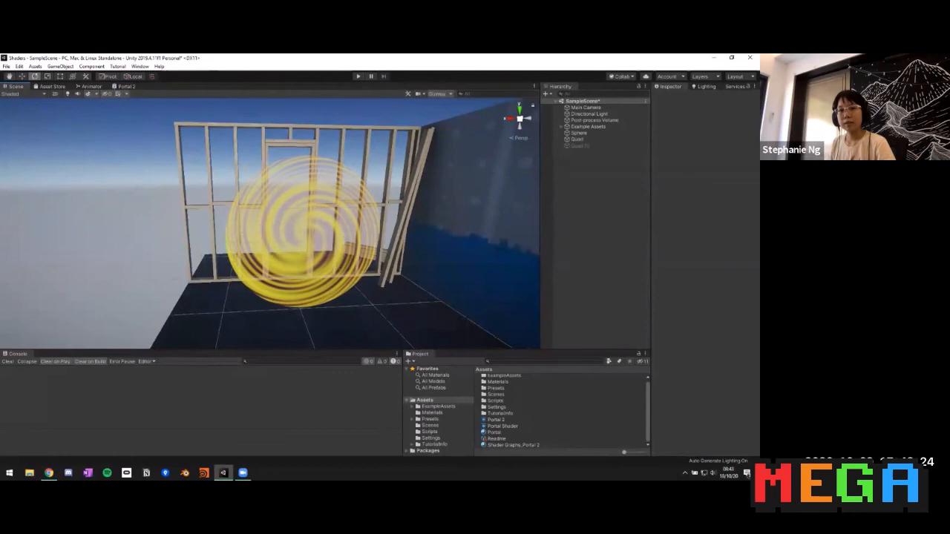
pyautogui.click(126, 87)
pyautogui.moveTo(260, 237); pyautogui.dragTo(377, 235, button='middle')
pyautogui.click(15, 87)
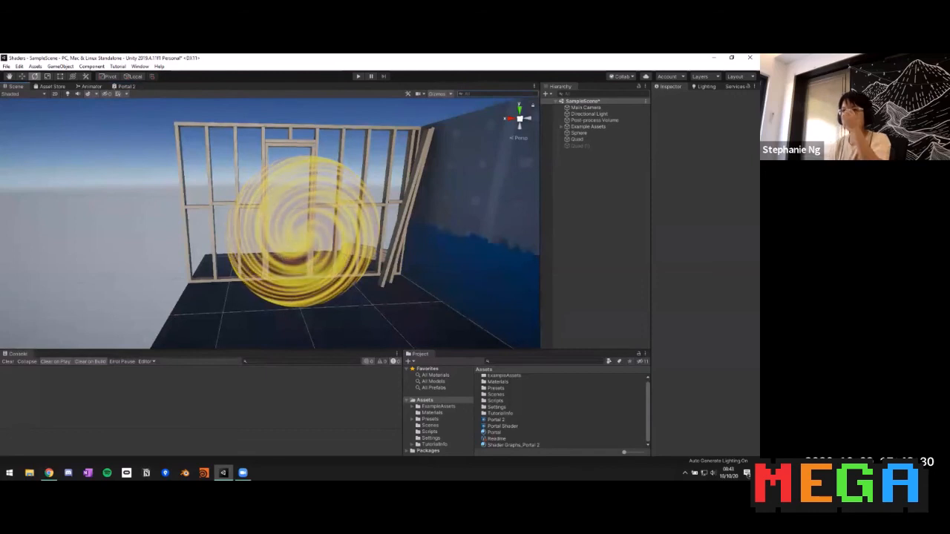
# - Move the Twirl node and the nodes feeding it away from the Voronoi node to open up space between them
pyautogui.click(126, 87)
pyautogui.scroll(-1, 184, 275)
pyautogui.moveTo(118, 297); pyautogui.dragTo(360, 233, button='middle')
pyautogui.moveTo(310, 223); pyautogui.dragTo(289, 222)
pyautogui.moveTo(174, 140); pyautogui.dragTo(244, 238)
pyautogui.moveTo(241, 163); pyautogui.dragTo(165, 149)
pyautogui.moveTo(289, 222); pyautogui.dragTo(253, 195)
pyautogui.moveTo(254, 195); pyautogui.dragTo(175, 224, button='middle')
pyautogui.moveTo(286, 148); pyautogui.dragTo(253, 153)
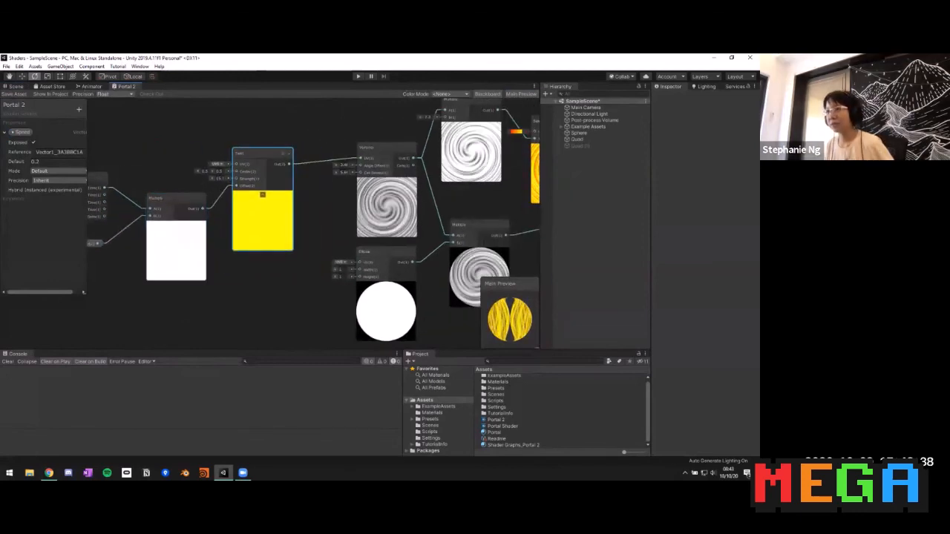
# - Create an Add node that combines the Twirl's output with the output of a new Radial Shear node
pyautogui.write('add')
pyautogui.moveTo(333, 233); pyautogui.dragTo(239, 285)
pyautogui.press('Return')
pyautogui.write('rad')
pyautogui.press('Return')
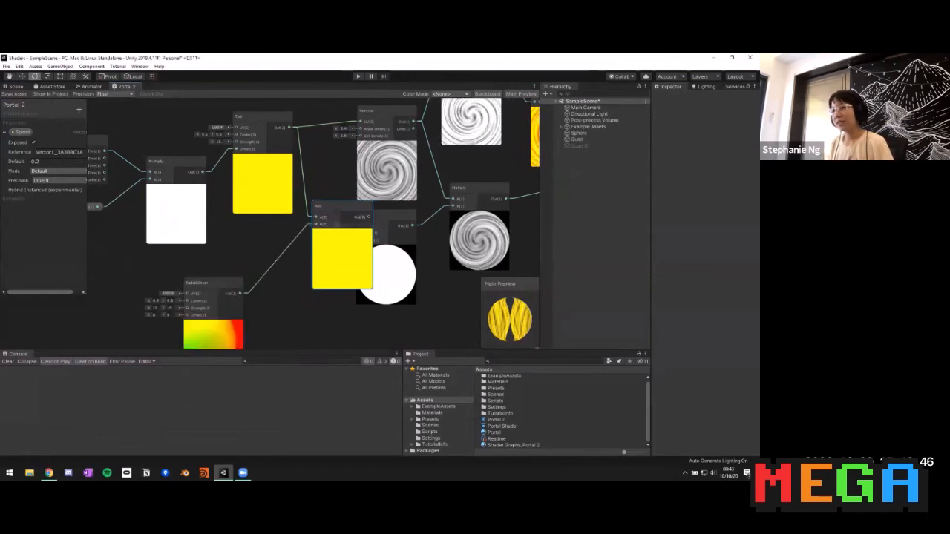
# - Feed the Add node's output into the Voronoi's UV input and arrange the Radial Shear and Add nodes closer together
pyautogui.moveTo(195, 277); pyautogui.dragTo(235, 233)
pyautogui.moveTo(338, 202); pyautogui.dragTo(325, 205)
pyautogui.moveTo(326, 174); pyautogui.dragTo(294, 213, button='middle')
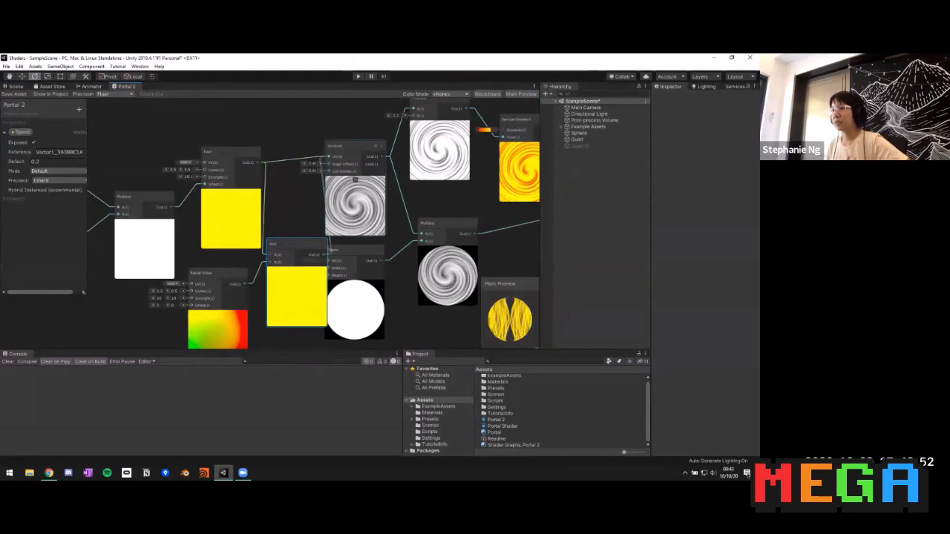
# - Set both the X and Y Strength values of the Radial Shear node to 1
pyautogui.moveTo(355, 179); pyautogui.dragTo(334, 169, button='middle')
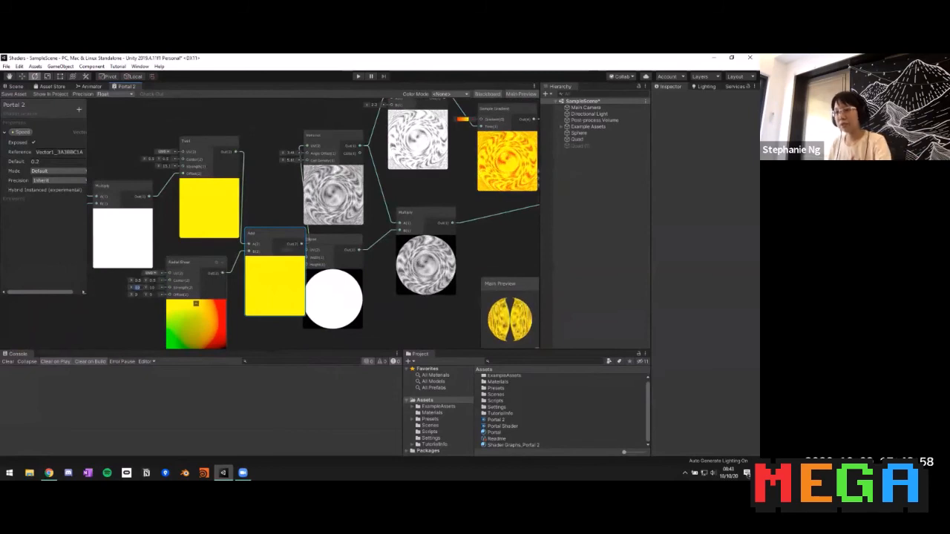
pyautogui.write('1')
pyautogui.press('Tab')
pyautogui.write('1')
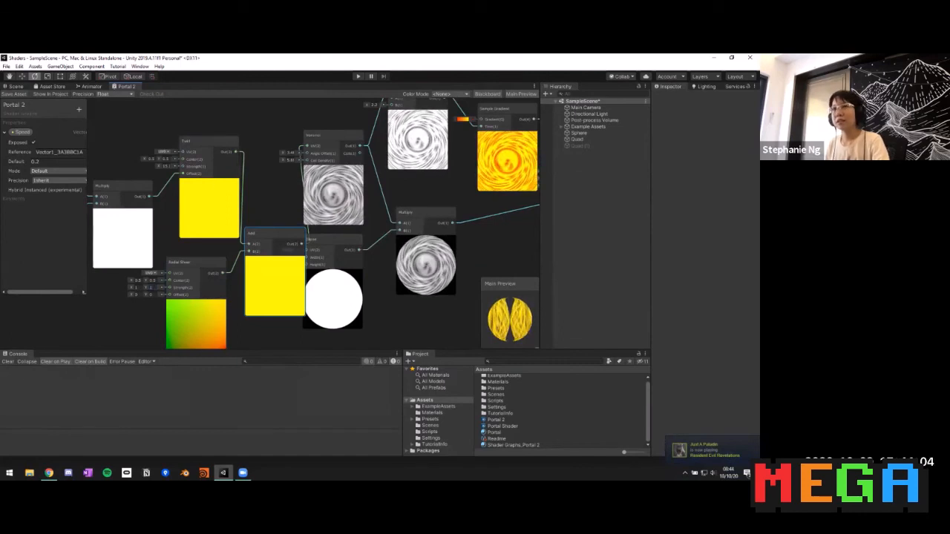
# - Inspect the sheared swirl on the portal quad in the scene view from a different angle
pyautogui.click(16, 86)
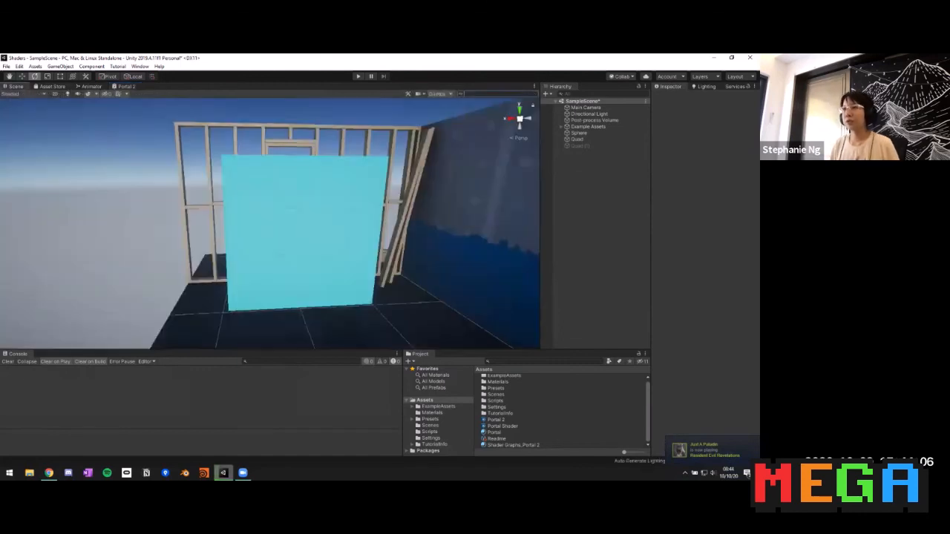
pyautogui.keyDown('alt'); pyautogui.moveTo(311, 223); pyautogui.dragTo(295, 275); pyautogui.keyUp('alt')
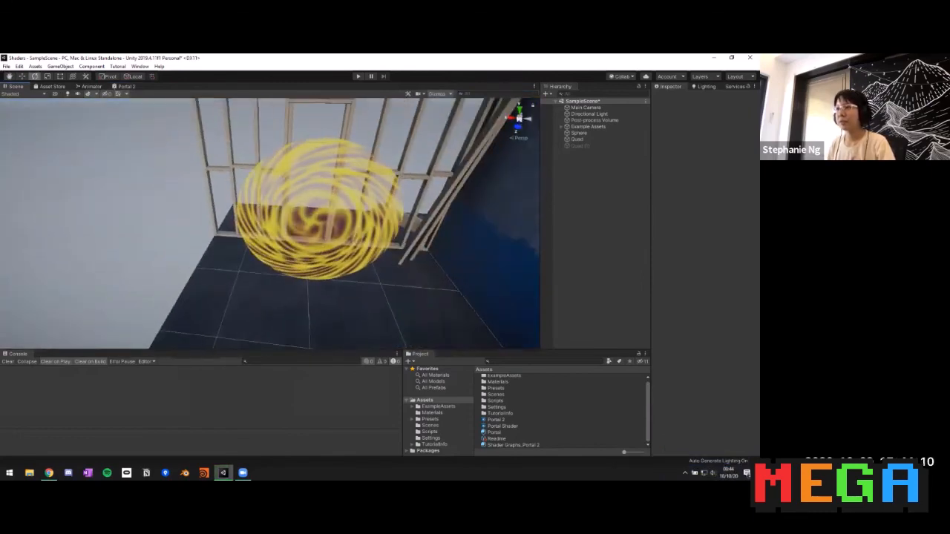
pyautogui.moveTo(318, 215); pyautogui.dragTo(250, 230, button='middle')
pyautogui.scroll(3, 250, 230)
pyautogui.click(126, 86)
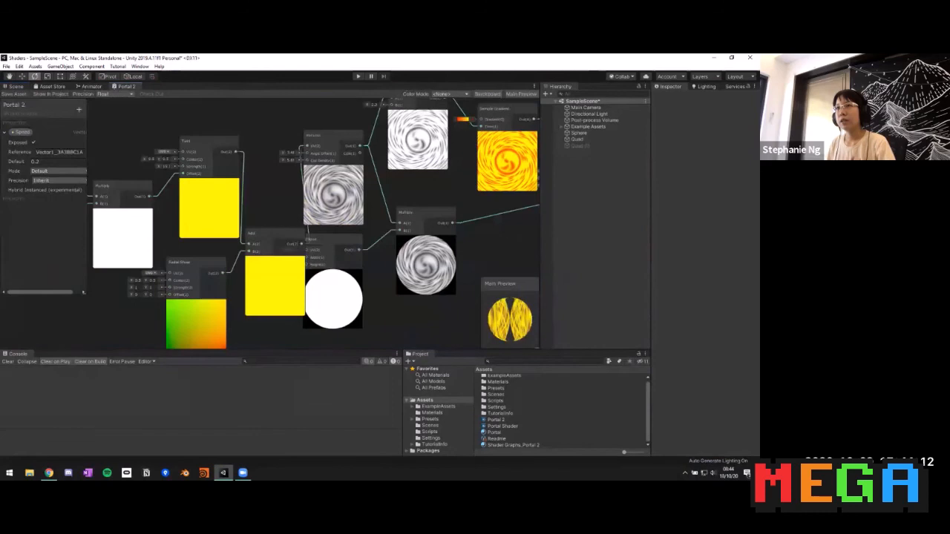
# - Create a Vector1 property named Size with default 1, feed it into the Voronoi's Cell Density, and save the graph
pyautogui.moveTo(296, 149); pyautogui.dragTo(230, 208, button='middle')
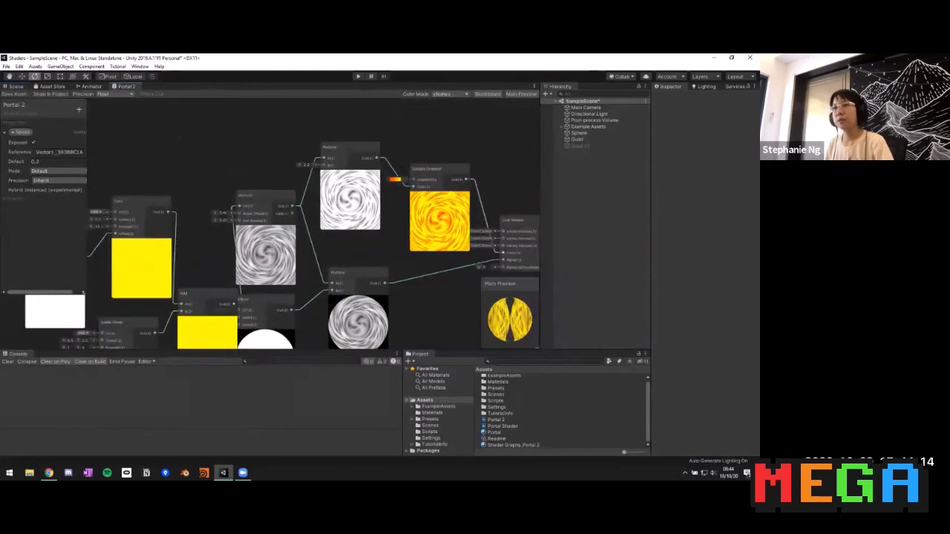
pyautogui.click(79, 110)
pyautogui.click(98, 113)
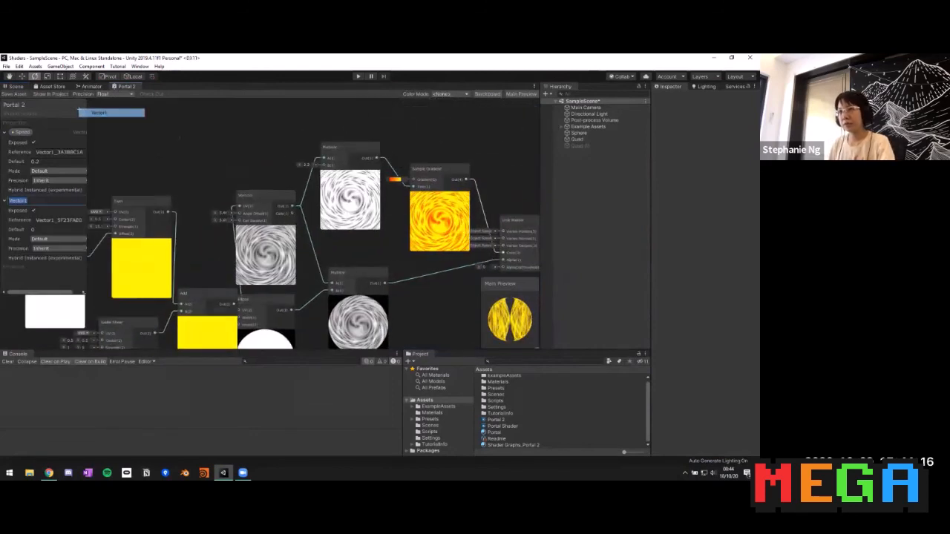
pyautogui.write('Size')
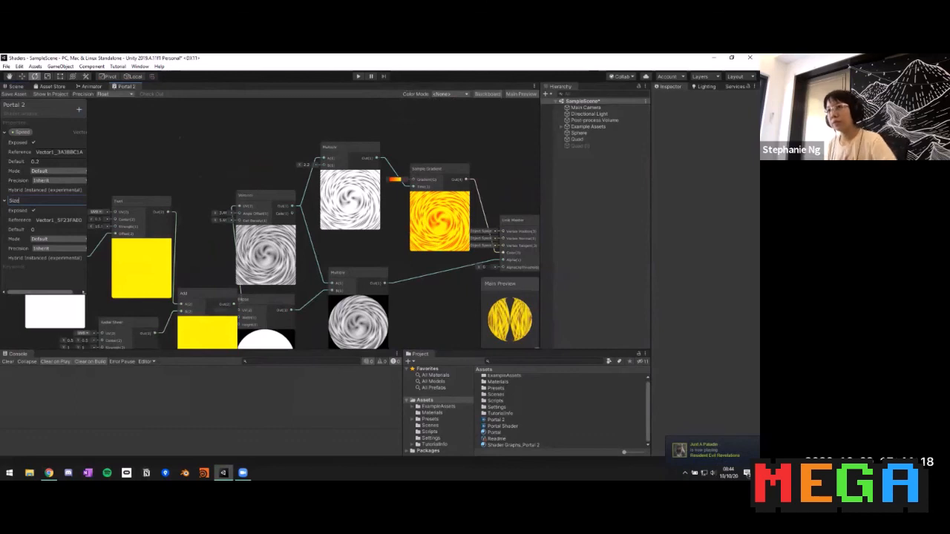
pyautogui.press('Return')
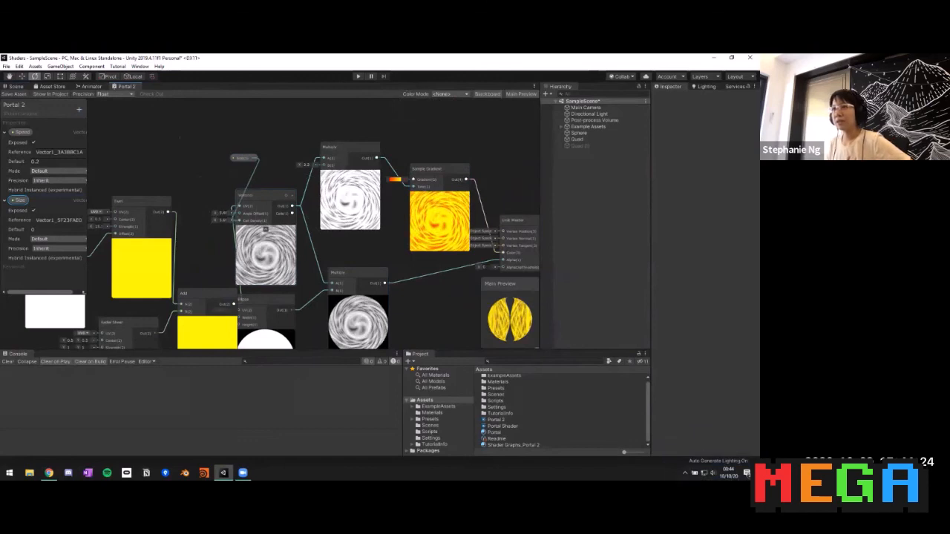
pyautogui.moveTo(244, 158); pyautogui.dragTo(208, 180)
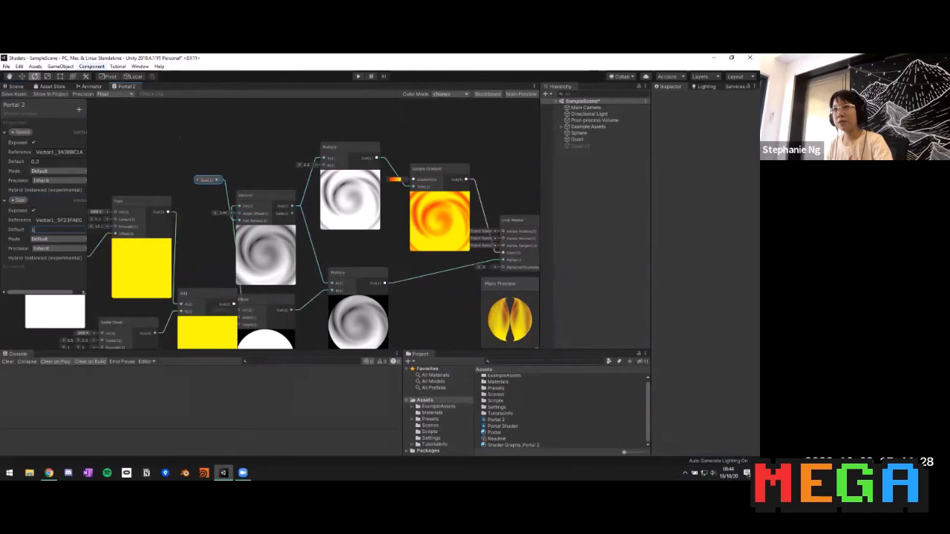
pyautogui.click(14, 94)
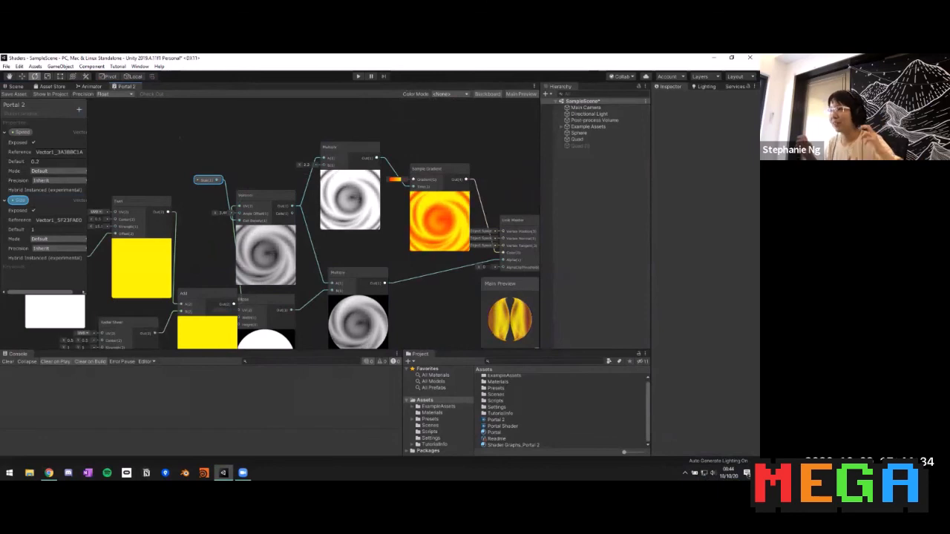
# - Try feeding the Sample Gradient's Multiply output directly into the Unlit Master's Alpha and check the quad in the scene
pyautogui.moveTo(358, 299); pyautogui.dragTo(258, 274, button='middle')
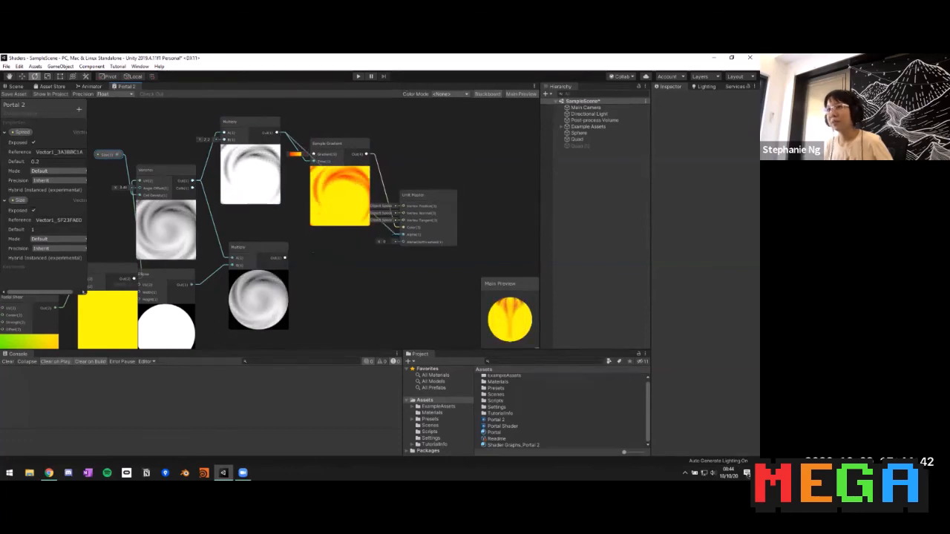
pyautogui.click(15, 86)
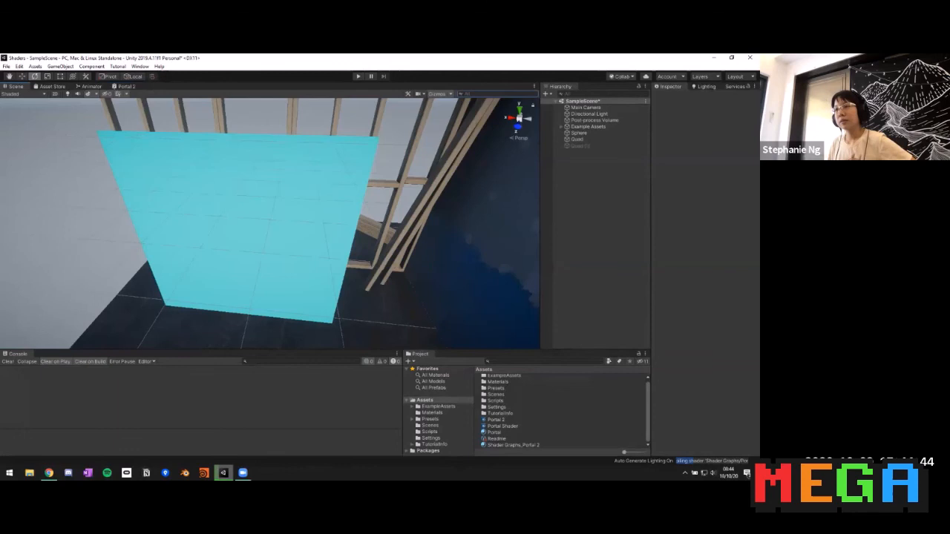
pyautogui.scroll(-6, 270, 223)
pyautogui.keyDown('alt'); pyautogui.moveTo(270, 253); pyautogui.dragTo(245, 171); pyautogui.keyUp('alt')
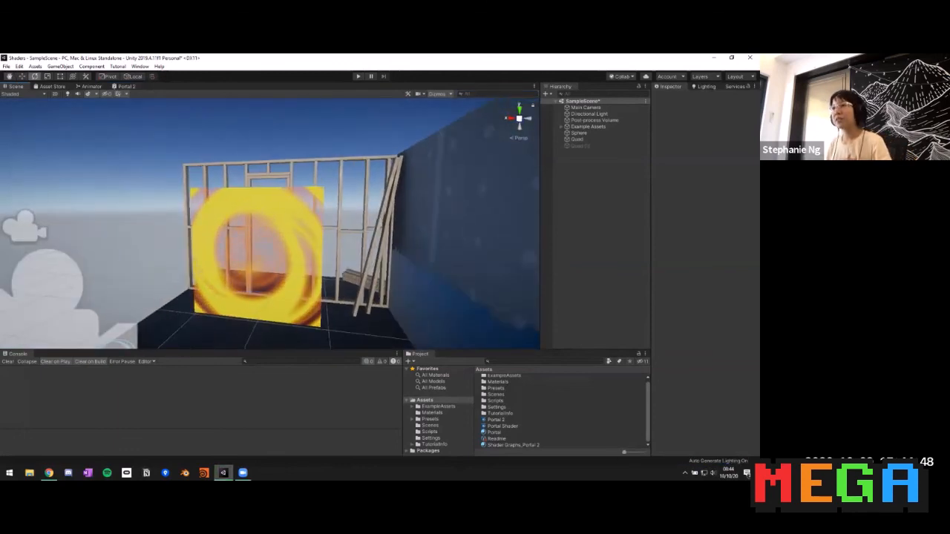
# - Connect the upper Multiply's output to the ellipse Multiply's A input, feed that node into the master's Alpha, and space out the nodes
pyautogui.click(126, 86)
pyautogui.moveTo(423, 195); pyautogui.dragTo(486, 192)
pyautogui.moveTo(338, 144); pyautogui.dragTo(355, 205)
pyautogui.moveTo(355, 215); pyautogui.dragTo(420, 233, button='middle')
pyautogui.moveTo(342, 150); pyautogui.dragTo(299, 275)
pyautogui.moveTo(326, 279); pyautogui.dragTo(250, 271, button='middle')
pyautogui.moveTo(273, 266); pyautogui.dragTo(456, 241)
pyautogui.moveTo(247, 282); pyautogui.dragTo(287, 295)
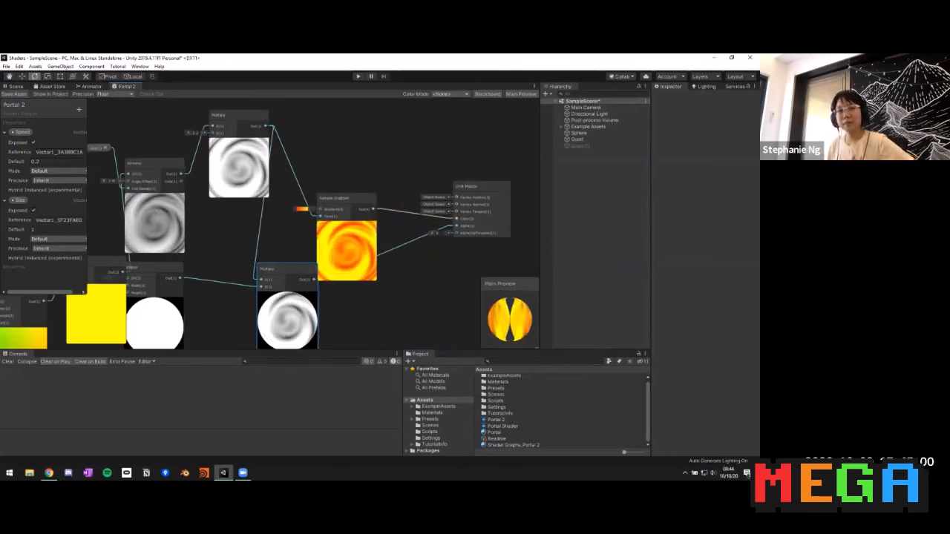
# - Select the portal quad in the scene and raise its material's Size to about 19
pyautogui.click(15, 87)
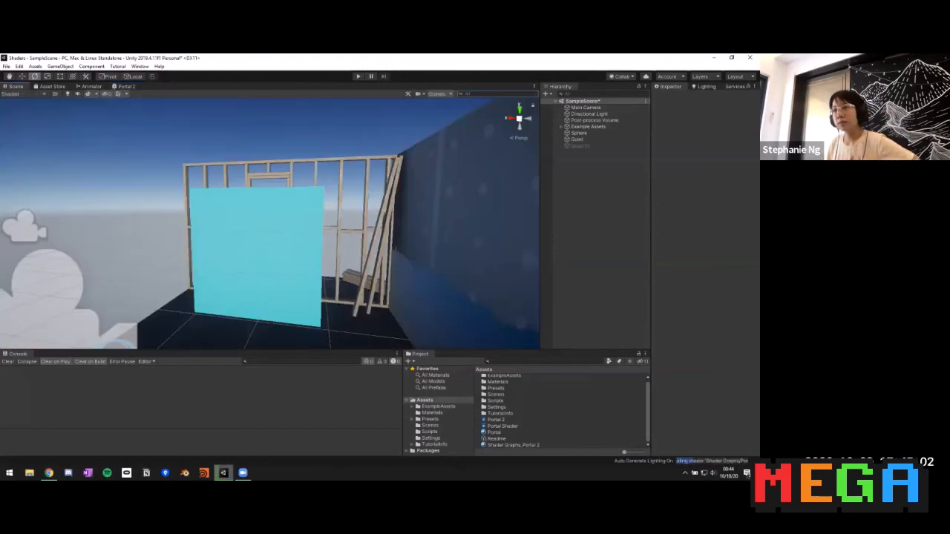
pyautogui.keyDown('alt'); pyautogui.moveTo(282, 223); pyautogui.dragTo(331, 241); pyautogui.keyUp('alt')
pyautogui.click(252, 249)
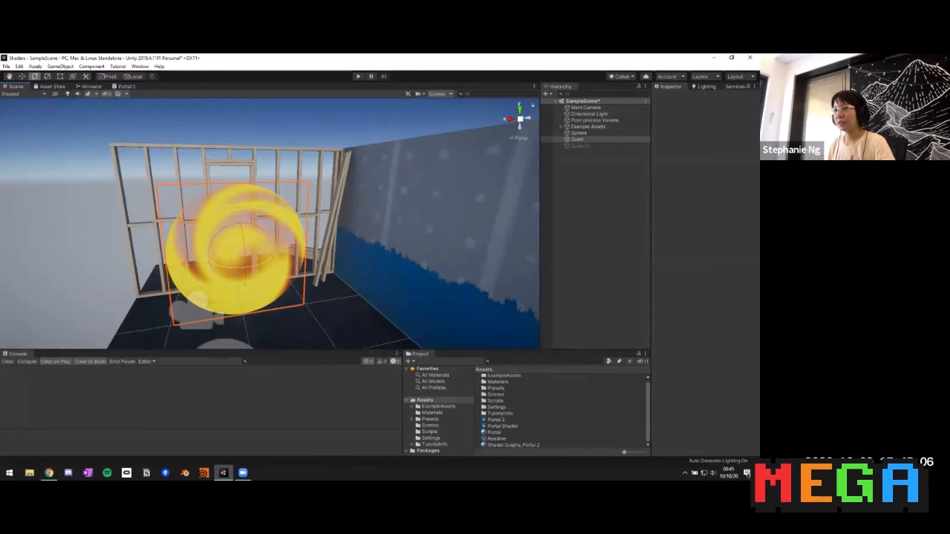
pyautogui.keyDown('alt'); pyautogui.moveTo(253, 249); pyautogui.dragTo(215, 297); pyautogui.keyUp('alt')
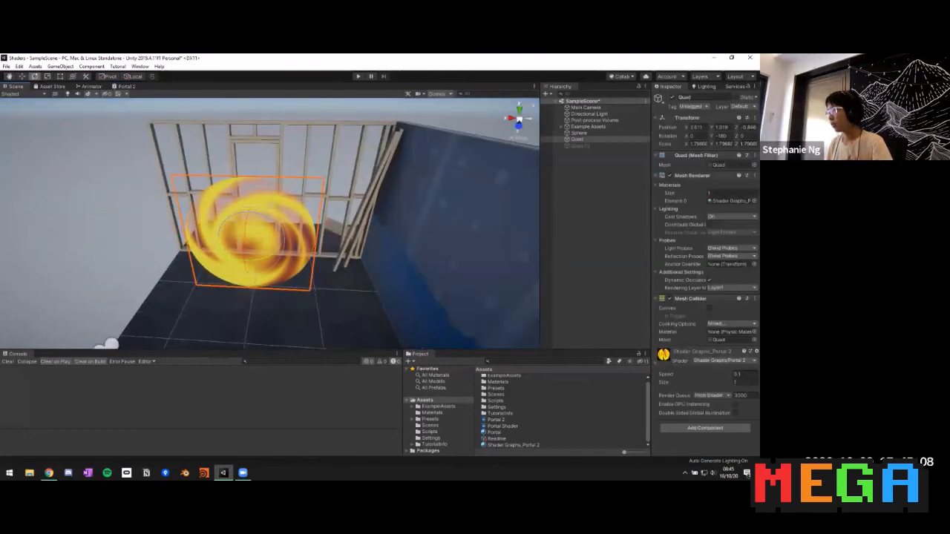
pyautogui.moveTo(665, 382); pyautogui.dragTo(675, 382)
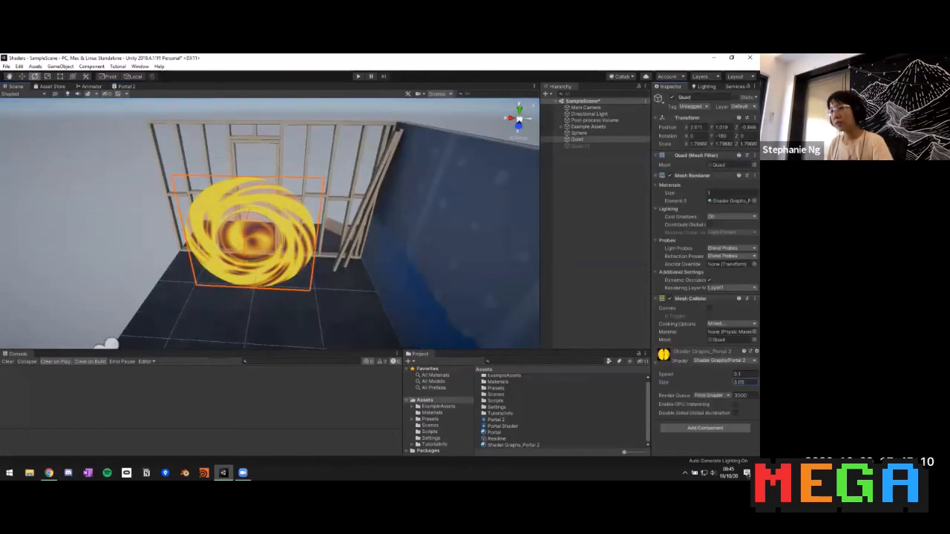
pyautogui.moveTo(664, 382); pyautogui.dragTo(745, 382)
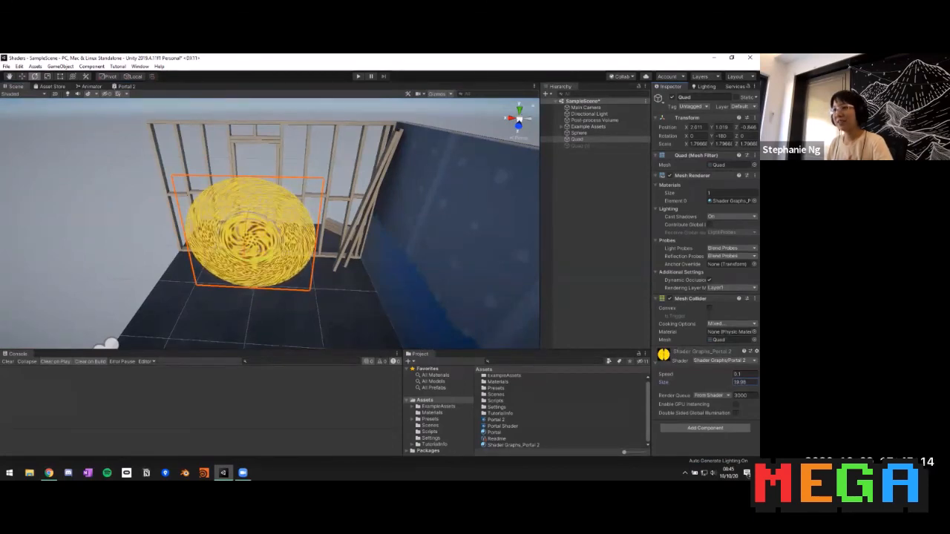
pyautogui.click(104, 215)
pyautogui.keyDown('alt'); pyautogui.moveTo(104, 215); pyautogui.dragTo(126, 227); pyautogui.keyUp('alt')
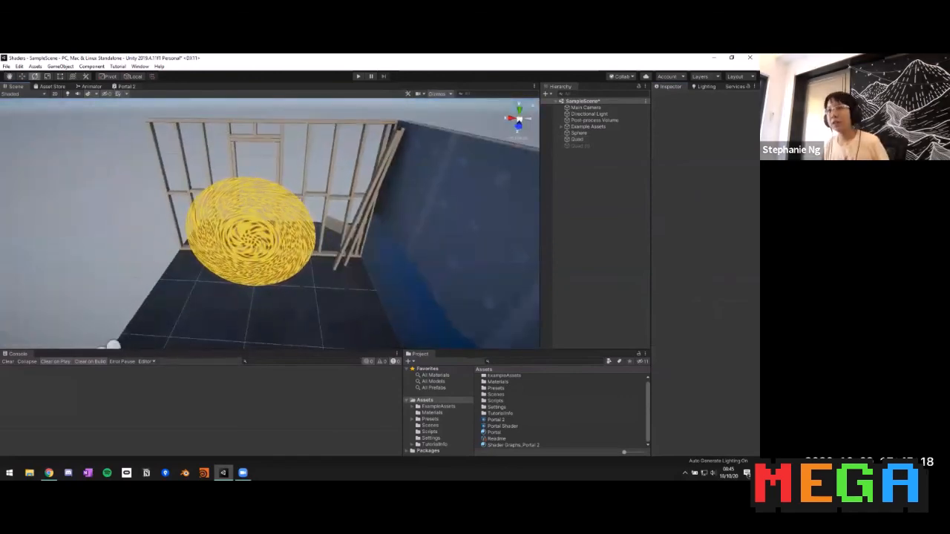
# - Move the Ellipse node in the Portal 2 graph clear of the Add node
pyautogui.click(126, 87)
pyautogui.scroll(-3, 257, 246)
pyautogui.moveTo(257, 246); pyautogui.dragTo(330, 198, button='middle')
pyautogui.moveTo(263, 229); pyautogui.dragTo(287, 235)
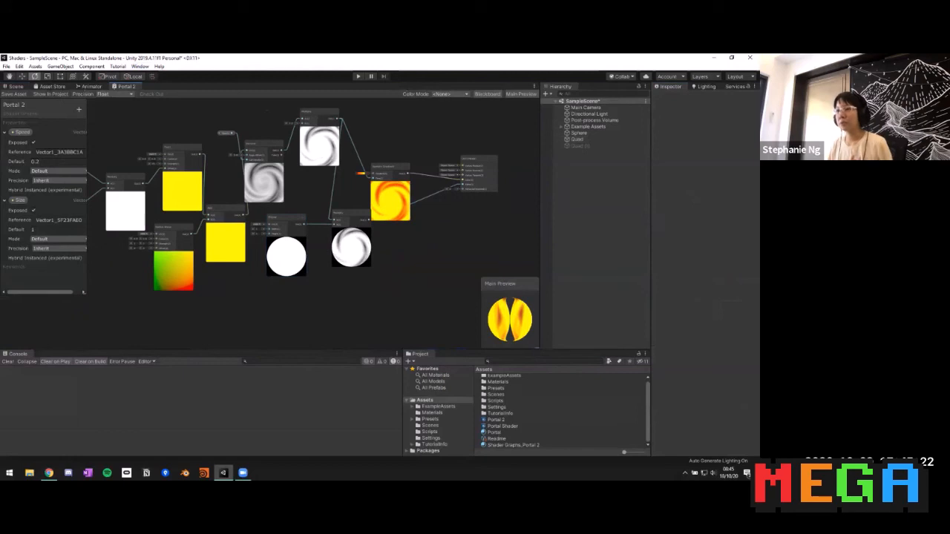
pyautogui.press('space')
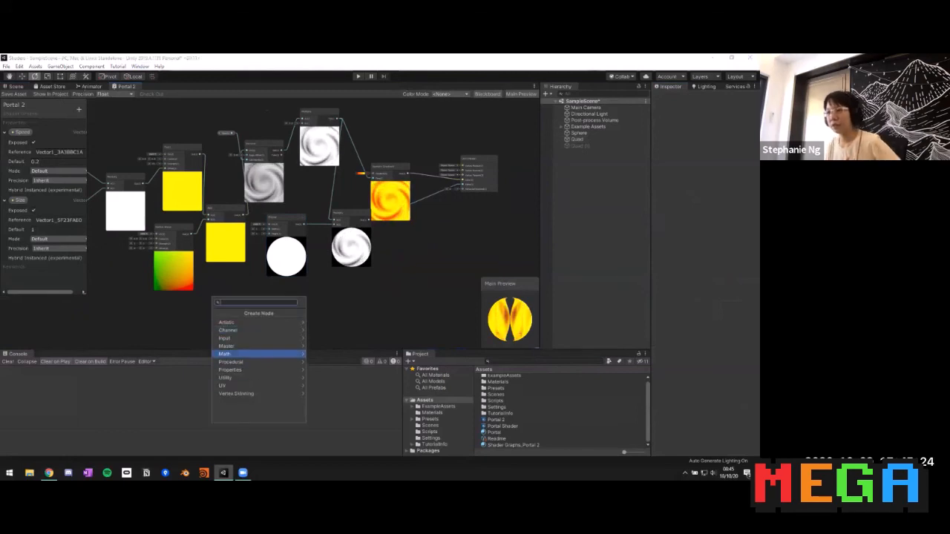
pyautogui.press('Down')
pyautogui.press('Right')
pyautogui.press('Left')
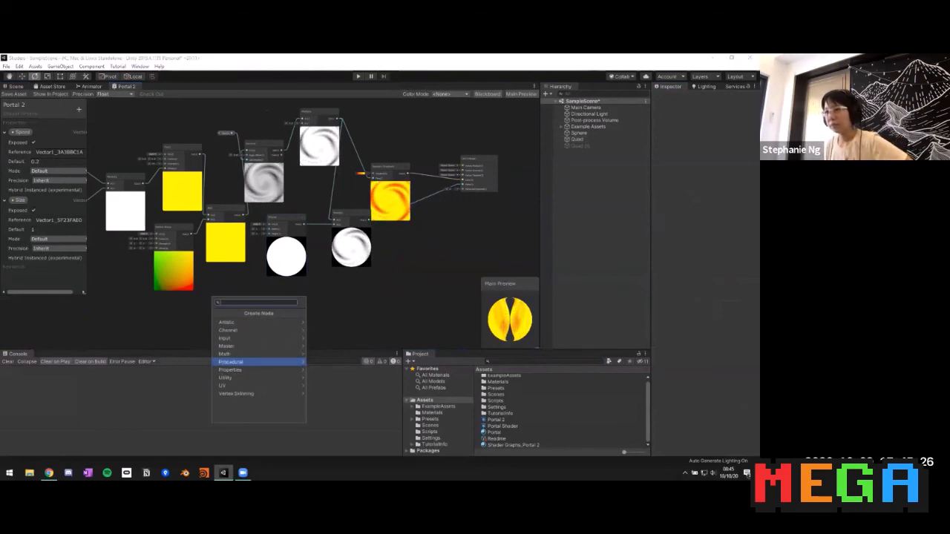
pyautogui.press('Escape')
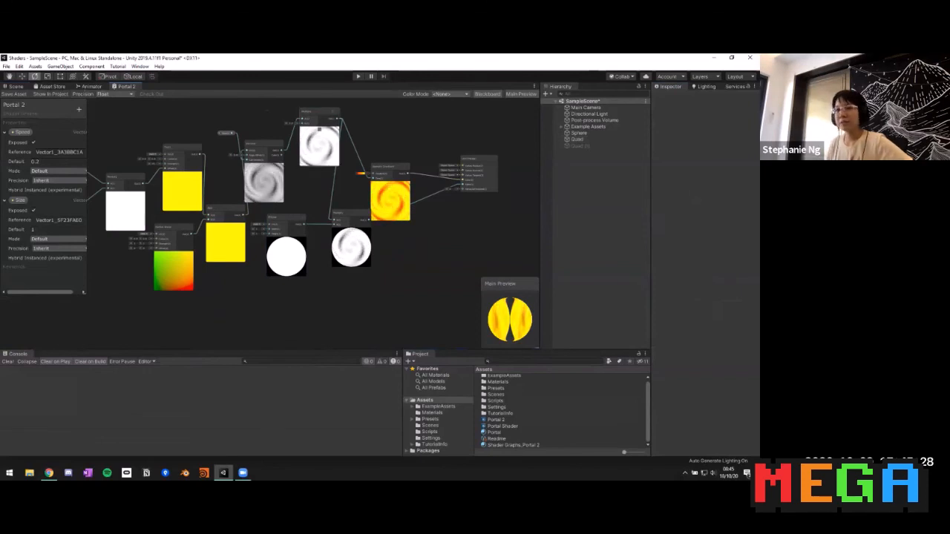
# - Examine the dense swirl pattern on the portal quad in the scene view up close and from another angle
pyautogui.click(15, 87)
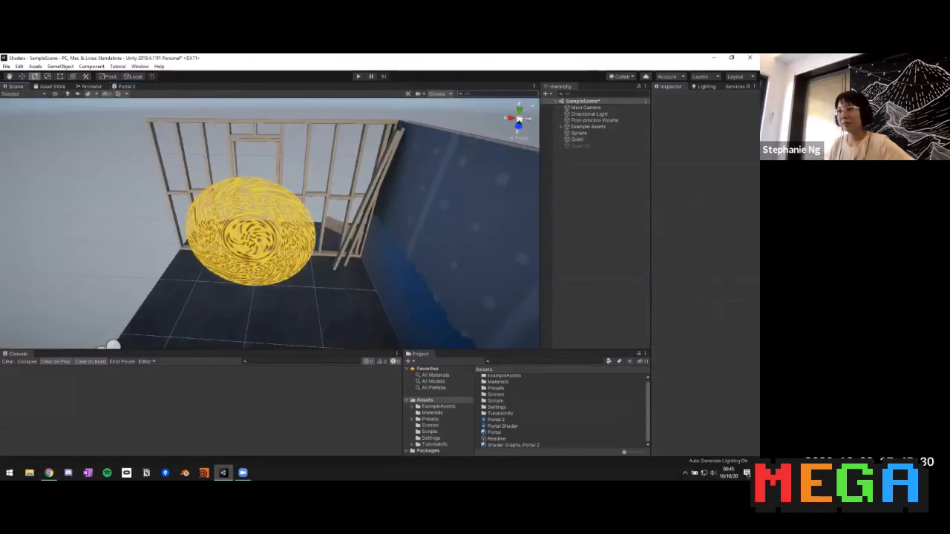
pyautogui.scroll(4, 270, 223)
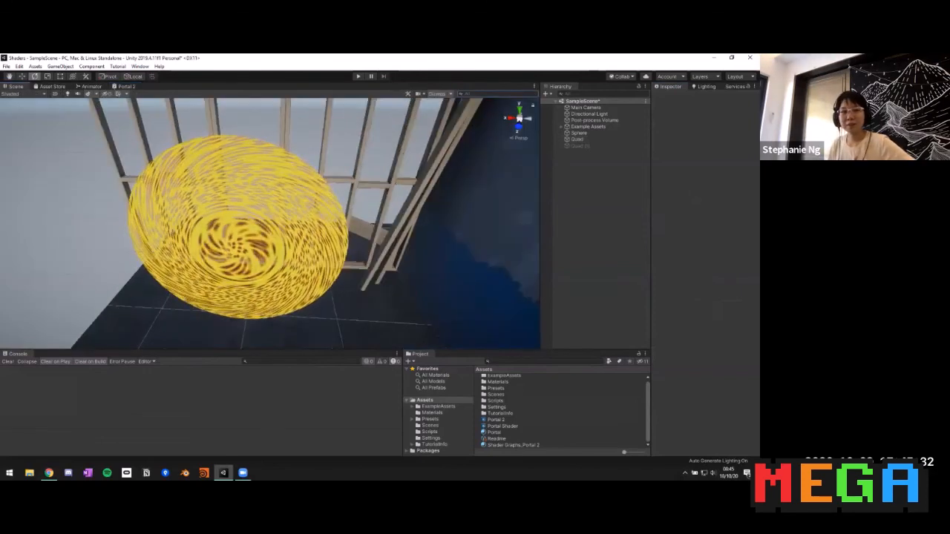
pyautogui.moveTo(253, 223); pyautogui.dragTo(291, 222, button='middle')
pyautogui.scroll(-4, 270, 223)
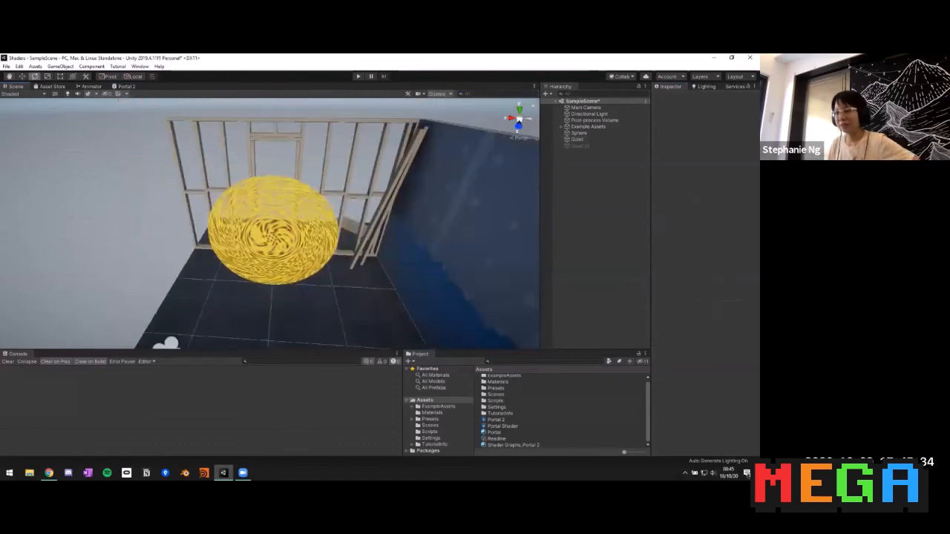
pyautogui.moveTo(270, 223)
pyautogui.keyDown('alt'); pyautogui.mouseDown()
pyautogui.moveTo(134, 200)
pyautogui.moveTo(271, 215)
pyautogui.moveTo(278, 256)
pyautogui.moveTo(274, 234)
pyautogui.mouseUp(); pyautogui.keyUp('alt')
pyautogui.scroll(2, 274, 234)
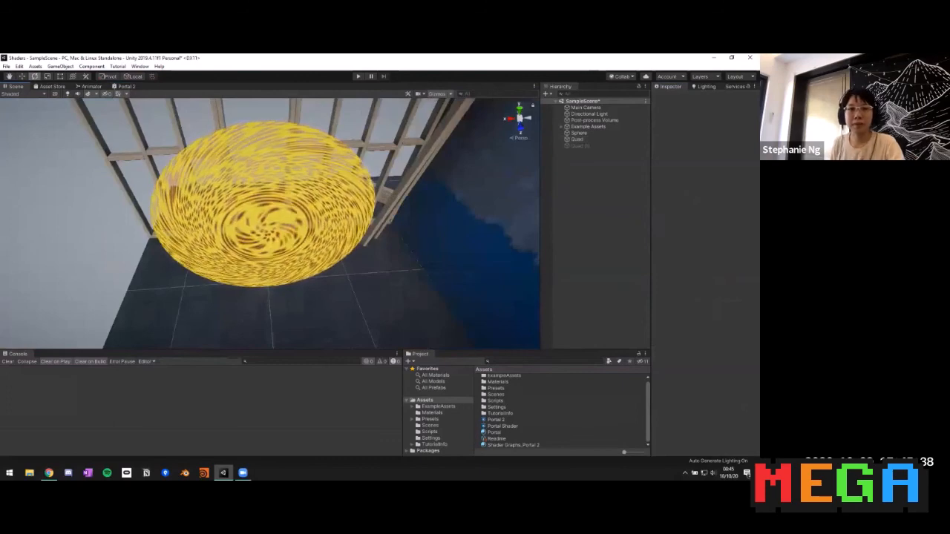